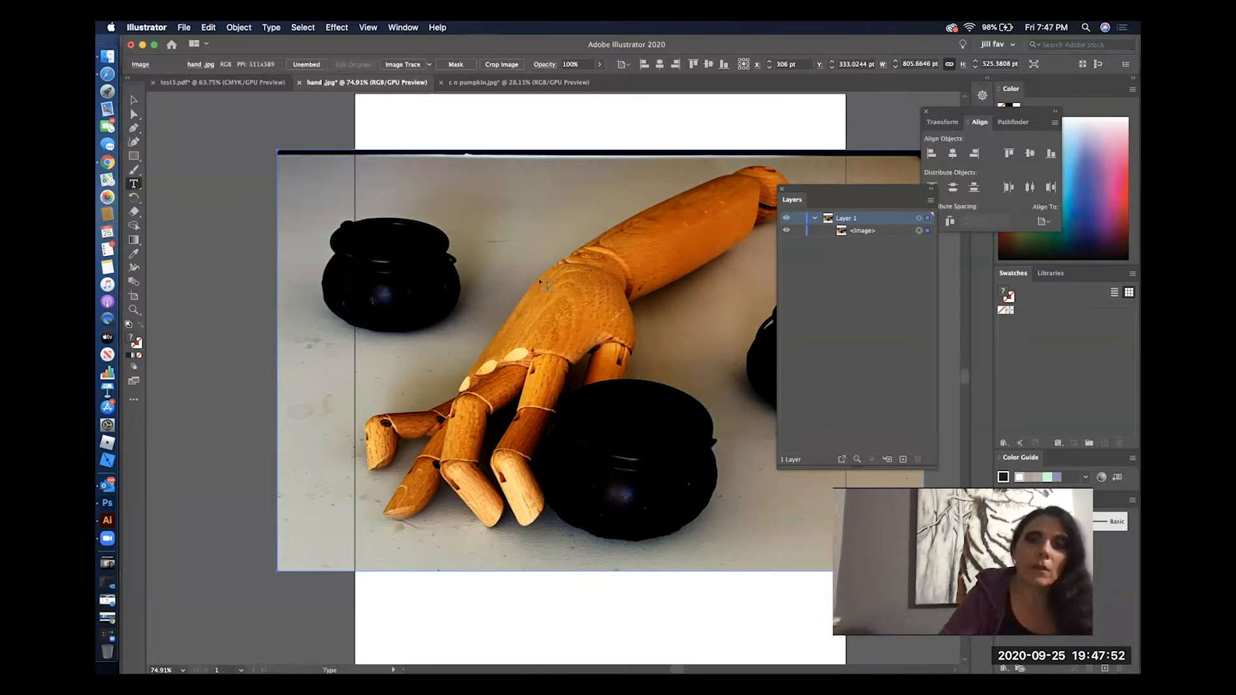
Add the text HAND on the photo, between the upper-left black pot and the wooden hand
{"action": "left_click", "coordinate": [469, 288]}
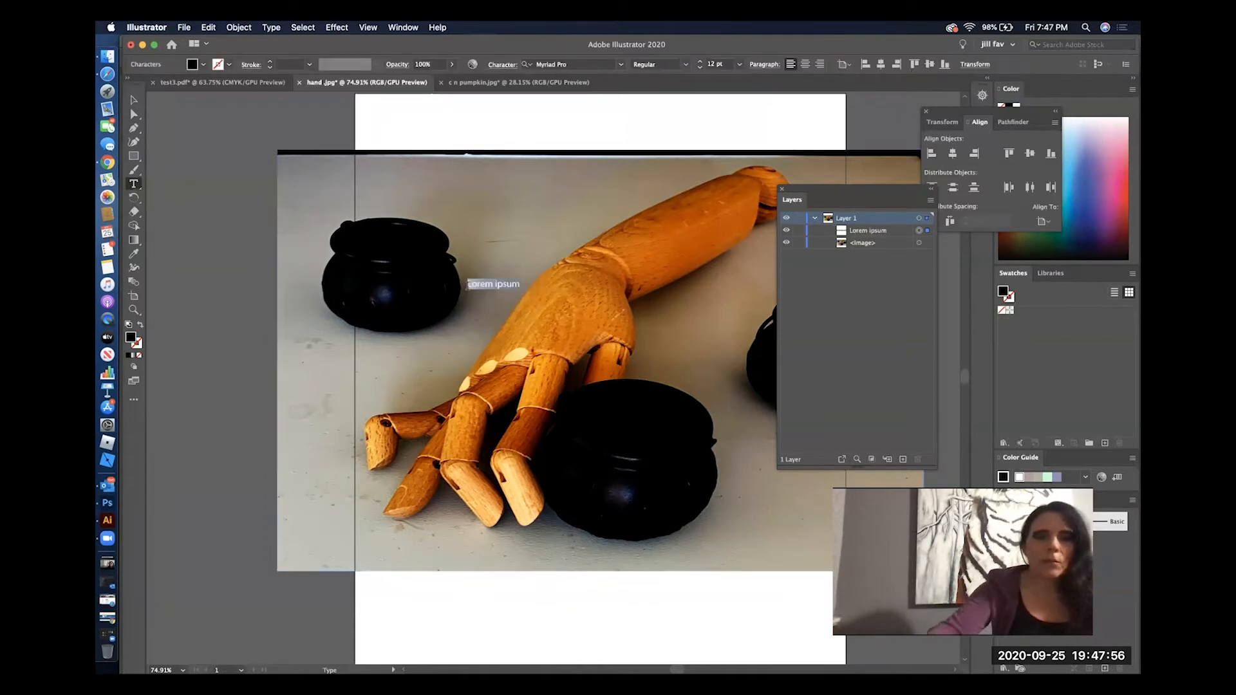
{"action": "type", "text": "h"}
{"action": "key", "text": "BackSpace"}
{"action": "type", "text": "HAND"}
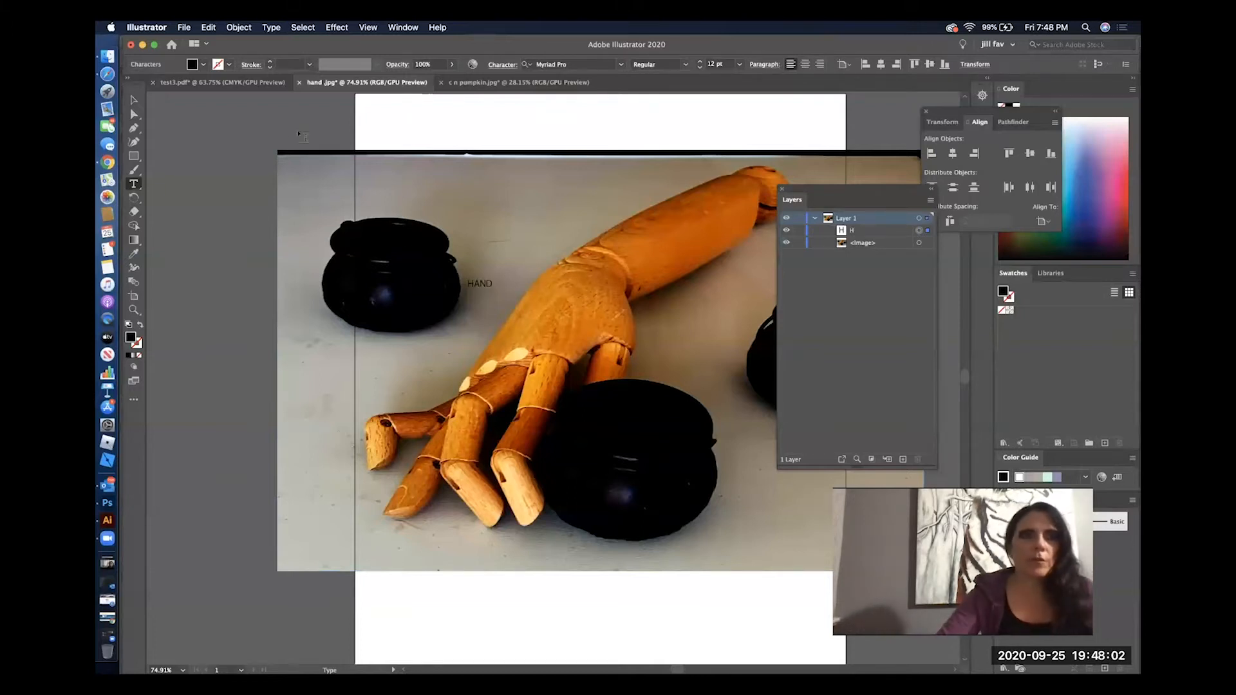
Enlarge the HAND text to about 182.85 pt and position it across the wooden hand and the upper-left pot
{"action": "left_click", "coordinate": [133, 100]}
{"action": "left_click", "coordinate": [479, 283]}
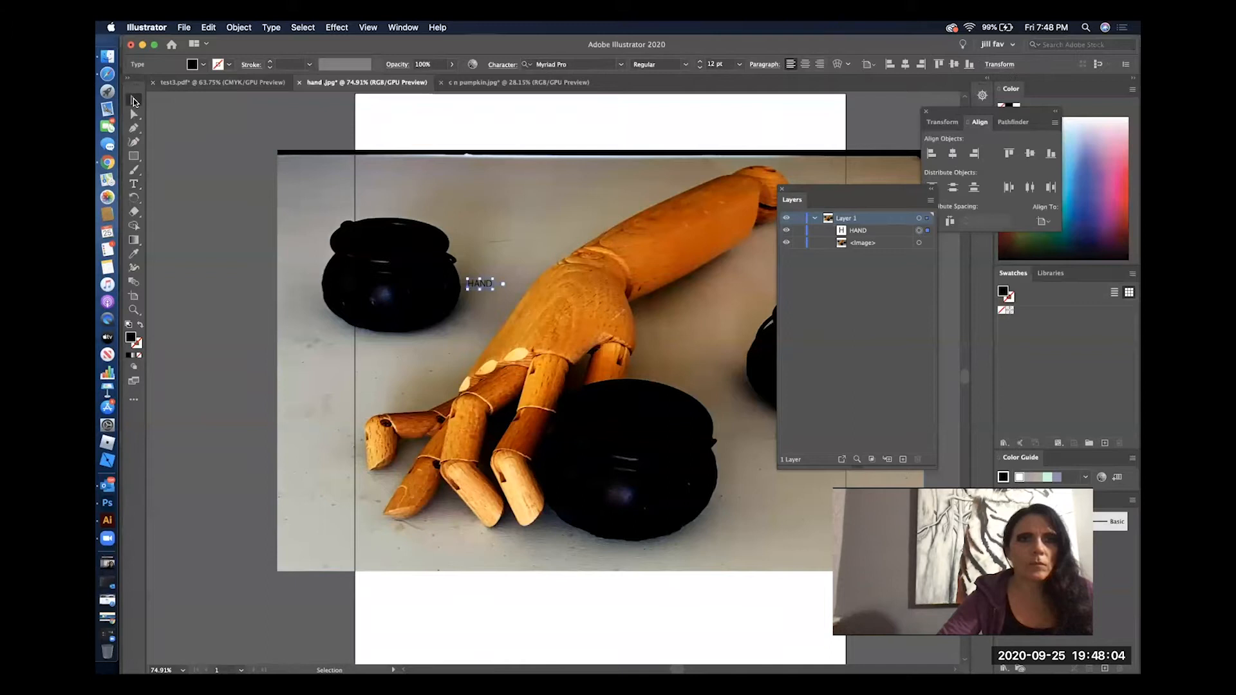
{"action": "left_click_drag", "start_coordinate": [494, 289], "coordinate": [728, 588]}
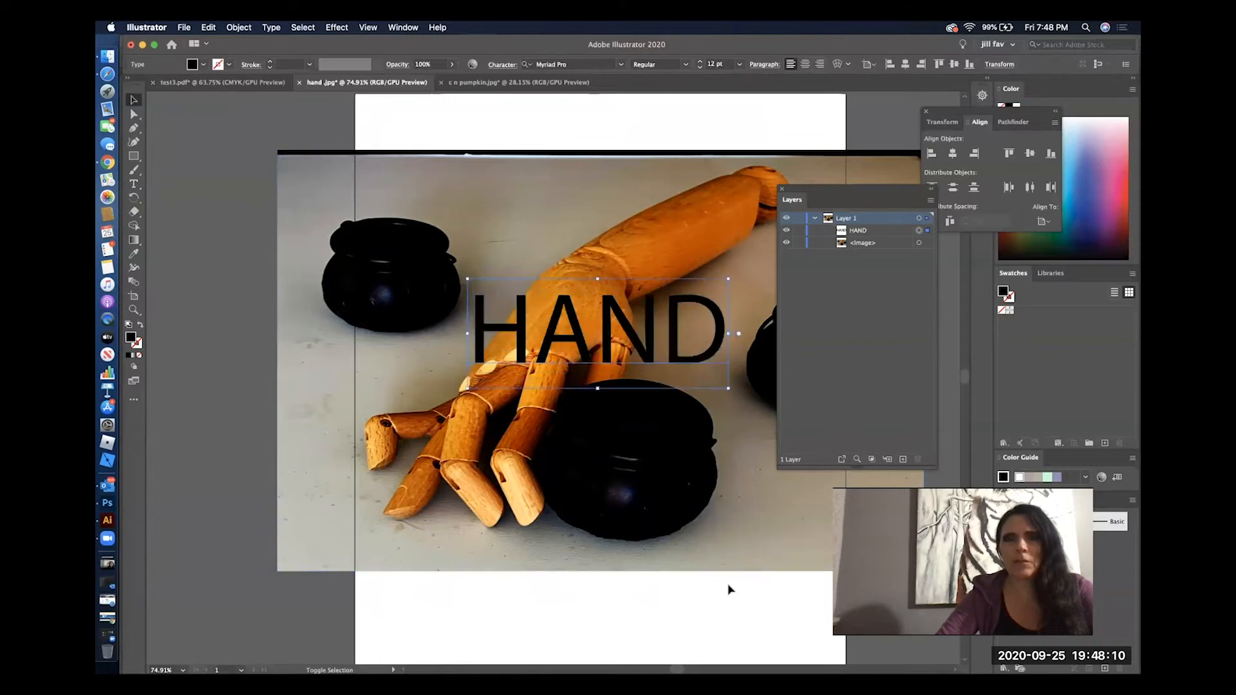
{"action": "left_click_drag", "start_coordinate": [609, 336], "coordinate": [546, 280]}
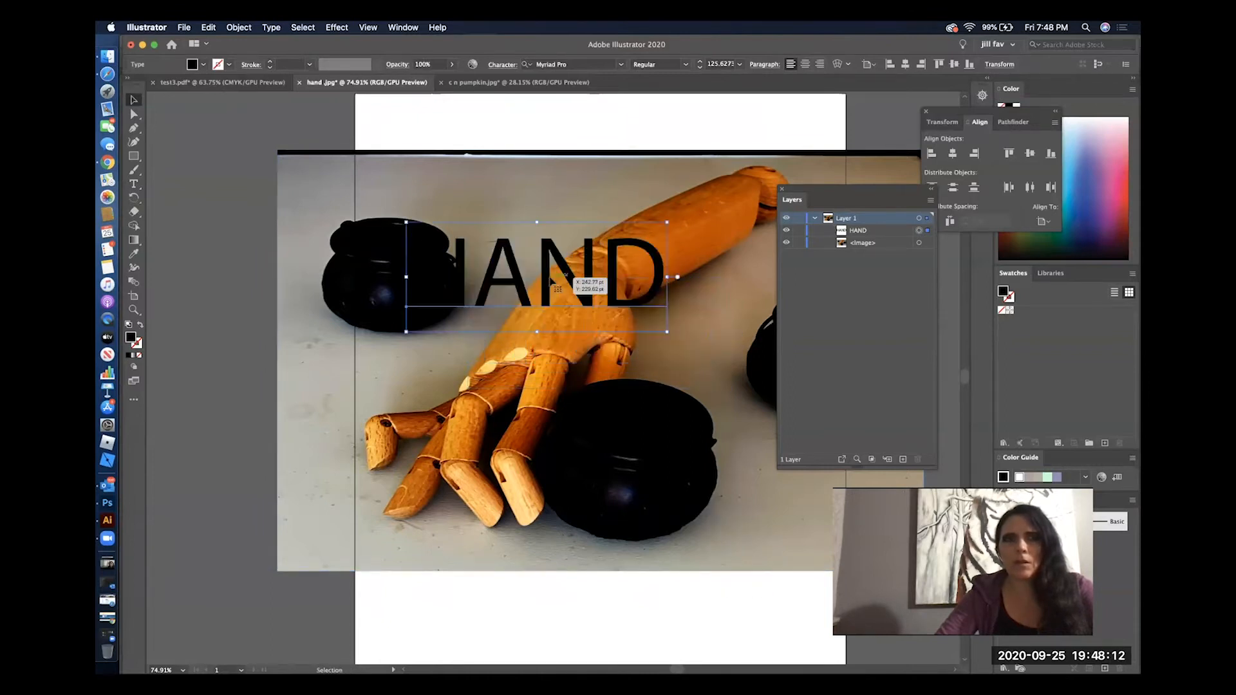
{"action": "left_click_drag", "start_coordinate": [668, 333], "coordinate": [786, 471]}
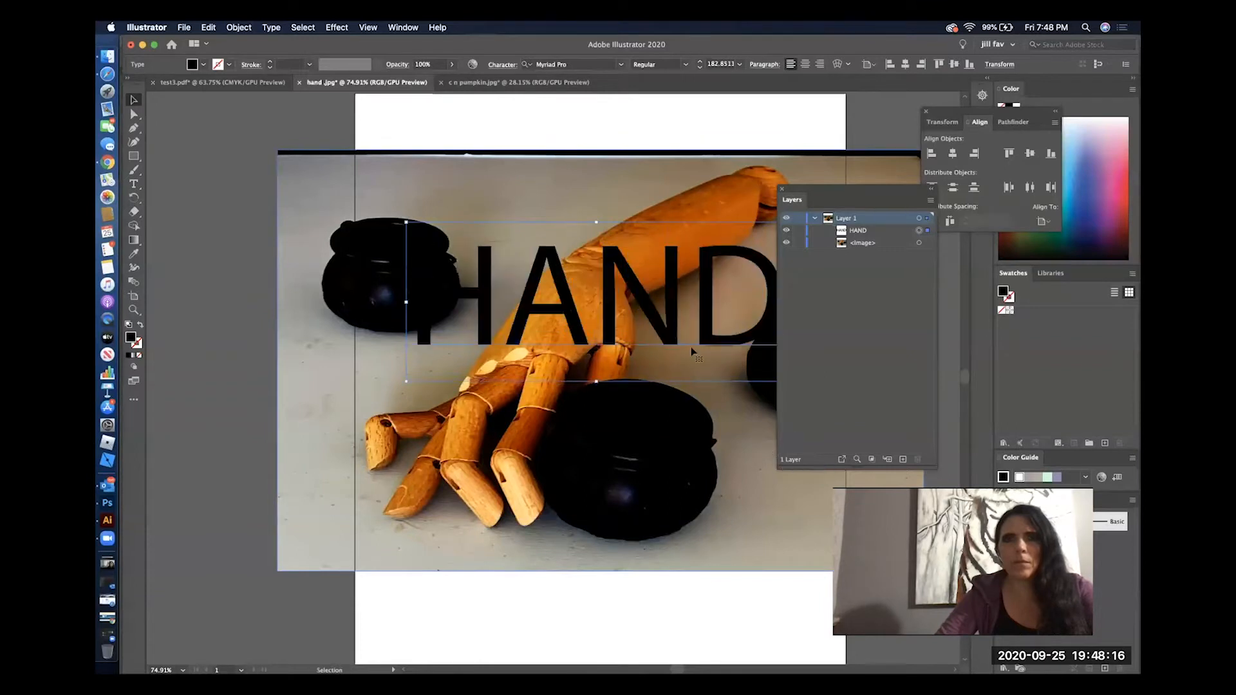
{"action": "mouse_move", "coordinate": [620, 279]}
{"action": "left_mouse_down"}
{"action": "mouse_move", "coordinate": [608, 275]}
{"action": "mouse_move", "coordinate": [634, 270]}
{"action": "mouse_move", "coordinate": [605, 275]}
{"action": "mouse_move", "coordinate": [608, 265]}
{"action": "left_mouse_up"}
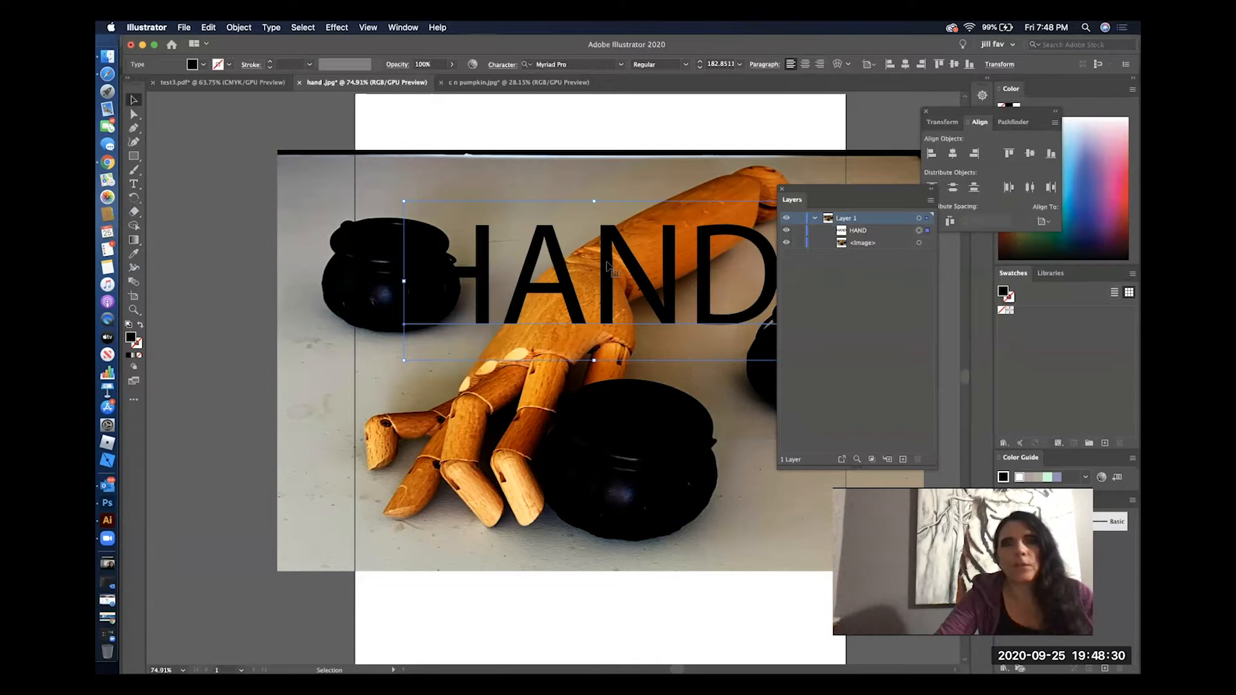
Show the Character settings and move them clear of the HAND text
{"action": "left_click", "coordinate": [403, 27]}
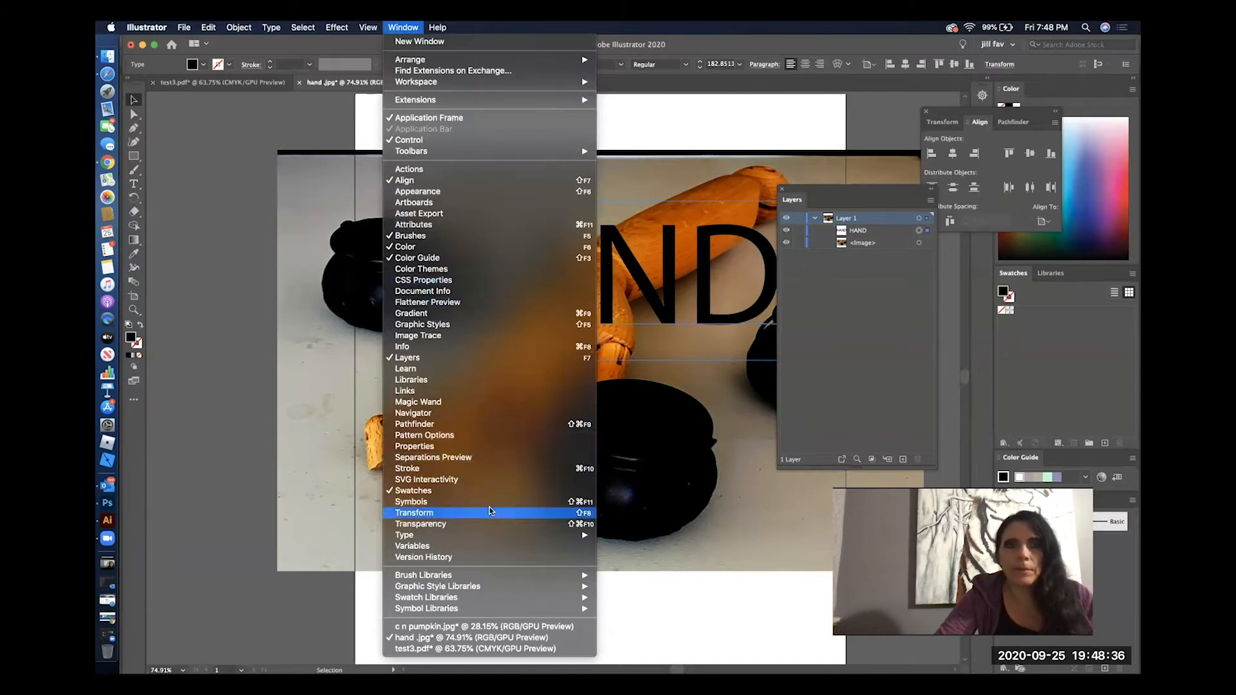
{"action": "mouse_move", "coordinate": [494, 538]}
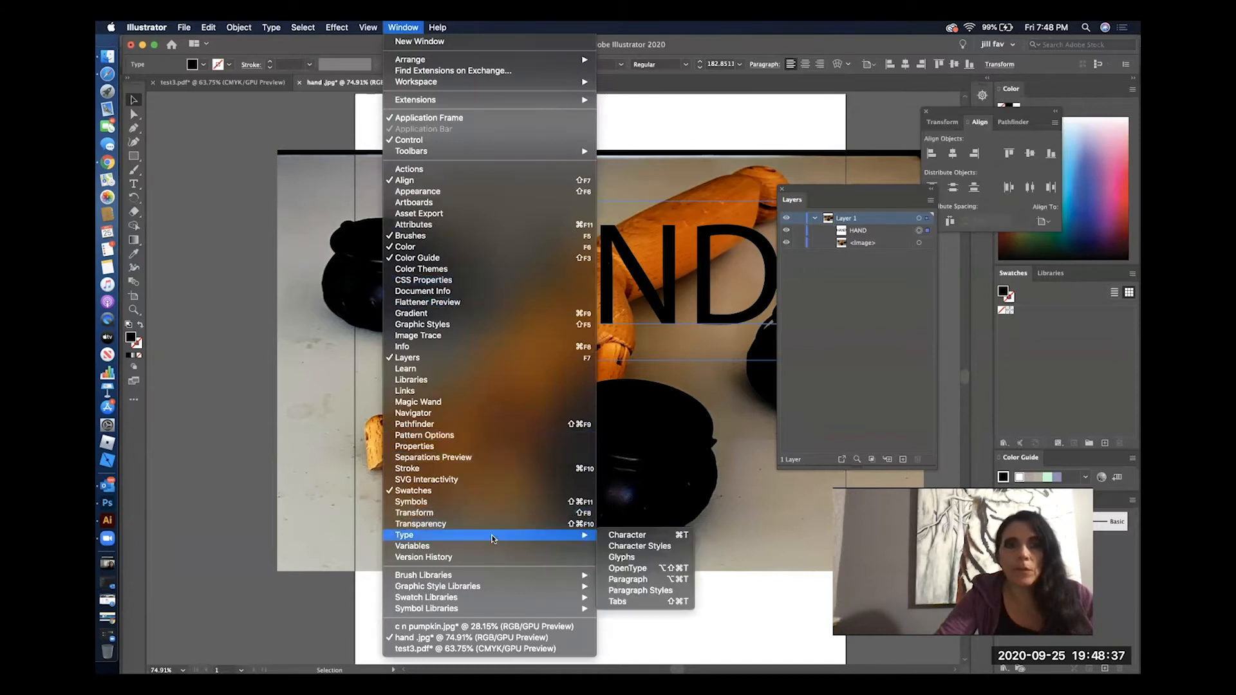
{"action": "left_click", "coordinate": [617, 535]}
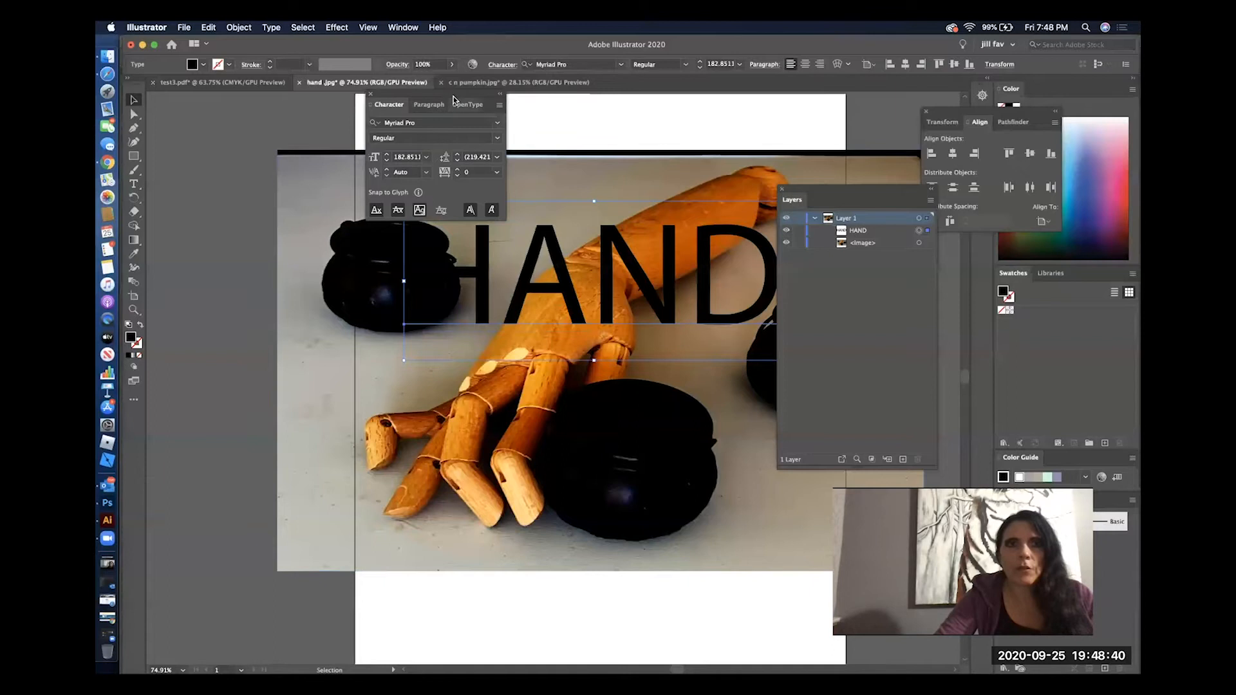
{"action": "left_click_drag", "start_coordinate": [453, 100], "coordinate": [298, 141]}
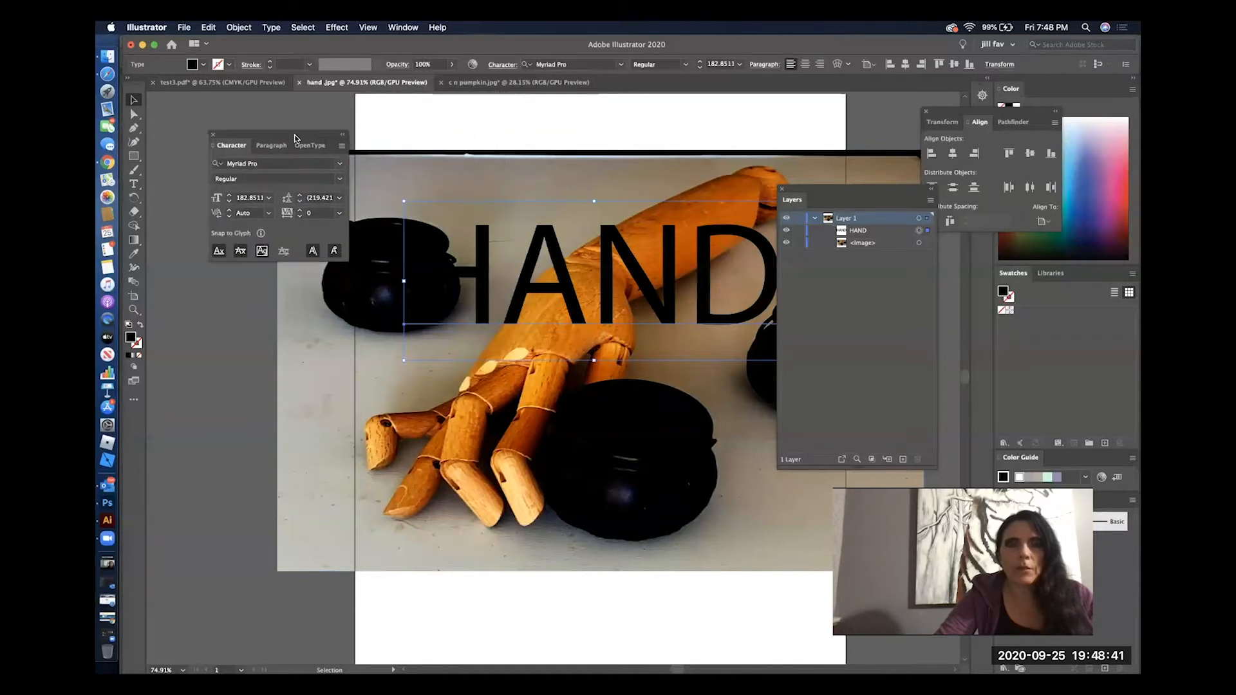
Set the font of the whole word HAND to Arial Rounded MT Bold
{"action": "double_click", "coordinate": [606, 317]}
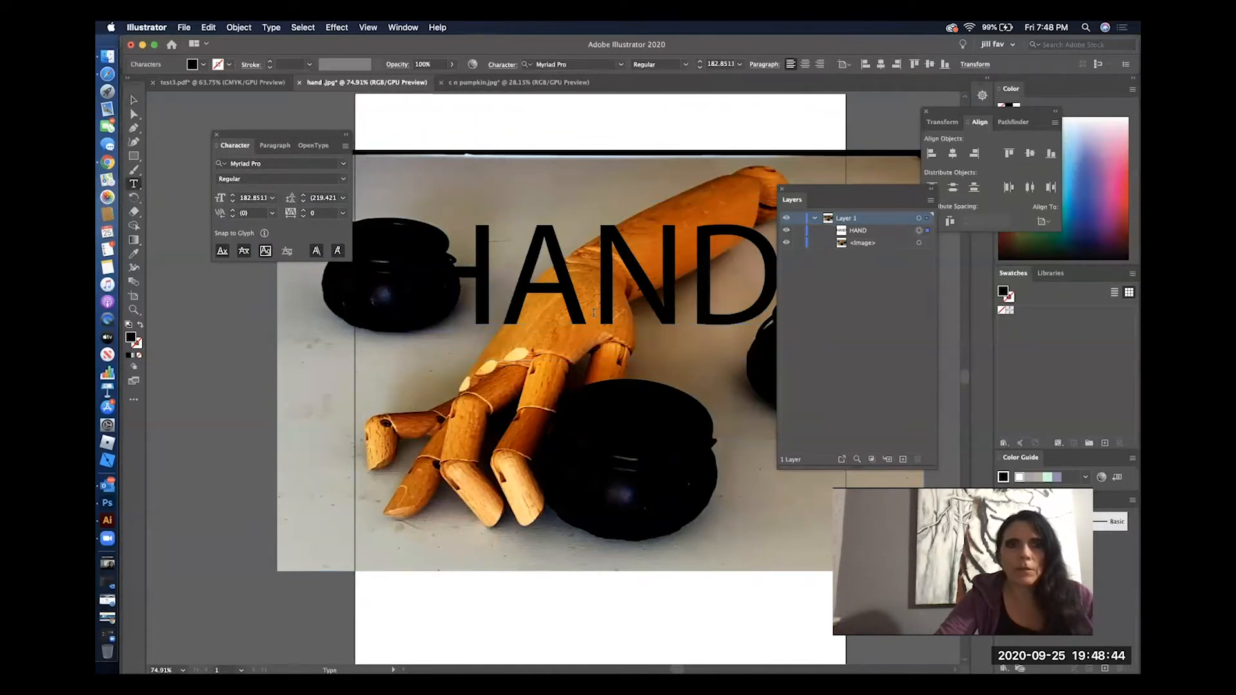
{"action": "double_click", "coordinate": [594, 313]}
{"action": "left_click", "coordinate": [344, 165]}
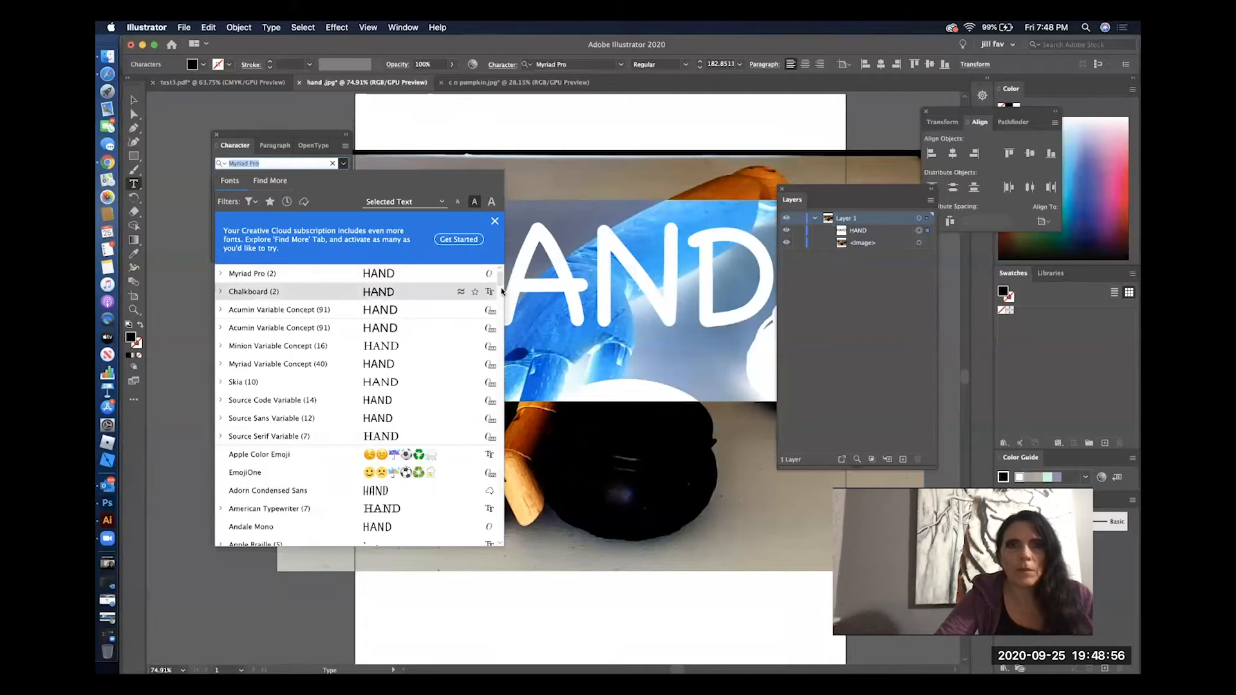
{"action": "left_click_drag", "start_coordinate": [500, 281], "coordinate": [500, 364]}
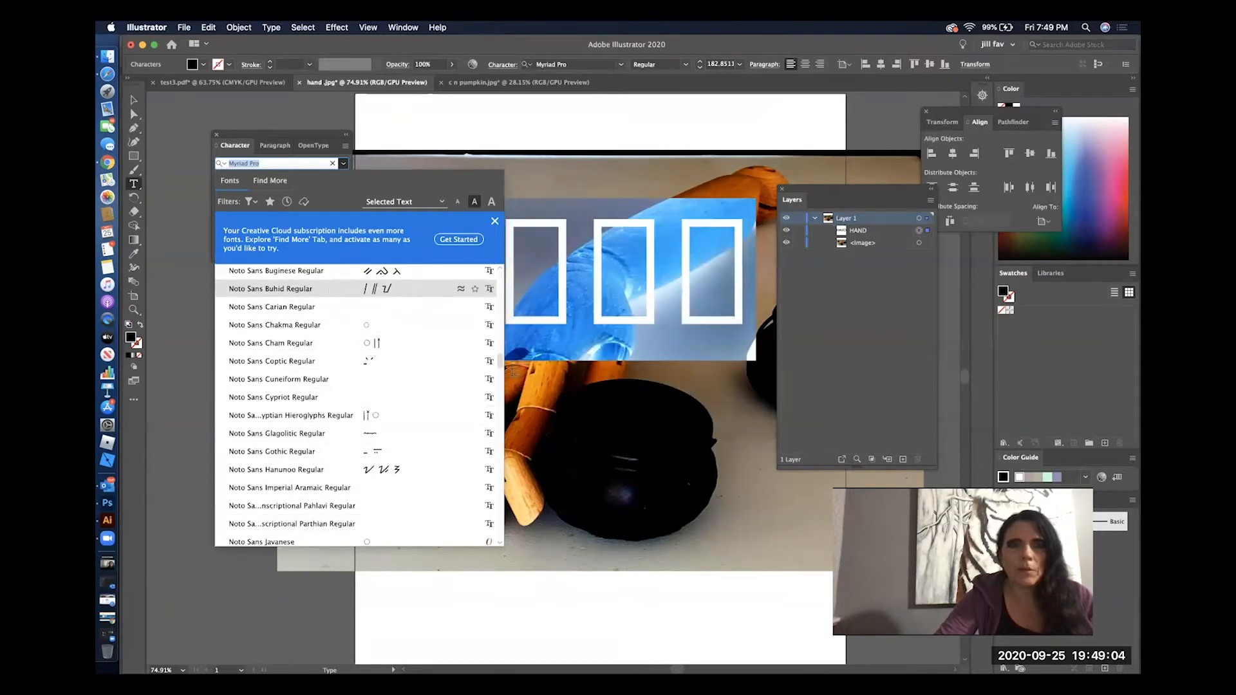
{"action": "left_click_drag", "start_coordinate": [500, 361], "coordinate": [499, 298]}
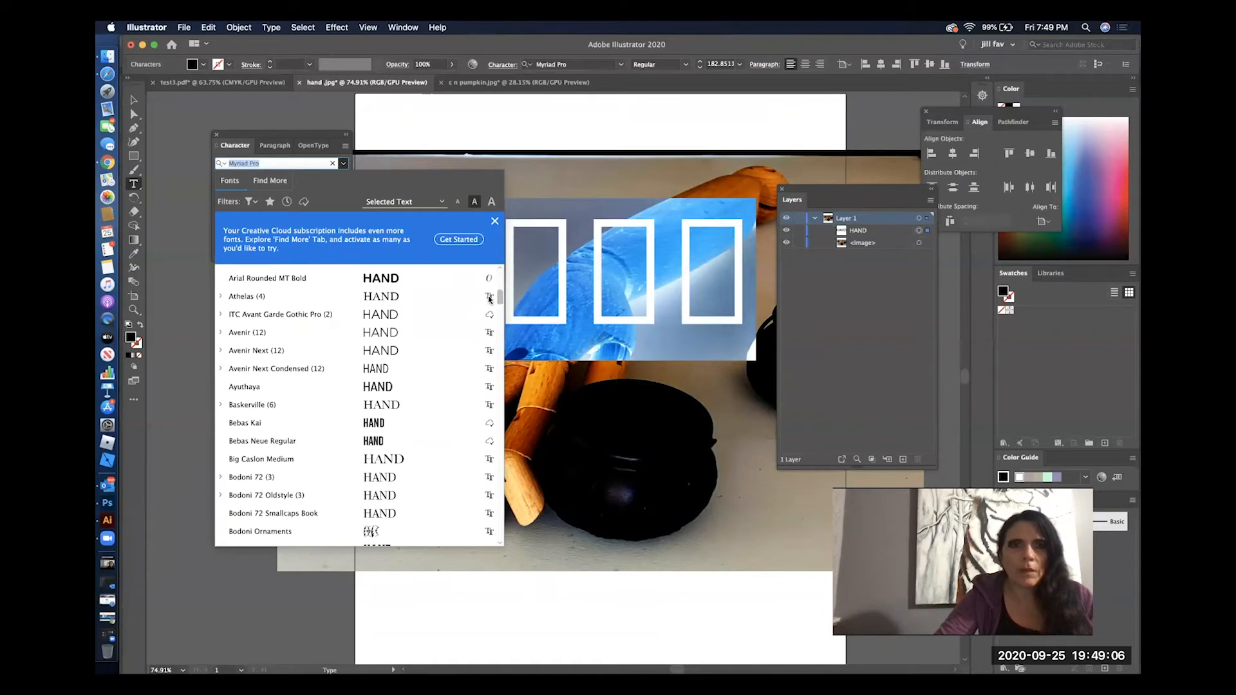
{"action": "left_click", "coordinate": [441, 285]}
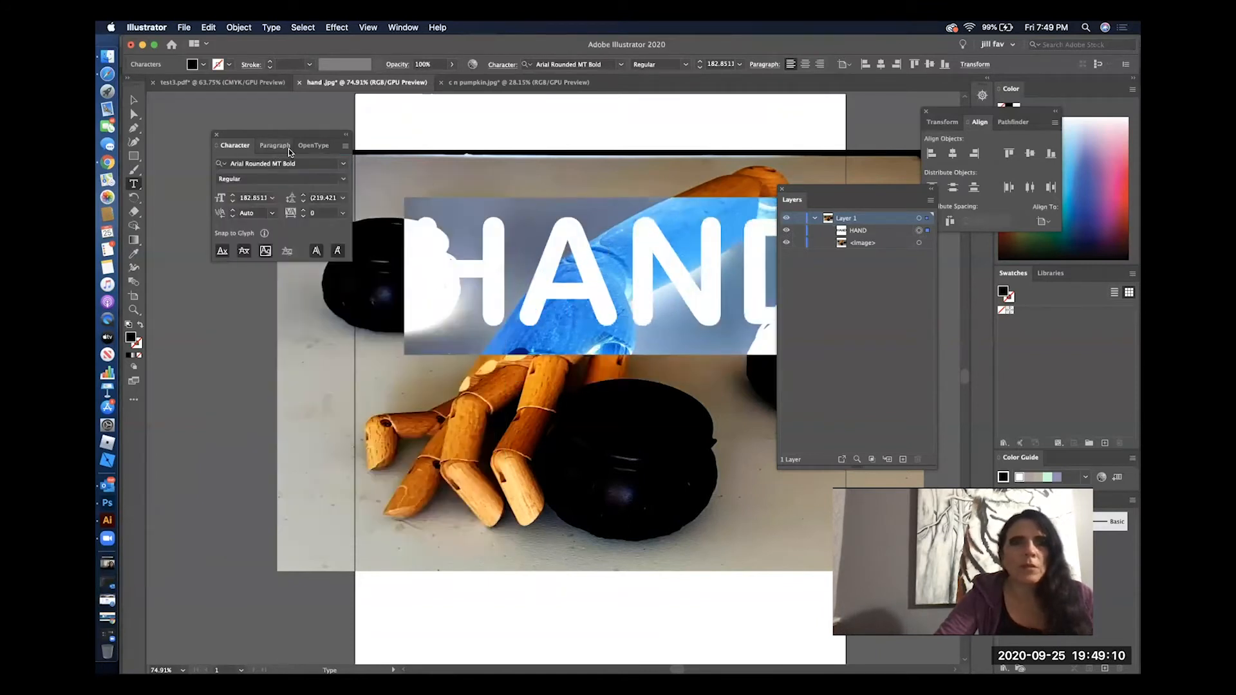
{"action": "left_click_drag", "start_coordinate": [286, 134], "coordinate": [249, 111]}
Select the HAND text together with the photo beneath it and make a clipping mask from them
{"action": "left_click", "coordinate": [134, 100]}
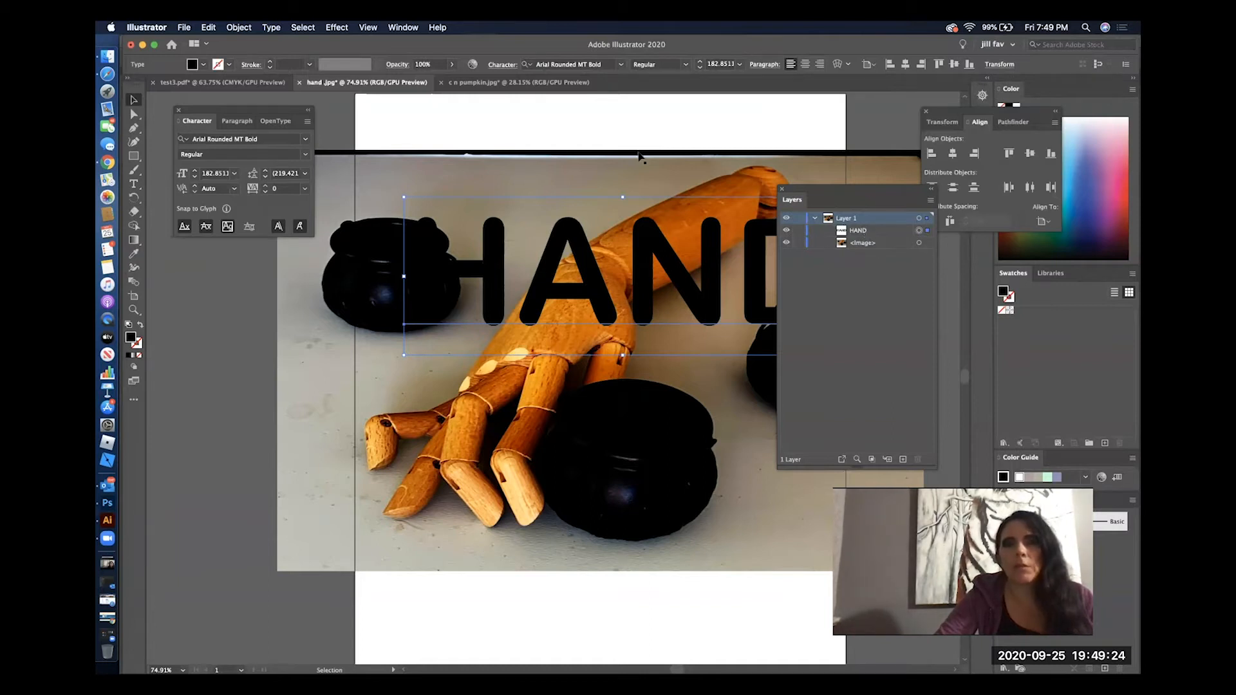
{"action": "left_click", "coordinate": [532, 133]}
{"action": "left_click_drag", "start_coordinate": [522, 123], "coordinate": [548, 172]}
{"action": "left_click_drag", "start_coordinate": [631, 349], "coordinate": [631, 349]}
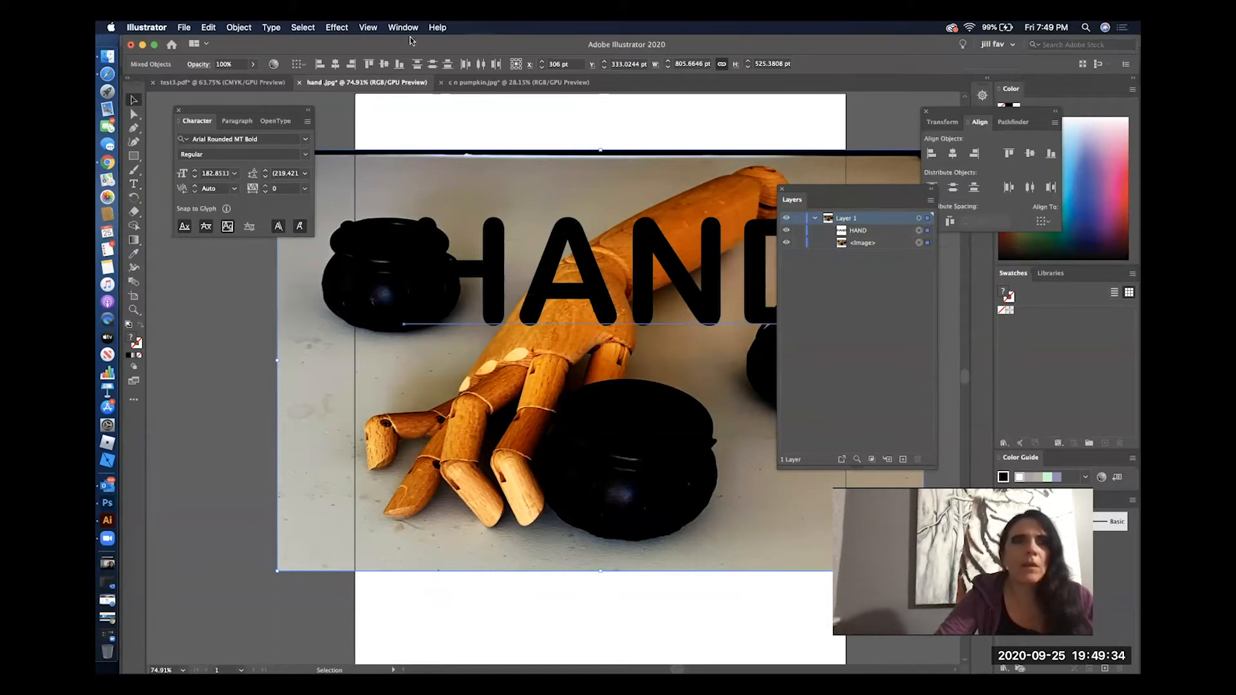
{"action": "left_click", "coordinate": [239, 27]}
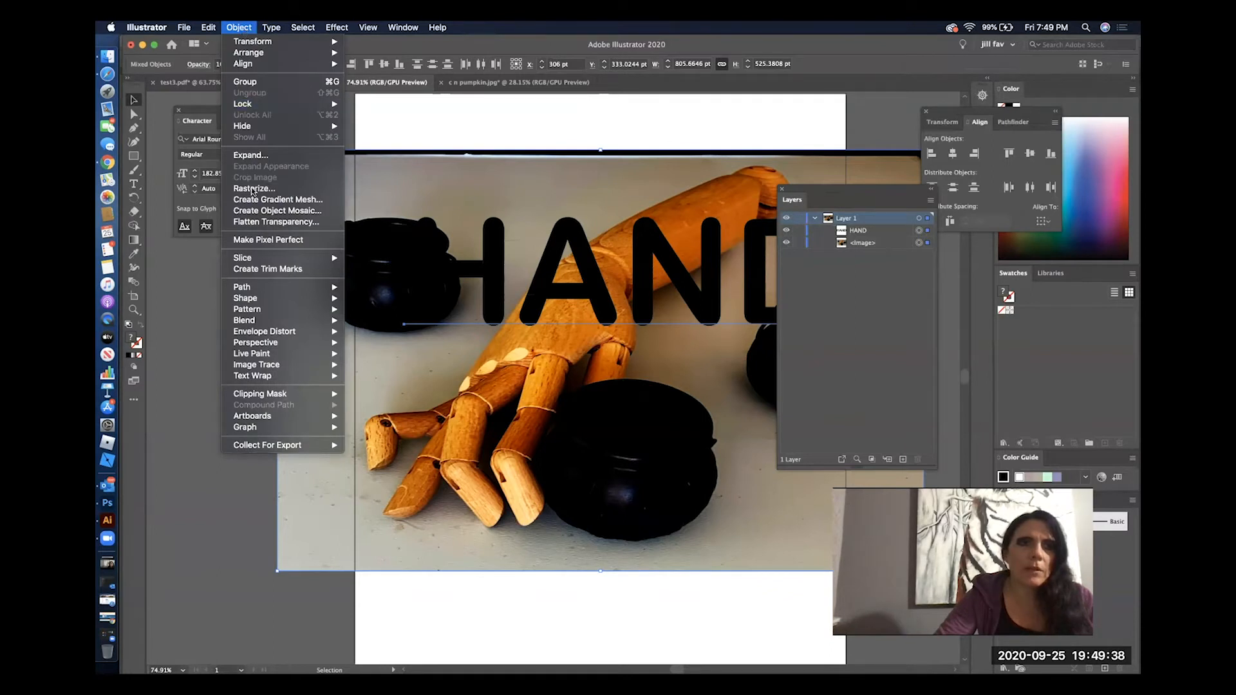
{"action": "mouse_move", "coordinate": [280, 260]}
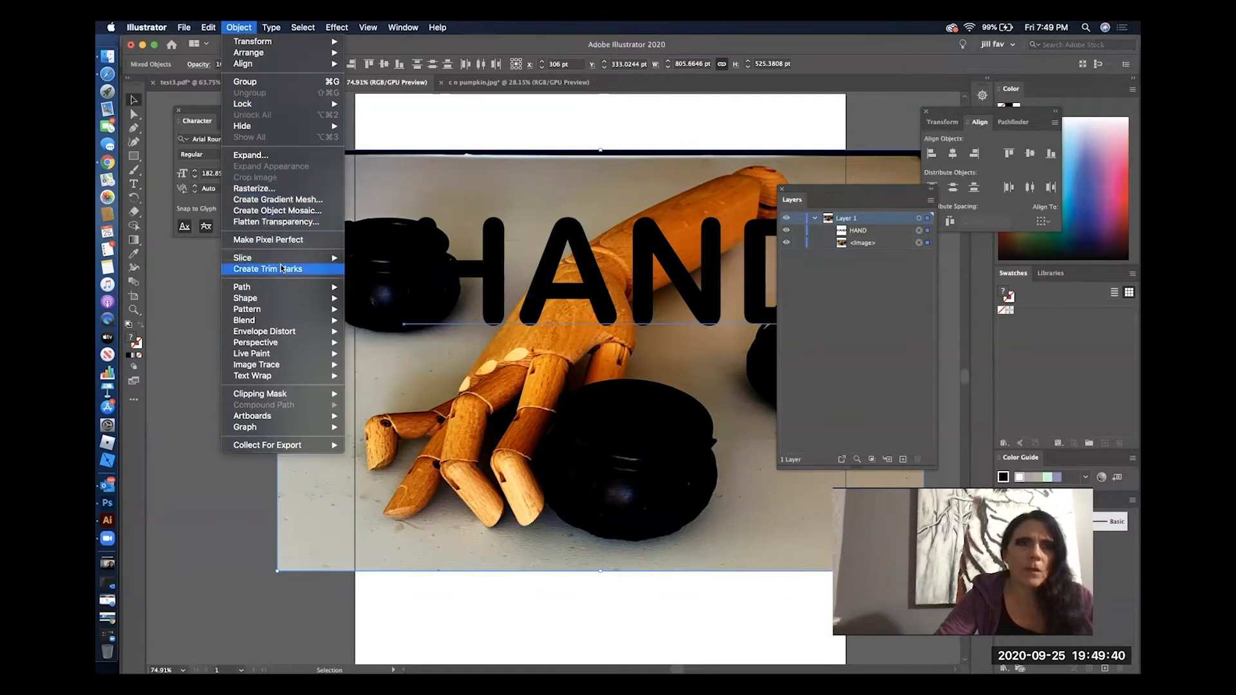
{"action": "mouse_move", "coordinate": [293, 331]}
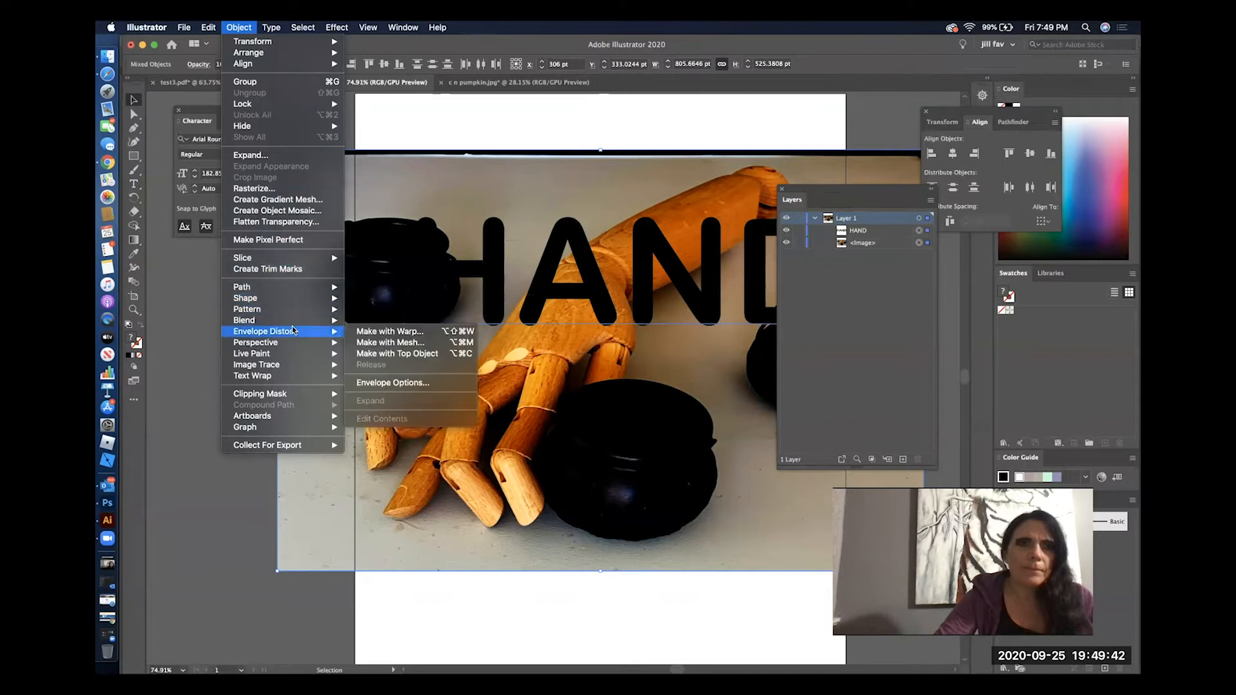
{"action": "mouse_move", "coordinate": [302, 394]}
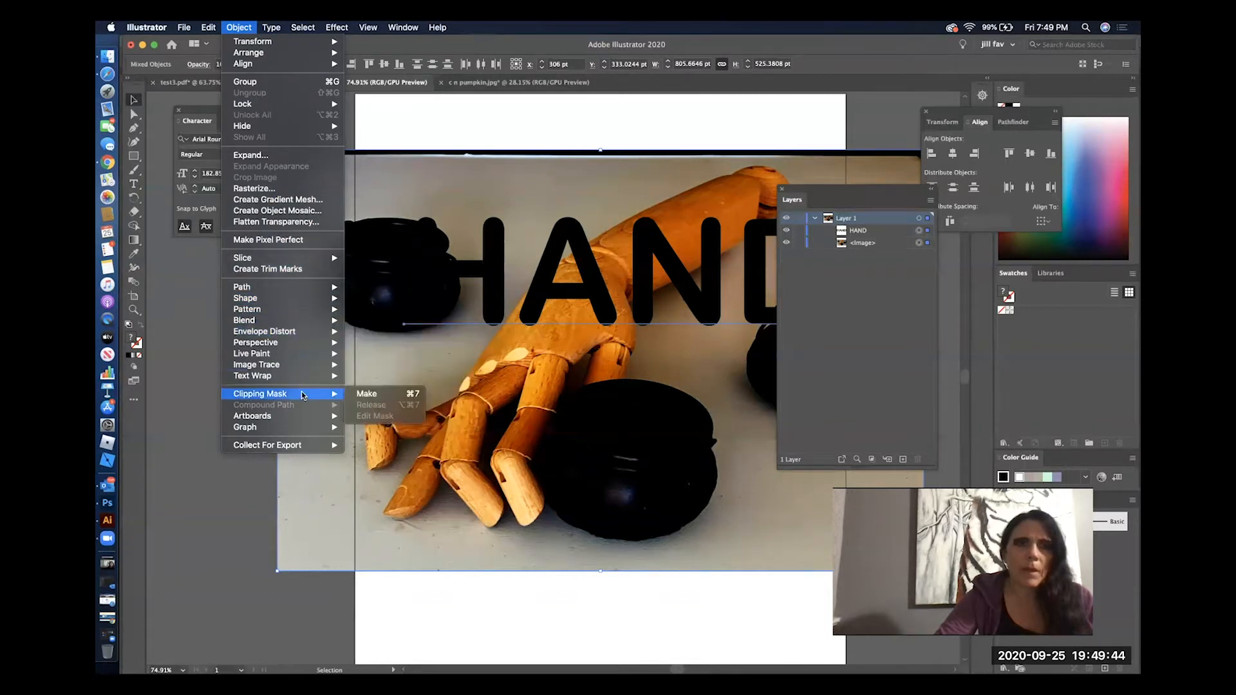
{"action": "left_click", "coordinate": [378, 393]}
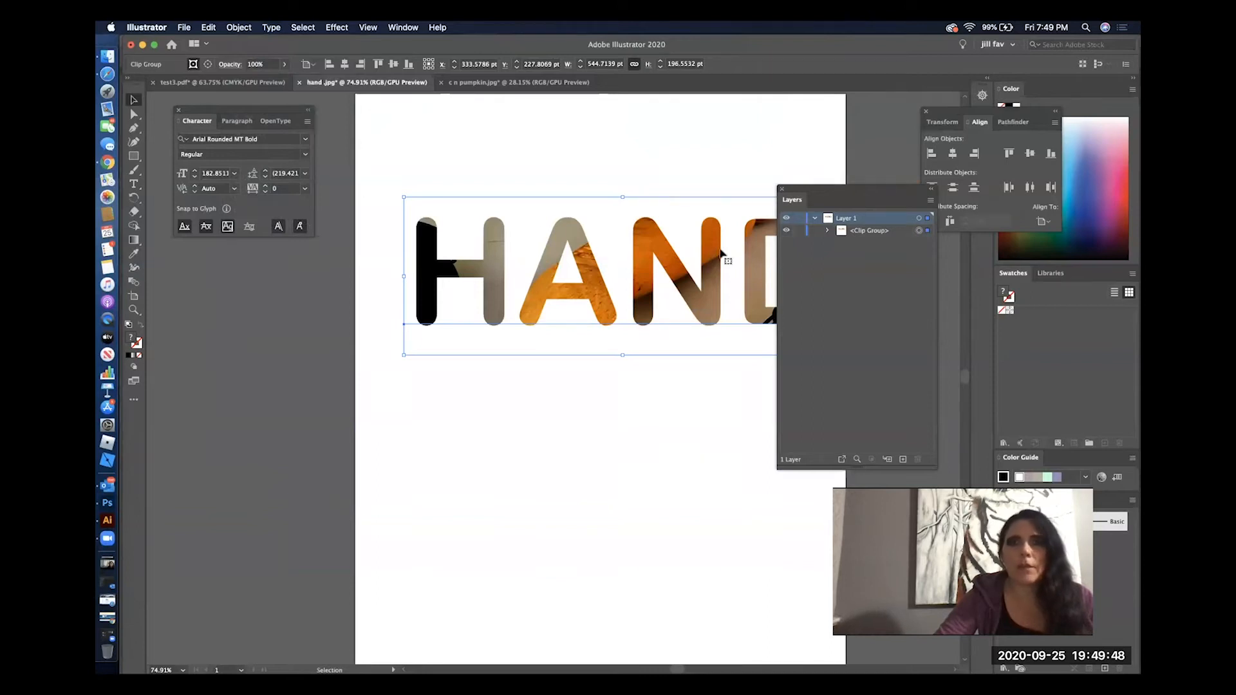
Expand the clip group's contents in the layer list and move the clipped HAND lettering slightly up and to the left
{"action": "left_click", "coordinate": [828, 230]}
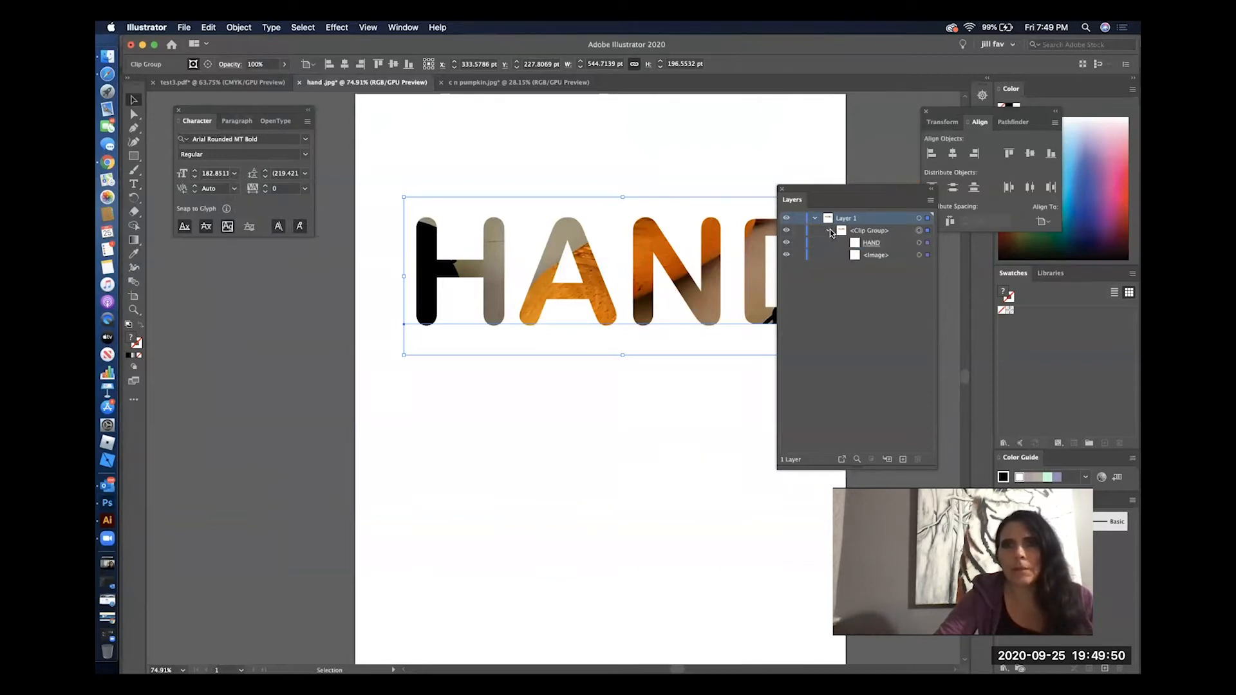
{"action": "left_click", "coordinate": [828, 230]}
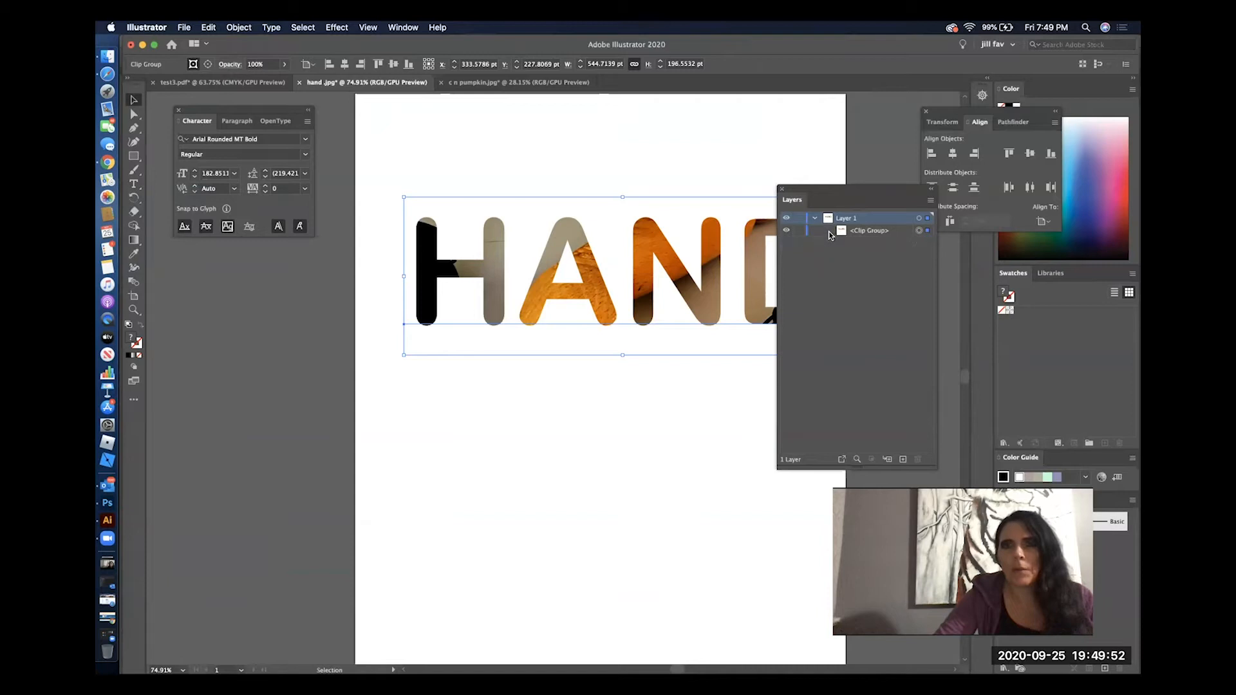
{"action": "left_click", "coordinate": [829, 231]}
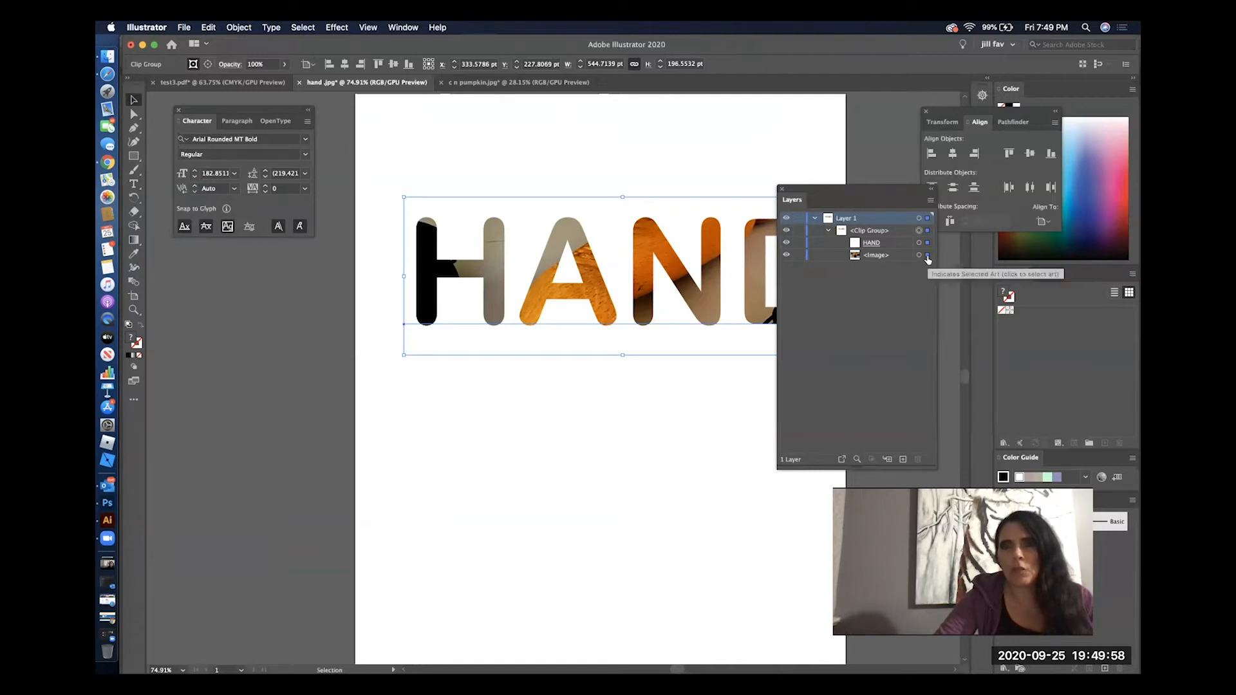
{"action": "left_click_drag", "start_coordinate": [481, 242], "coordinate": [405, 242]}
{"action": "left_click_drag", "start_coordinate": [455, 289], "coordinate": [561, 242]}
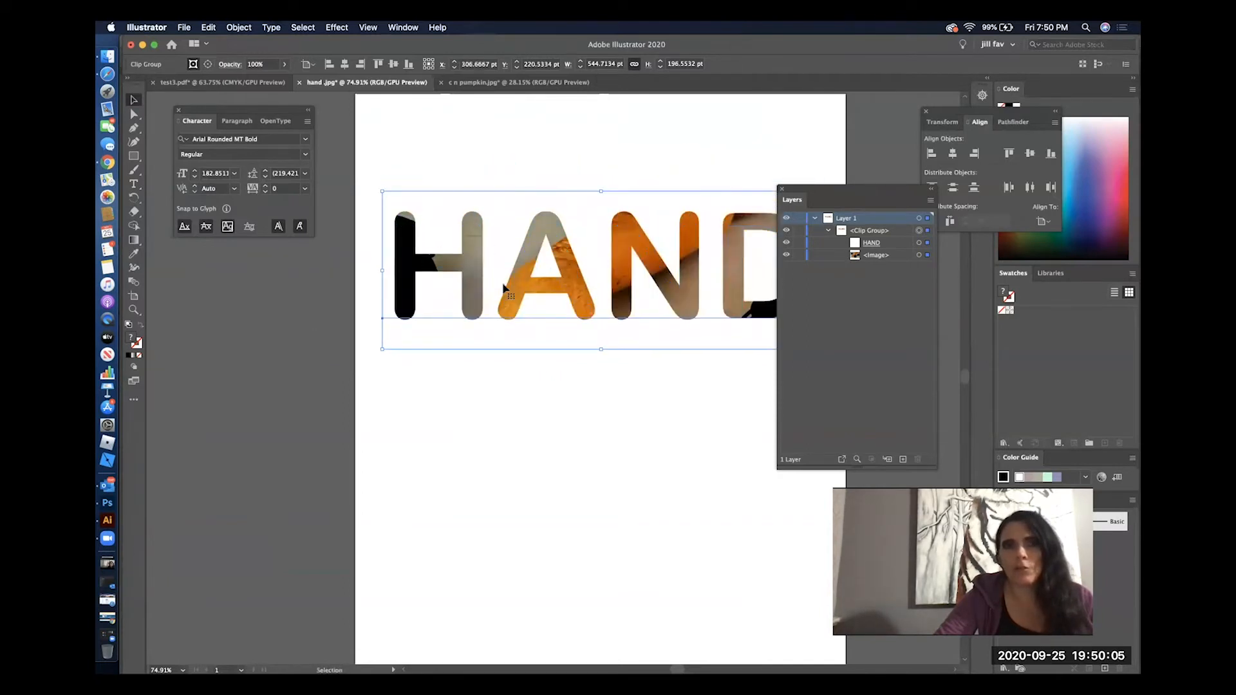
Select only the image in the clip group, lock the HAND text, and shift and slightly rotate the photo inside the letters
{"action": "left_click", "coordinate": [927, 256]}
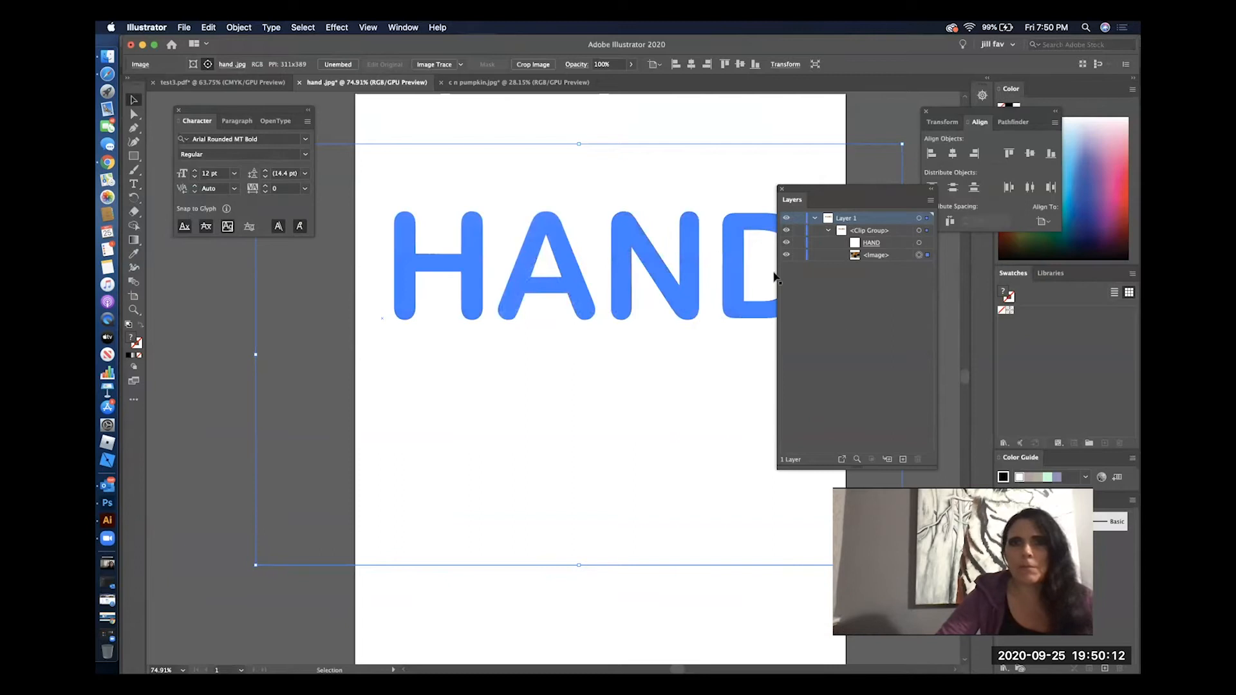
{"action": "left_click", "coordinate": [799, 244]}
{"action": "left_click_drag", "start_coordinate": [736, 269], "coordinate": [773, 215]}
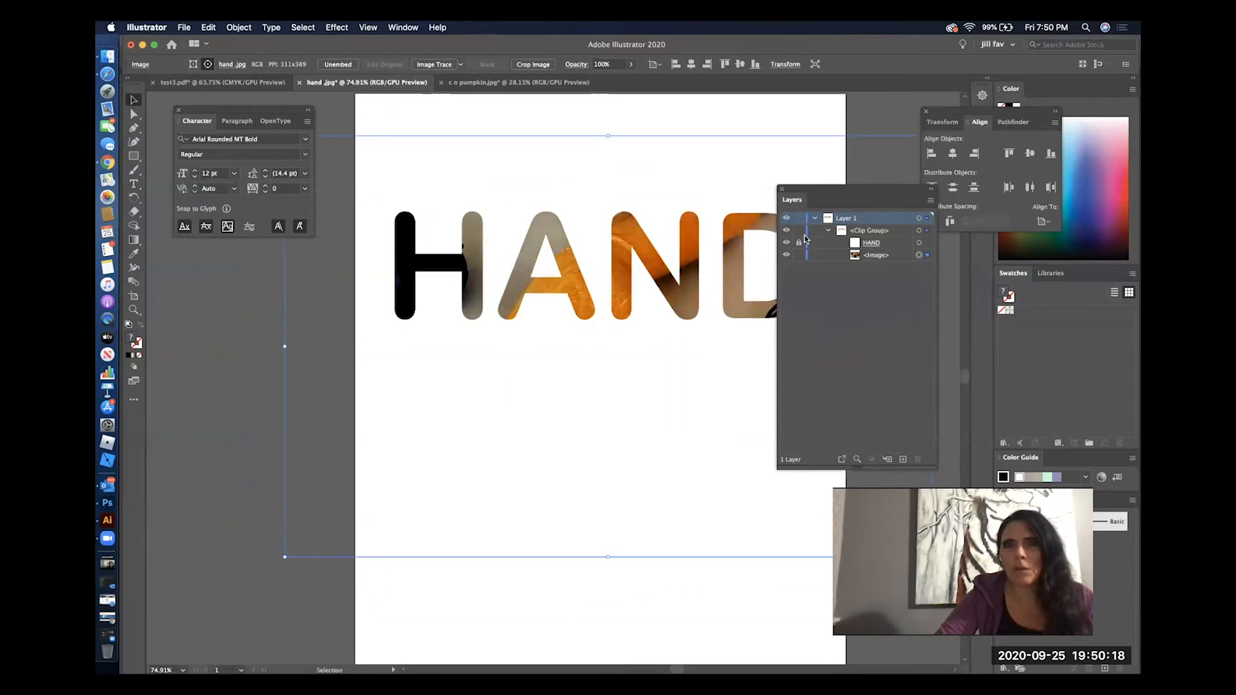
{"action": "left_click_drag", "start_coordinate": [736, 270], "coordinate": [724, 219]}
{"action": "mouse_move", "coordinate": [564, 269]}
{"action": "left_mouse_down"}
{"action": "mouse_move", "coordinate": [594, 243]}
{"action": "mouse_move", "coordinate": [571, 248]}
{"action": "left_mouse_up"}
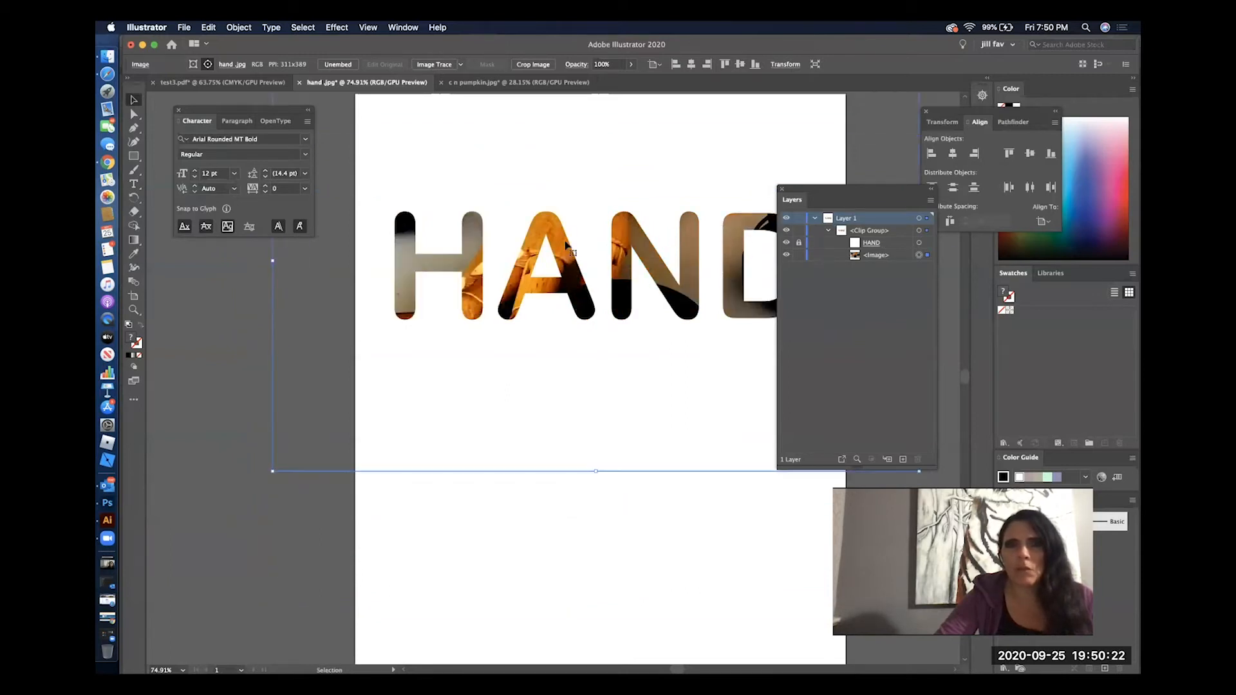
{"action": "left_click_drag", "start_coordinate": [270, 475], "coordinate": [234, 452]}
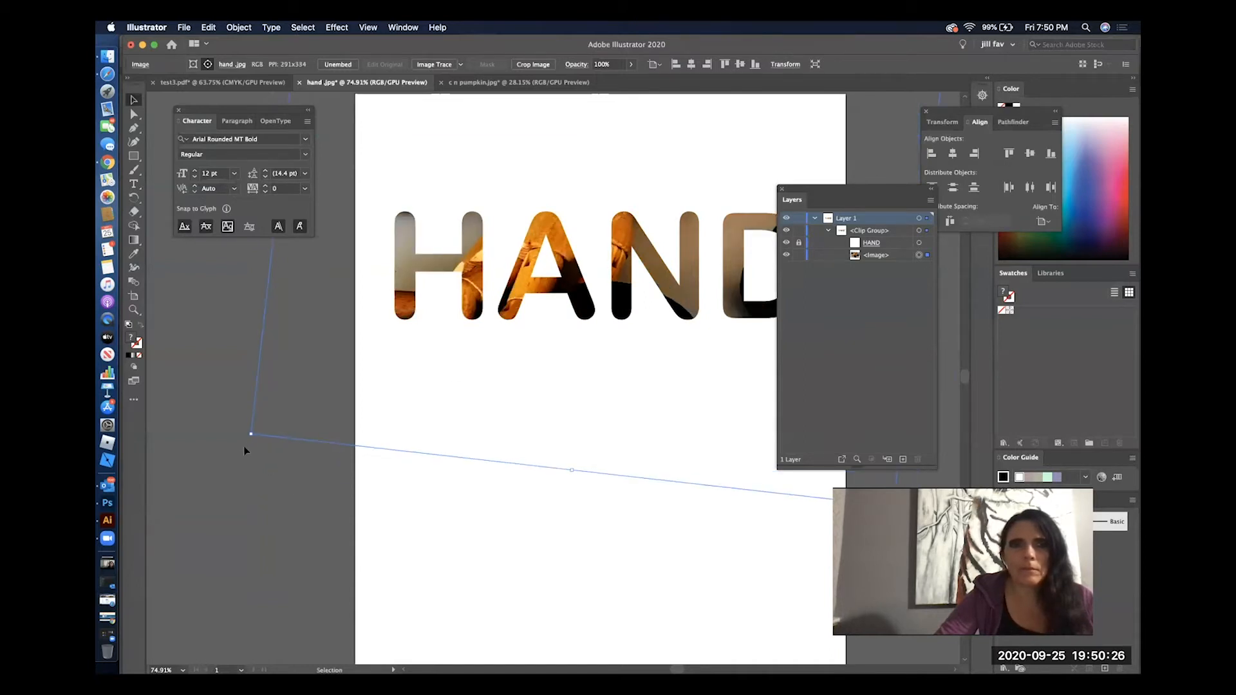
{"action": "mouse_move", "coordinate": [577, 278]}
{"action": "left_mouse_down"}
{"action": "mouse_move", "coordinate": [579, 248]}
{"action": "mouse_move", "coordinate": [567, 255]}
{"action": "mouse_move", "coordinate": [651, 254]}
{"action": "mouse_move", "coordinate": [570, 274]}
{"action": "left_mouse_up"}
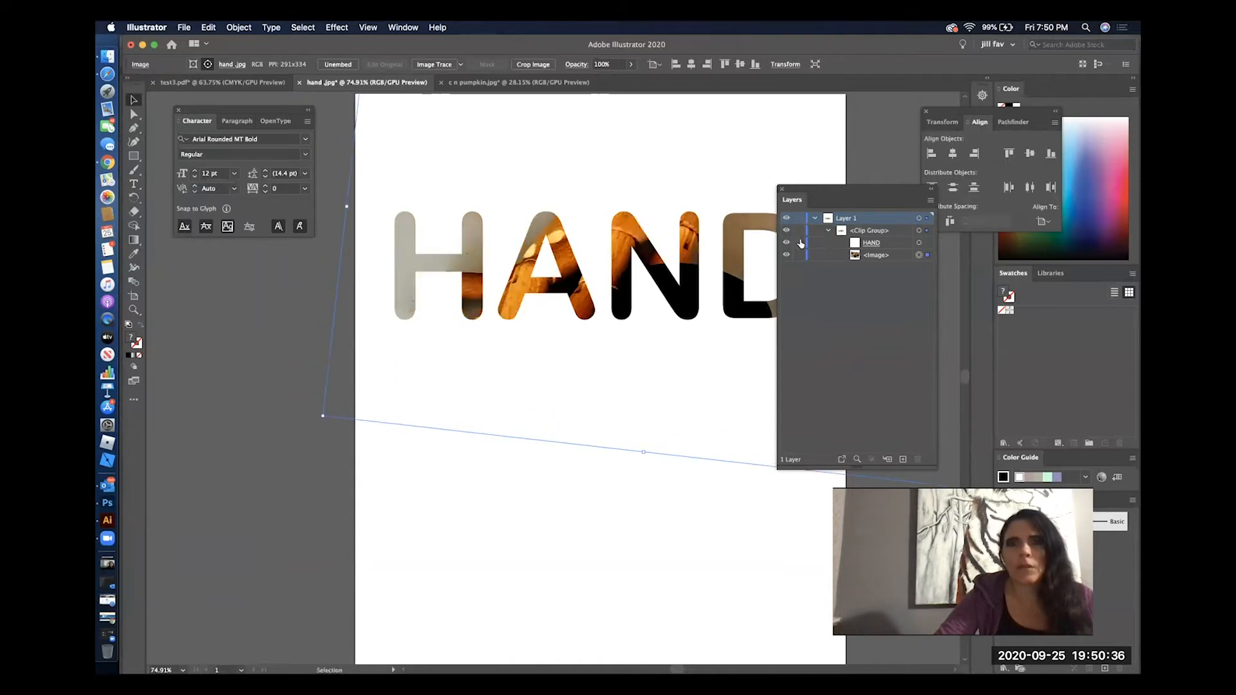
Insert an extra A after the H in the clipped text so it reads HAAND
{"action": "left_click", "coordinate": [134, 184]}
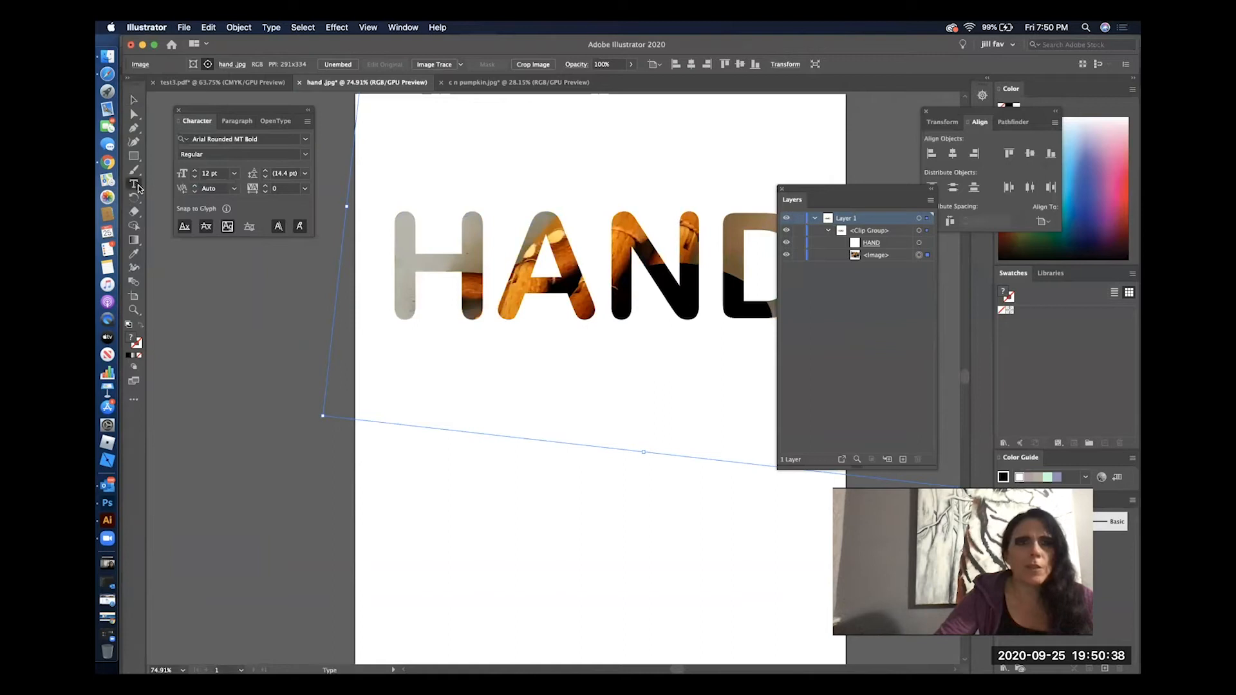
{"action": "left_click", "coordinate": [511, 294]}
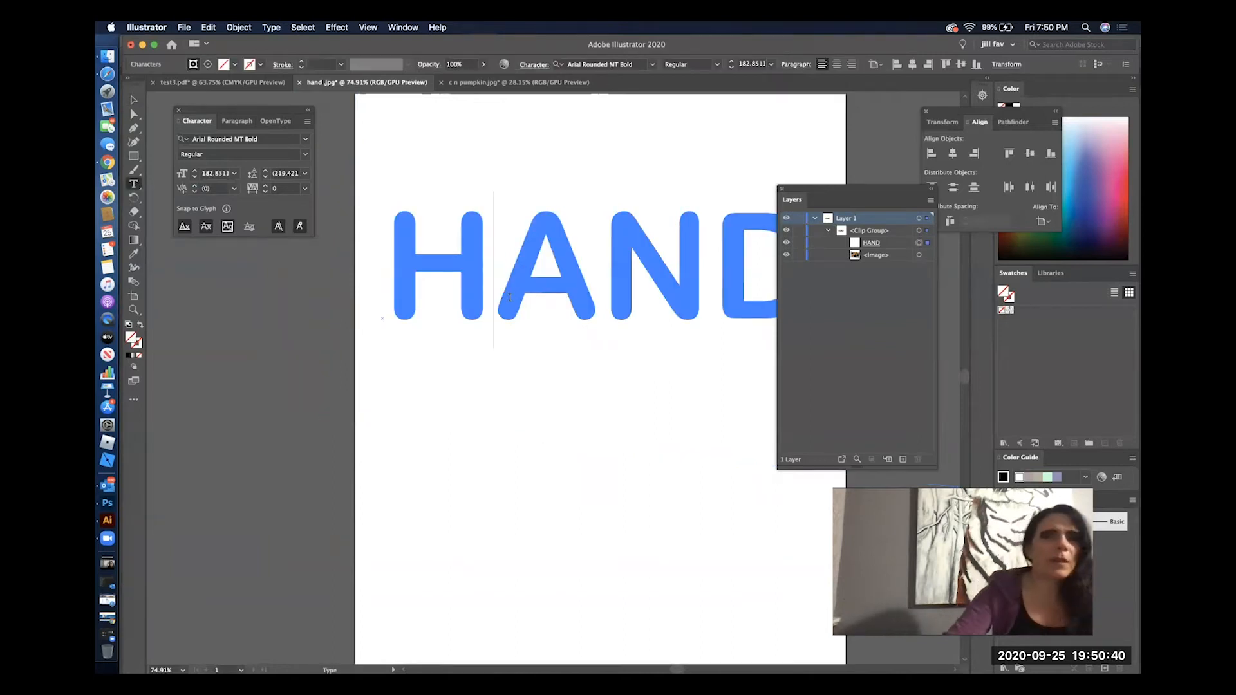
{"action": "type", "text": "A"}
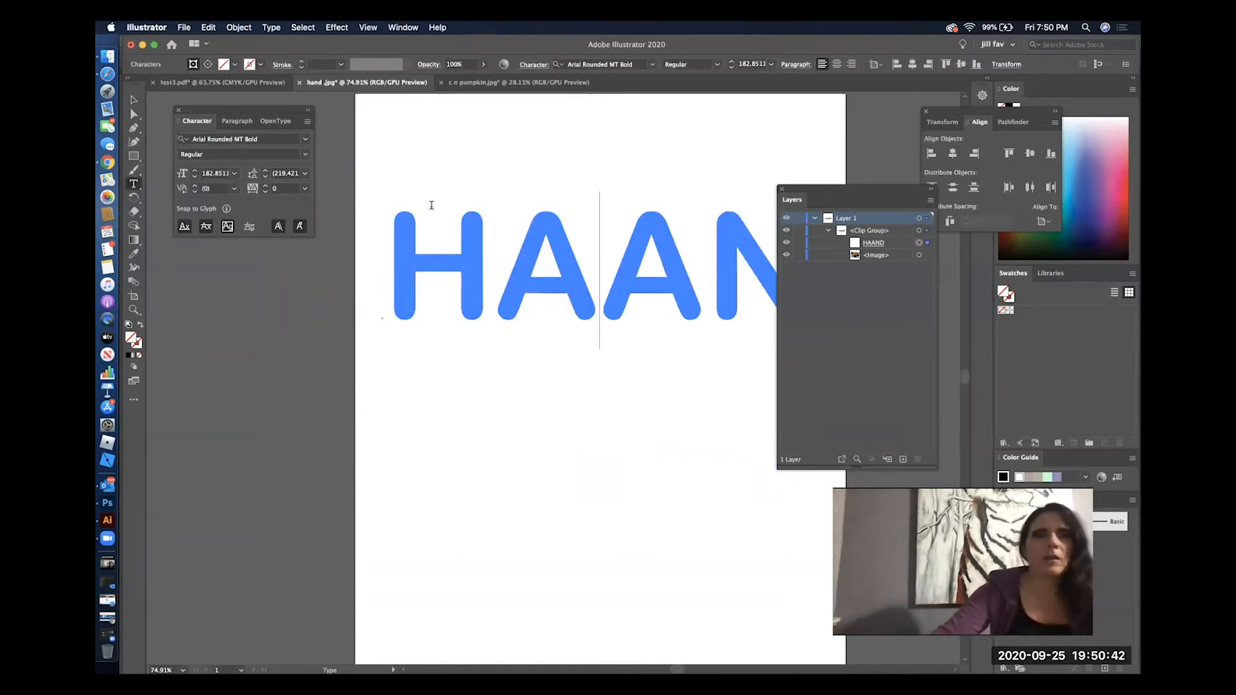
Run the spell check on the misspelled clipped text and replace HAAND with the suggestion HAND
{"action": "left_click", "coordinate": [133, 100]}
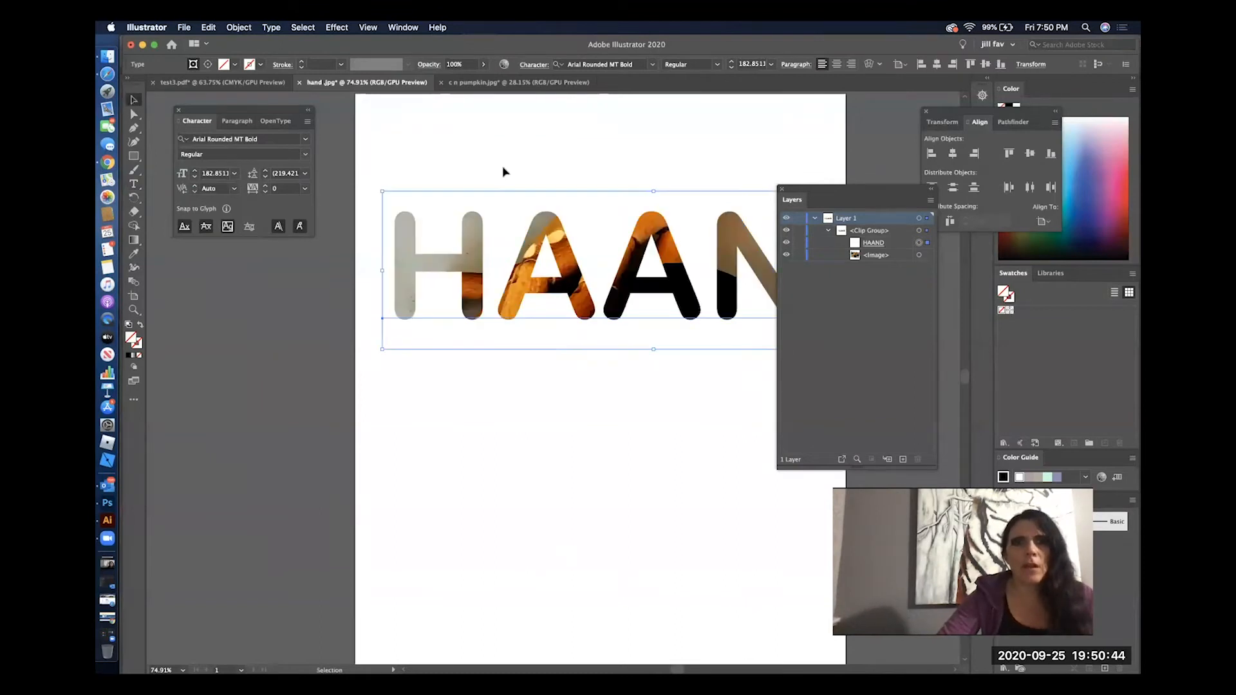
{"action": "left_click", "coordinate": [208, 27]}
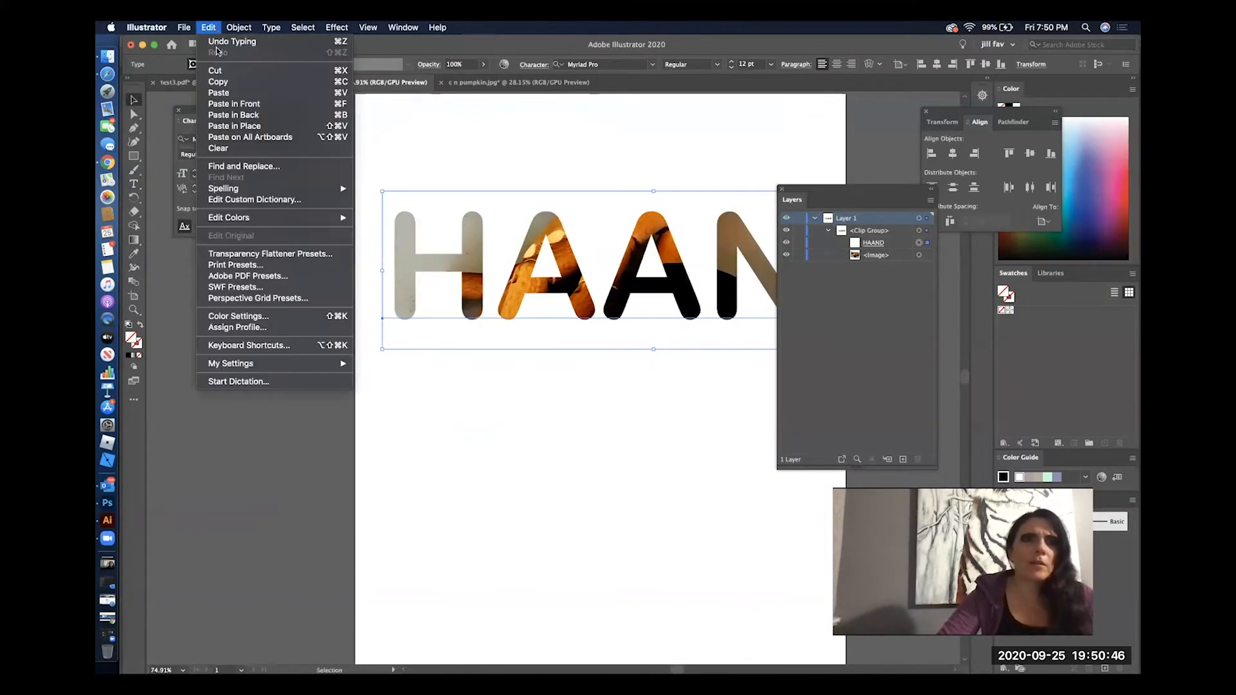
{"action": "mouse_move", "coordinate": [310, 192]}
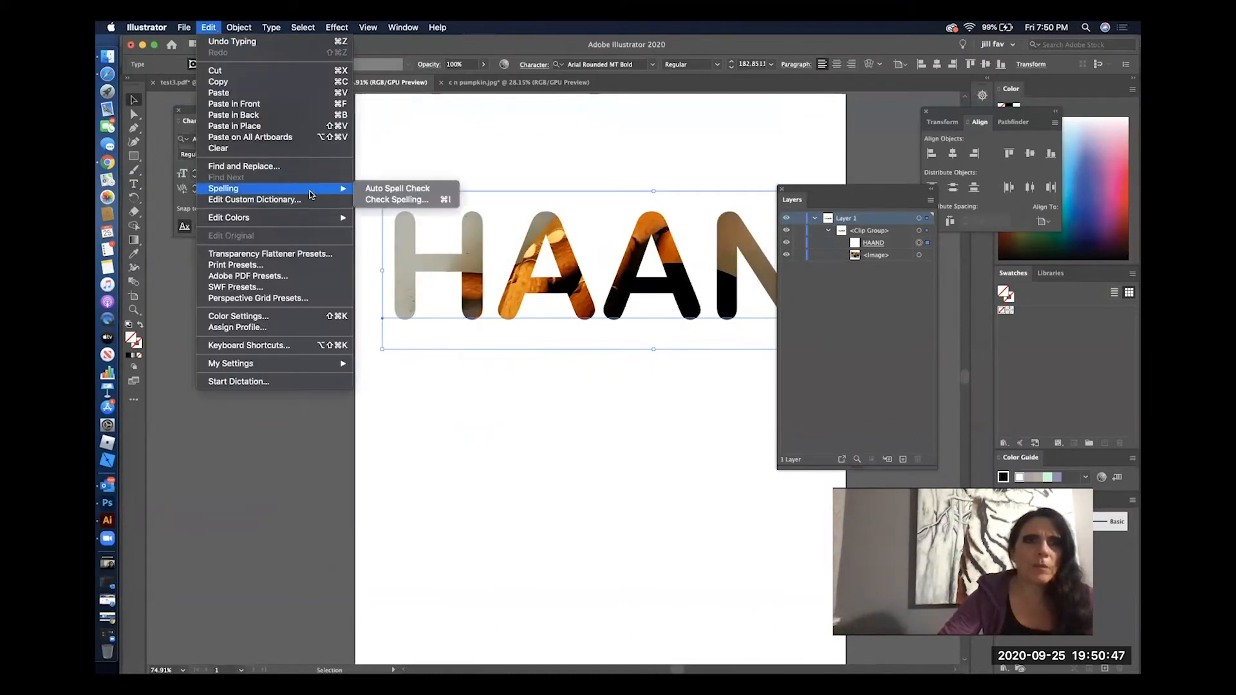
{"action": "left_click", "coordinate": [398, 201]}
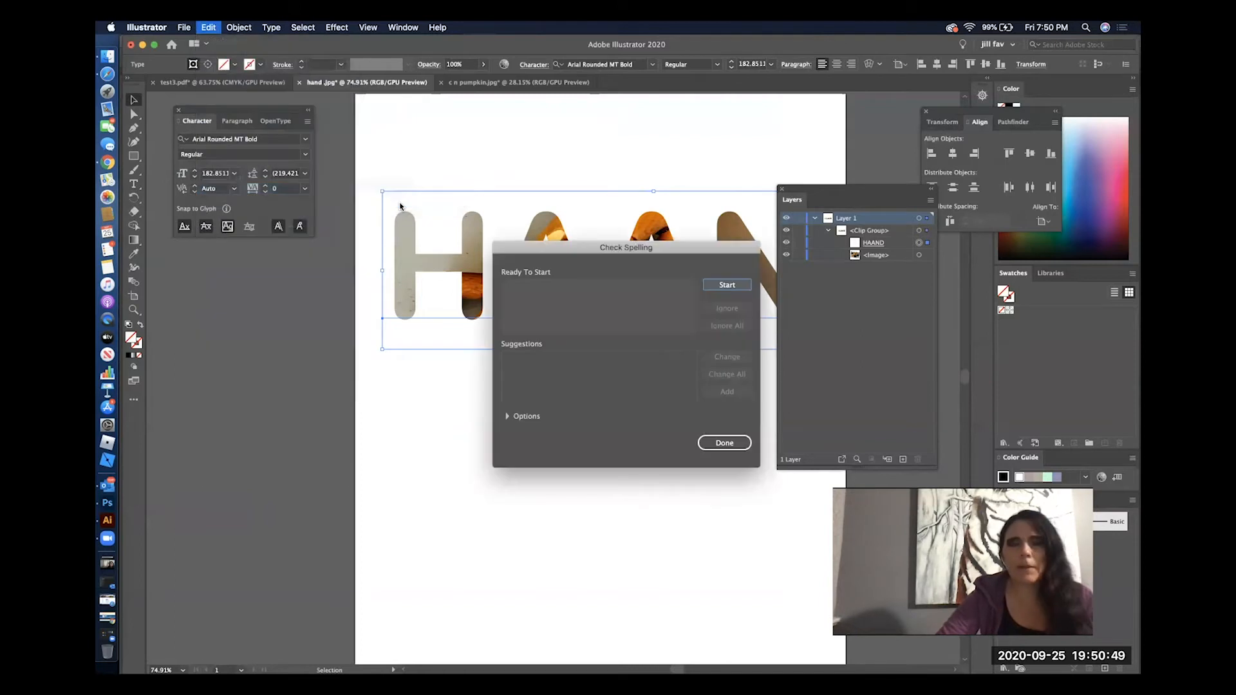
{"action": "left_click", "coordinate": [727, 285]}
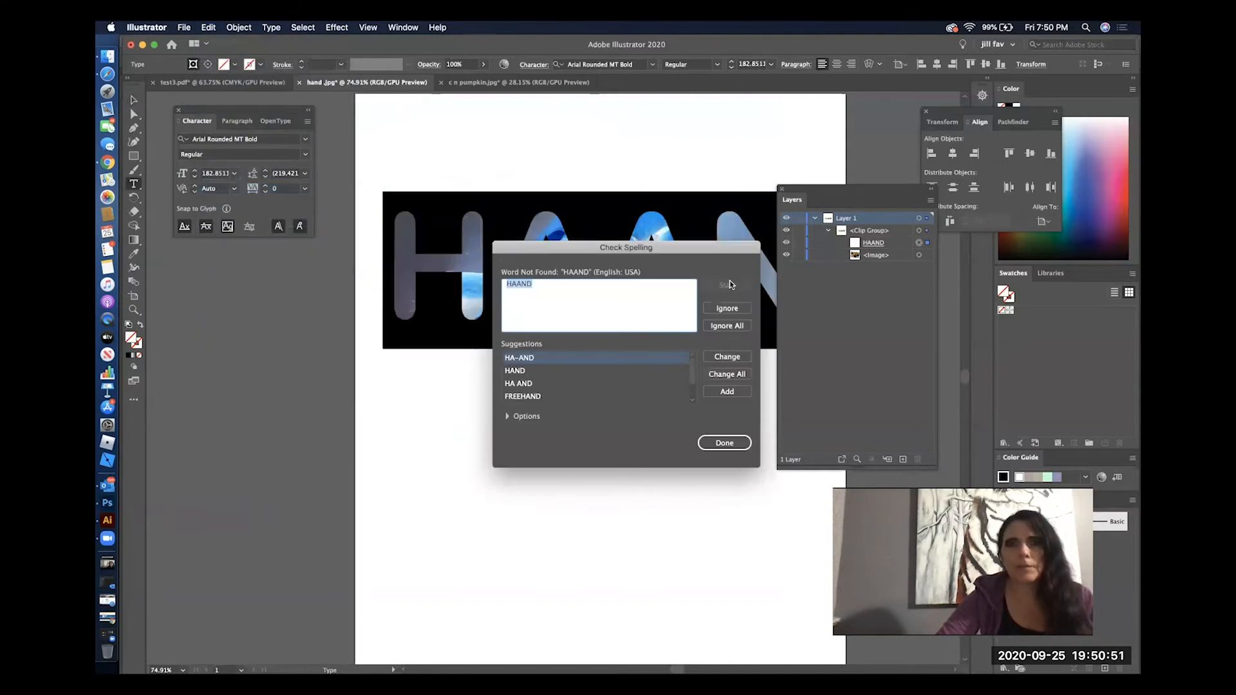
{"action": "left_click", "coordinate": [540, 370]}
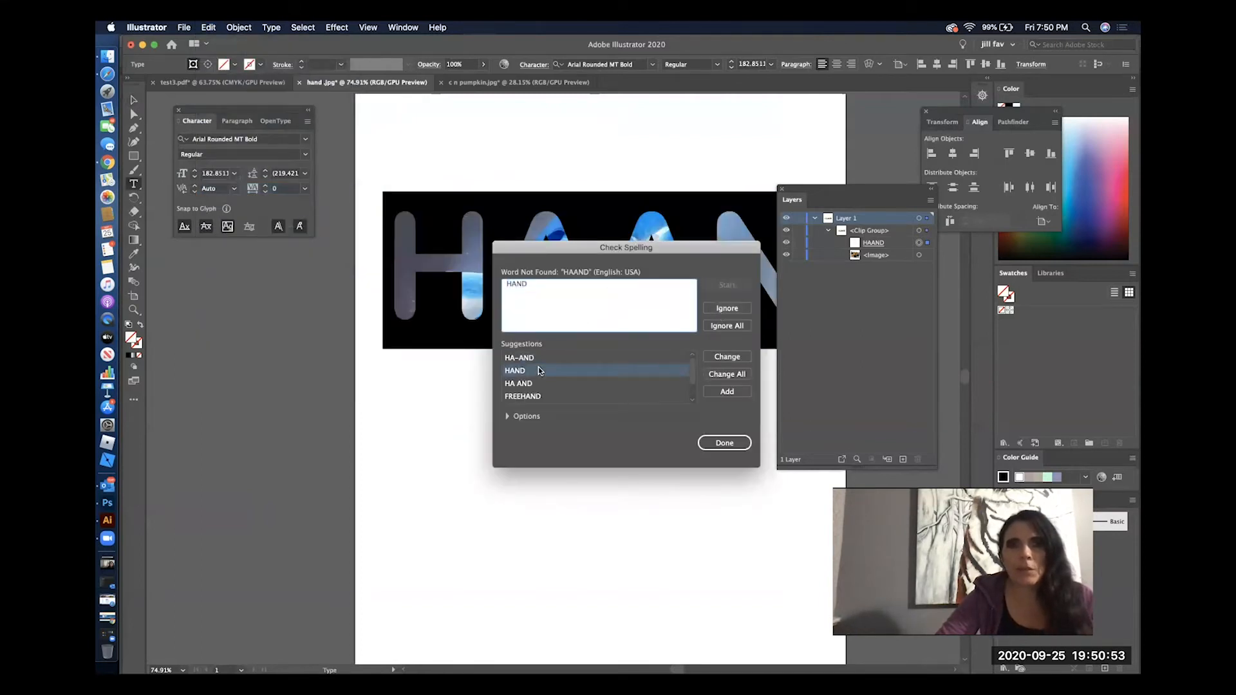
{"action": "left_click", "coordinate": [734, 365]}
{"action": "left_click", "coordinate": [734, 443]}
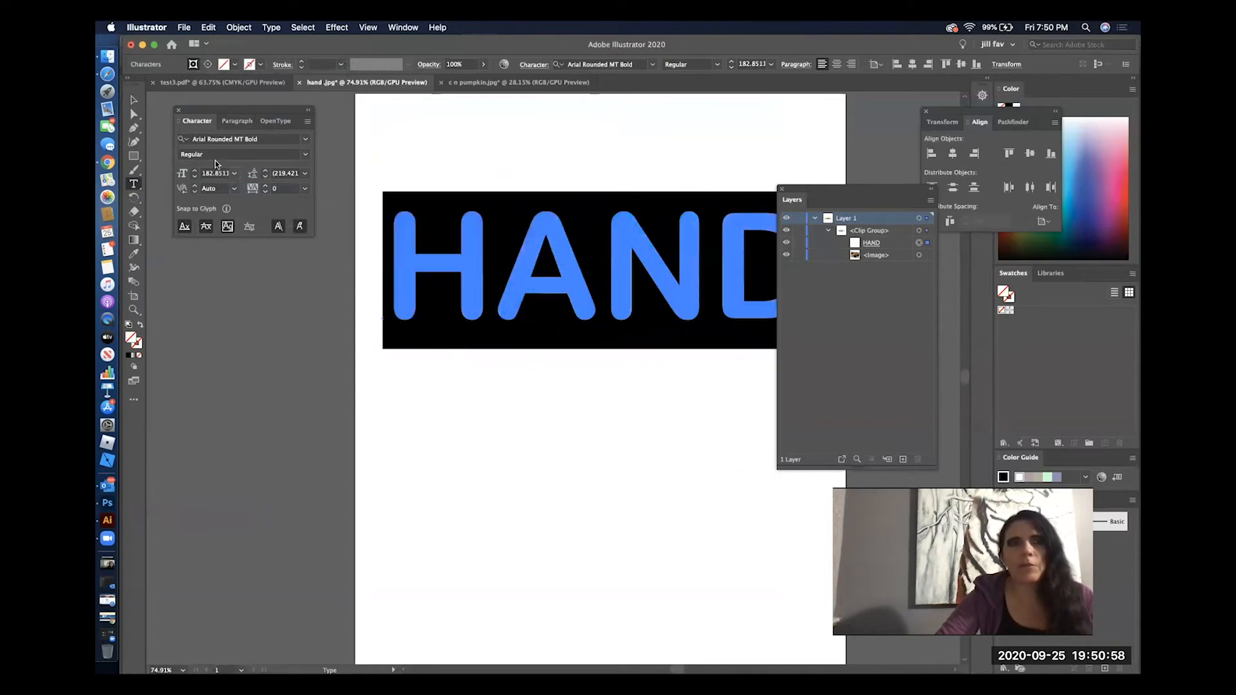
{"action": "left_click", "coordinate": [134, 100]}
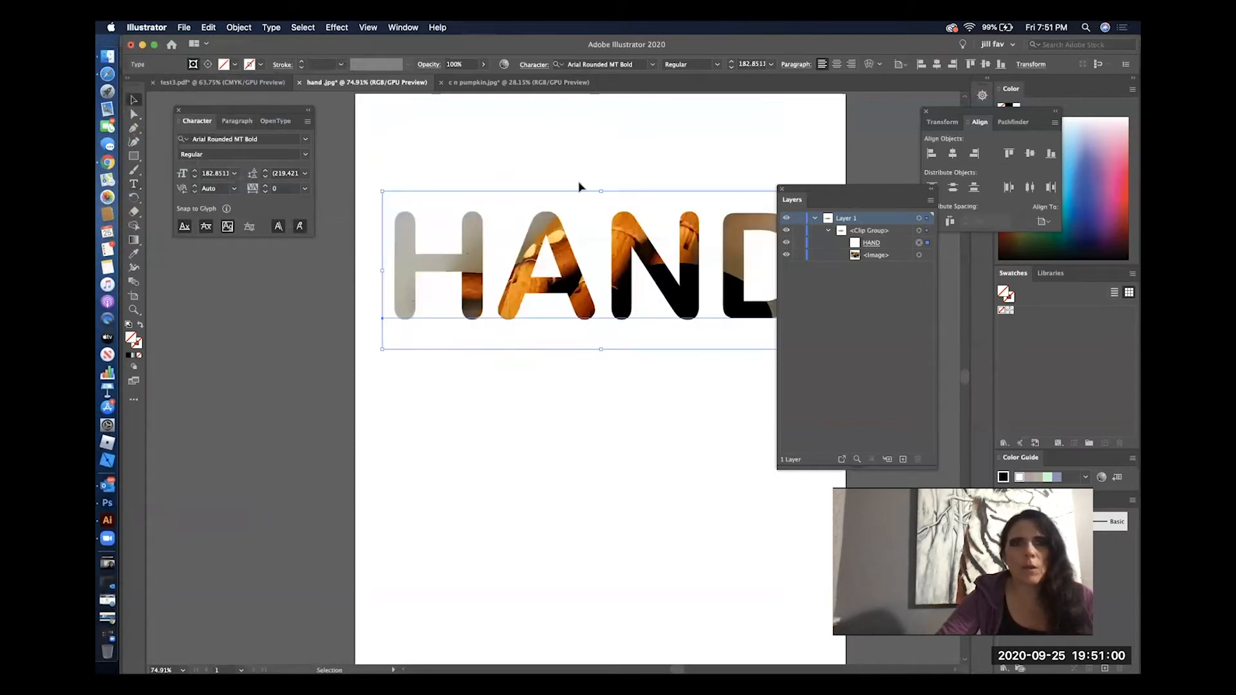
Try a drop shadow with a 39 pt X offset on only the image inside the clip group
{"action": "left_click", "coordinate": [898, 260]}
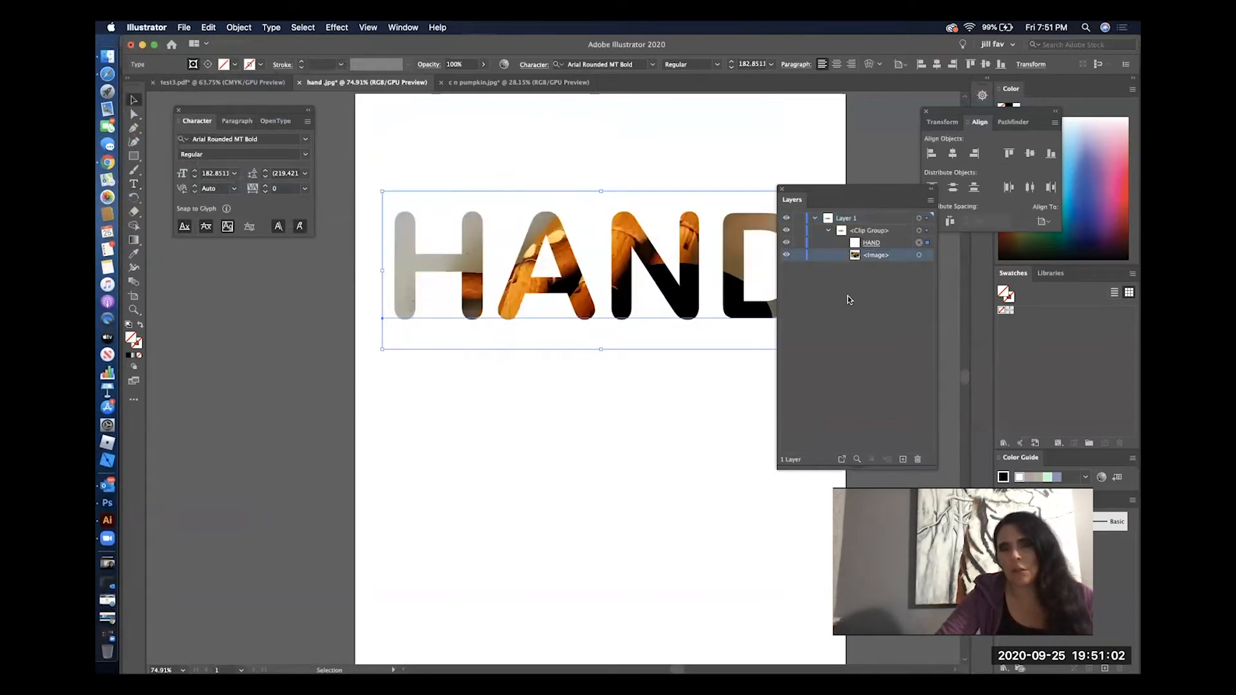
{"action": "left_click", "coordinate": [928, 256]}
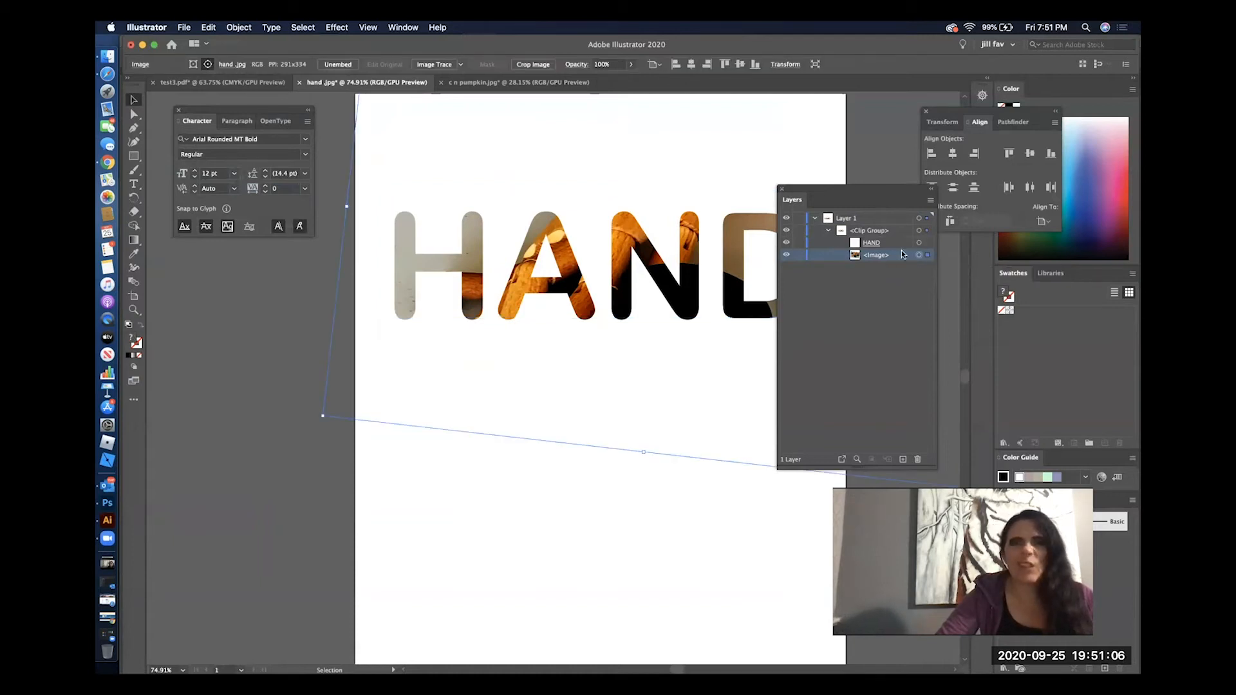
{"action": "left_click", "coordinate": [335, 27]}
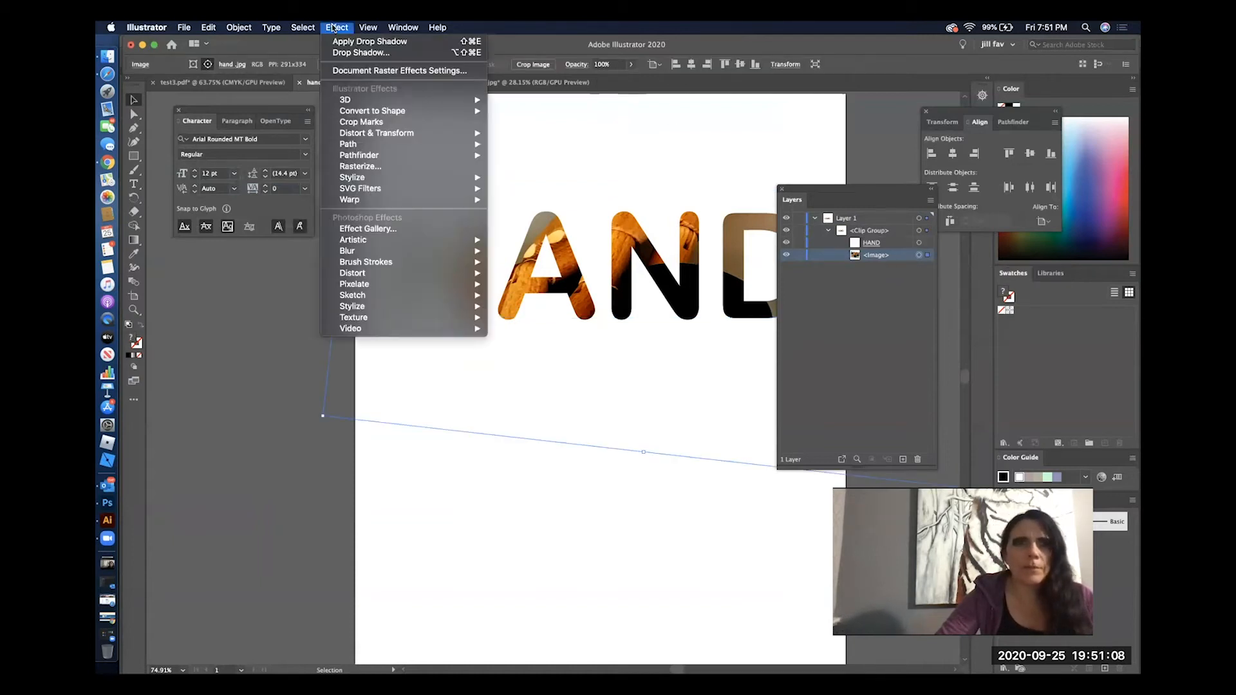
{"action": "mouse_move", "coordinate": [419, 178]}
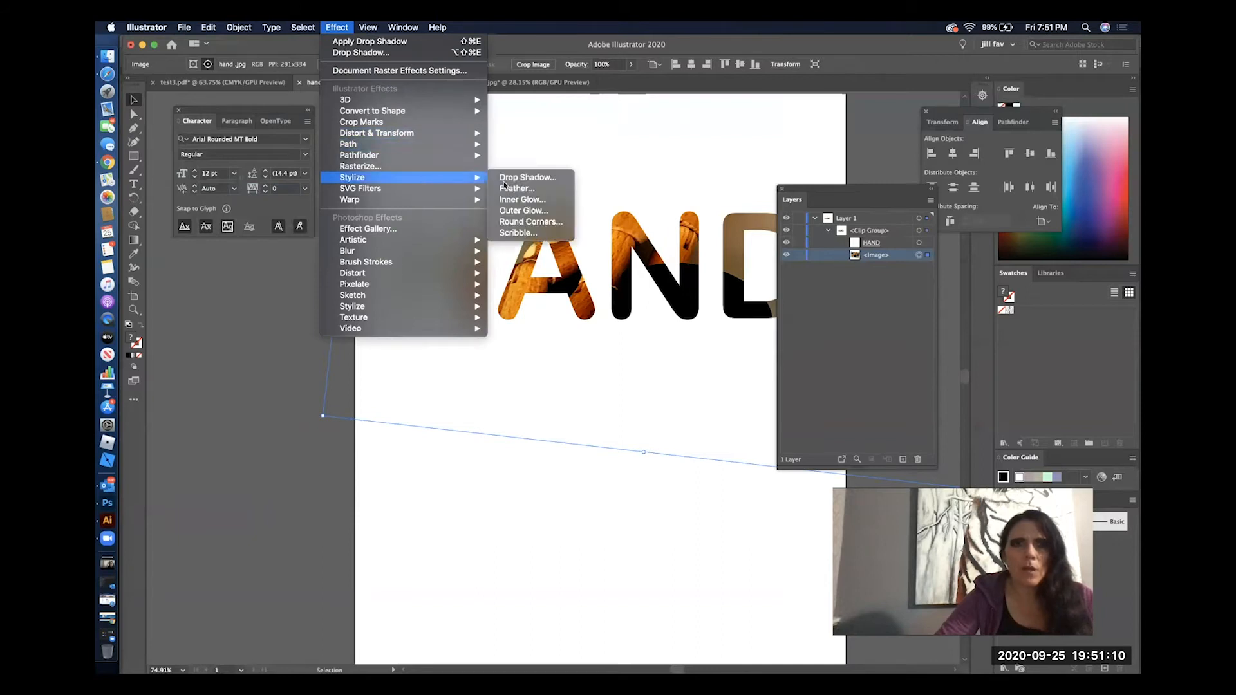
{"action": "left_click", "coordinate": [531, 178]}
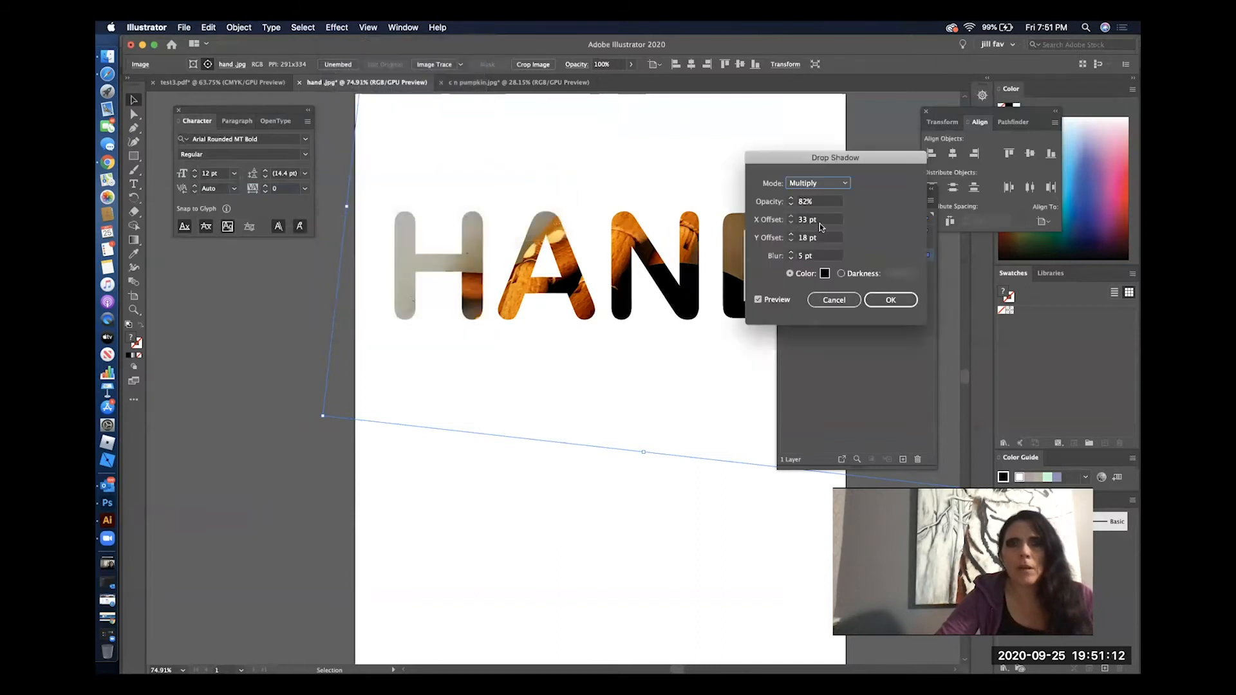
{"action": "left_click", "coordinate": [792, 216]}
{"action": "left_click", "coordinate": [792, 216]}
{"action": "left_click", "coordinate": [792, 215]}
{"action": "left_click", "coordinate": [791, 216]}
{"action": "left_click", "coordinate": [791, 217]}
{"action": "left_click", "coordinate": [791, 216]}
{"action": "left_click", "coordinate": [791, 223]}
{"action": "left_click", "coordinate": [791, 223]}
{"action": "left_click", "coordinate": [791, 223]}
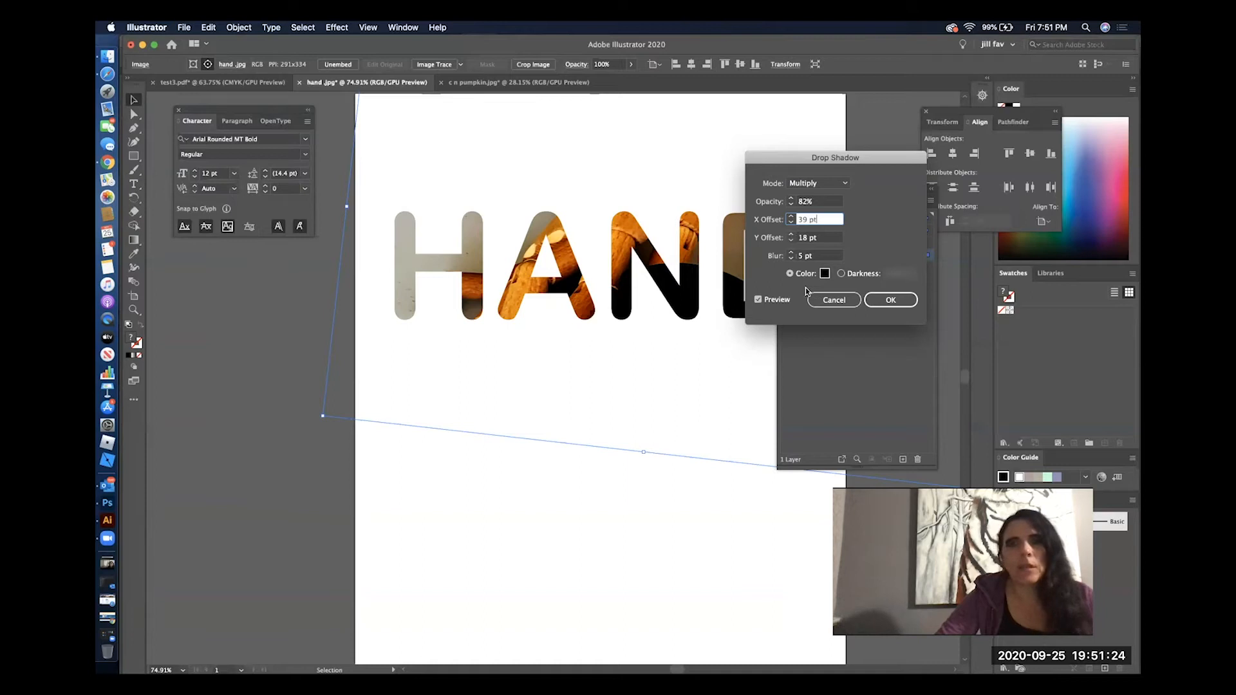
{"action": "left_click", "coordinate": [834, 300]}
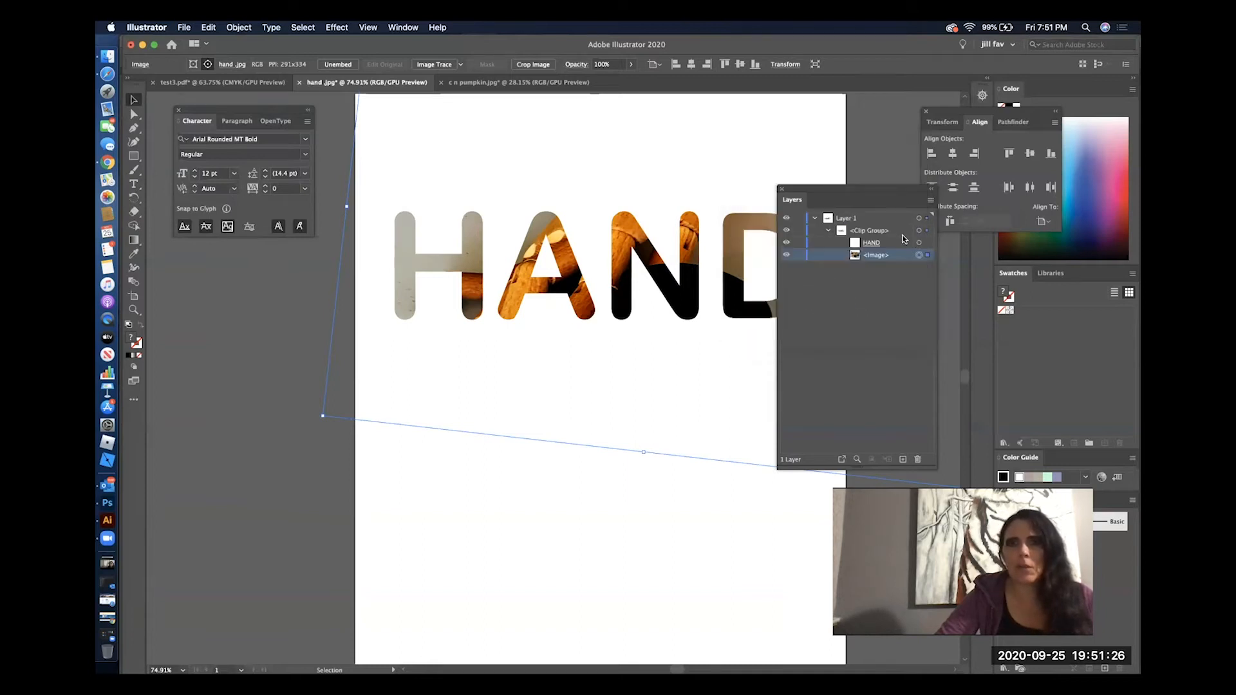
Try a drop shadow with a 46 pt X offset on only the HAND text inside the clip group
{"action": "left_click", "coordinate": [926, 243]}
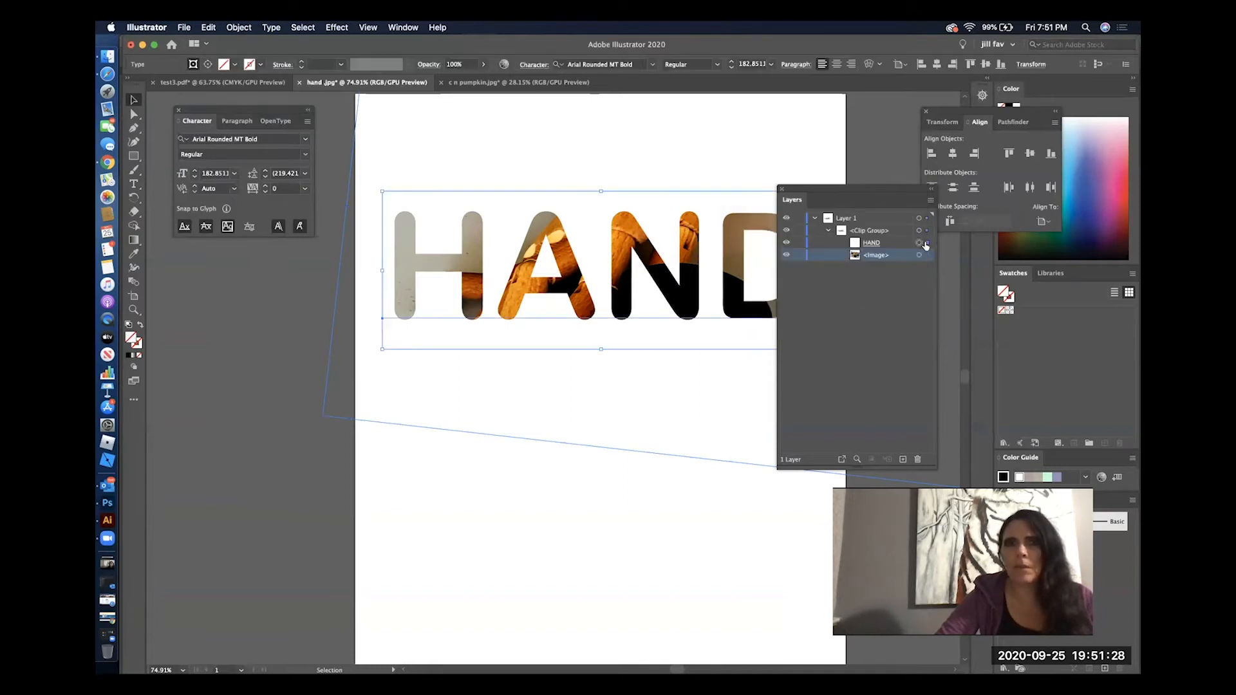
{"action": "left_click", "coordinate": [900, 245]}
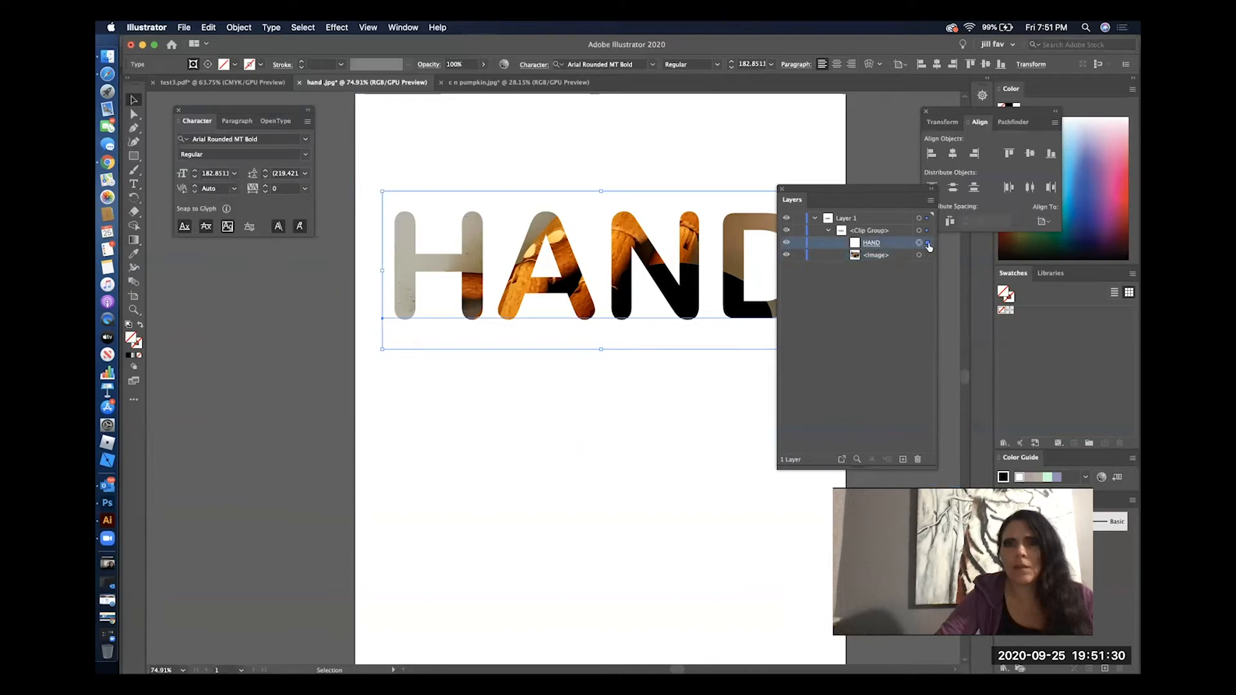
{"action": "left_click", "coordinate": [337, 27]}
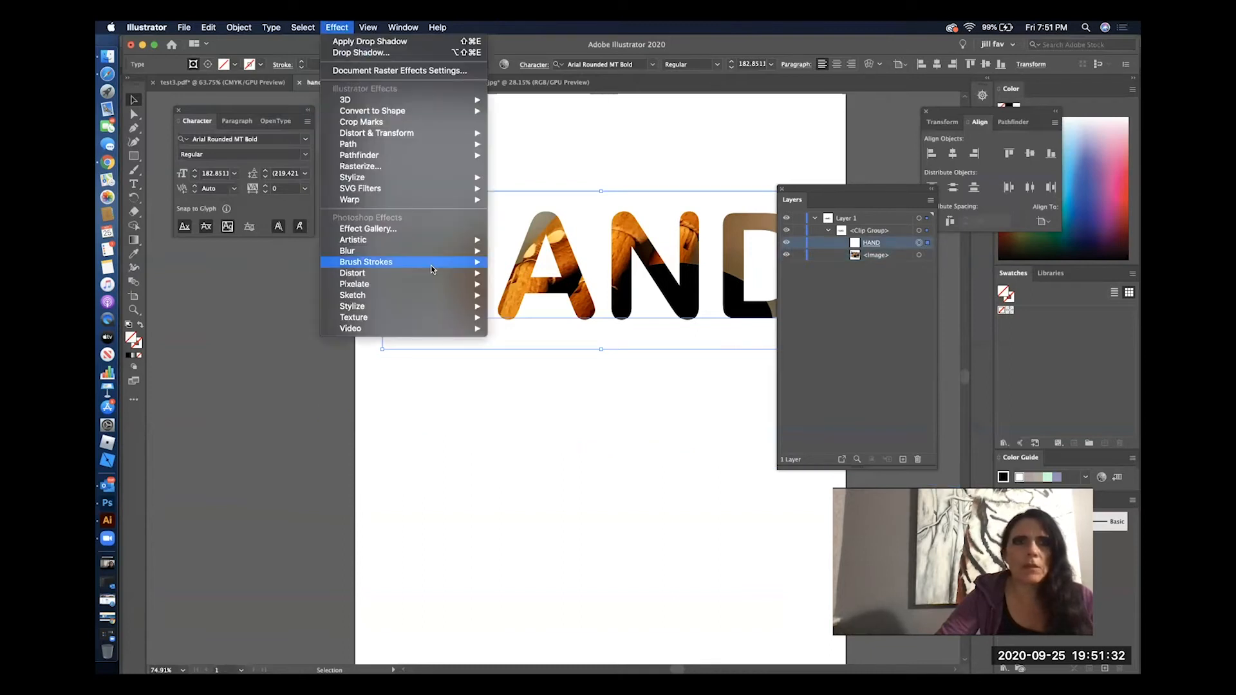
{"action": "mouse_move", "coordinate": [437, 177]}
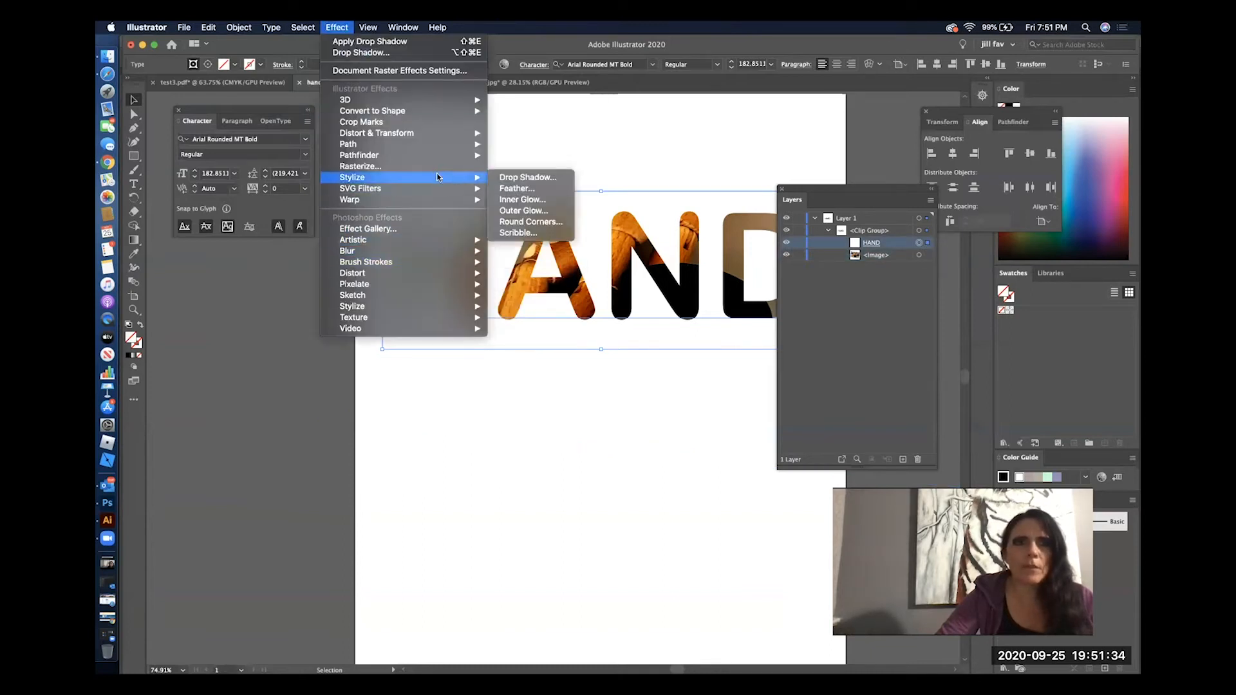
{"action": "left_click", "coordinate": [547, 174]}
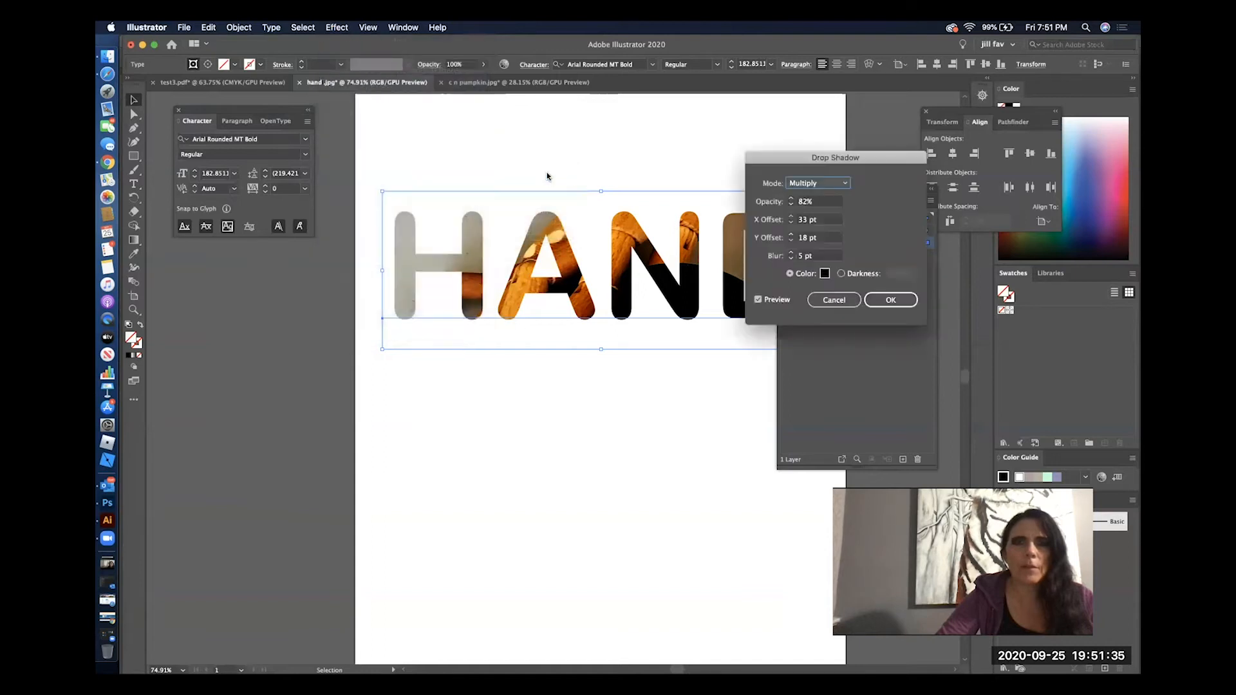
{"action": "left_click", "coordinate": [791, 217]}
{"action": "left_click", "coordinate": [791, 217]}
{"action": "left_click", "coordinate": [792, 217]}
{"action": "left_click", "coordinate": [792, 217]}
{"action": "left_click", "coordinate": [791, 217]}
{"action": "left_click", "coordinate": [791, 217]}
{"action": "left_click", "coordinate": [791, 217]}
{"action": "left_click", "coordinate": [792, 217]}
{"action": "left_click", "coordinate": [791, 217]}
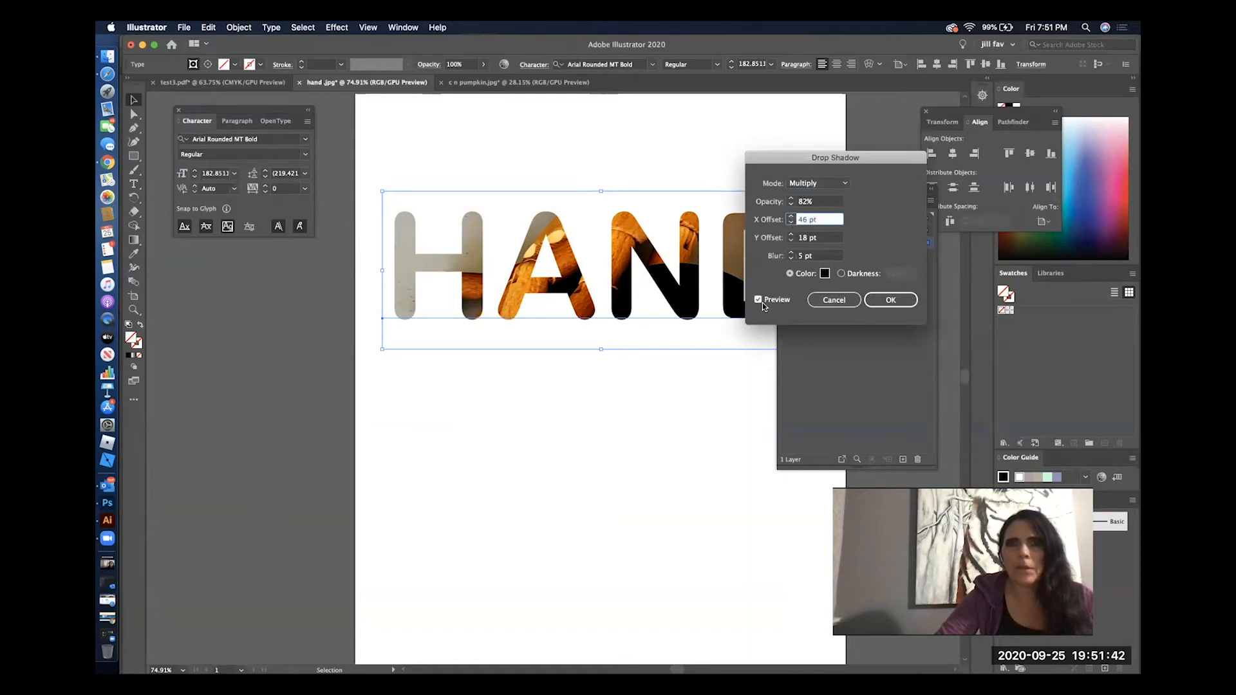
{"action": "left_click", "coordinate": [843, 306]}
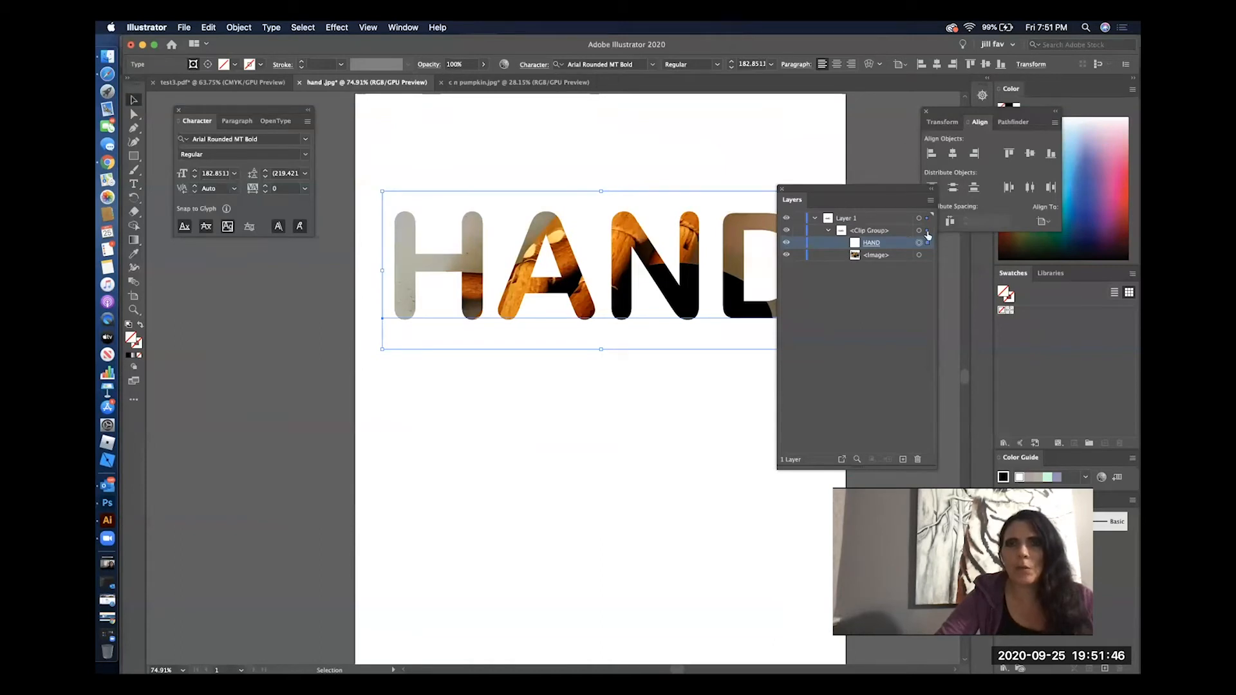
Apply a drop shadow to the whole clip group: Multiply, 82% opacity, 33 pt X offset, 18 pt Y offset, 5 pt blur
{"action": "left_click", "coordinate": [927, 231]}
{"action": "left_click", "coordinate": [894, 233]}
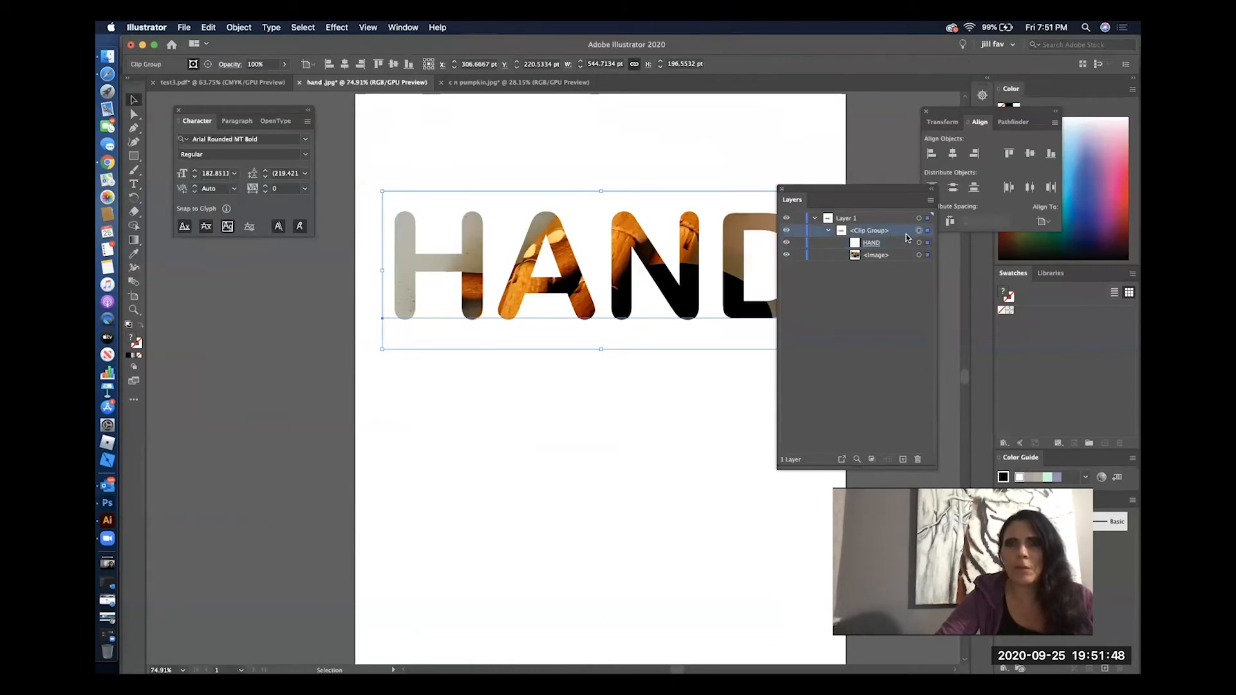
{"action": "double_click", "coordinate": [905, 233]}
{"action": "left_click", "coordinate": [664, 379]}
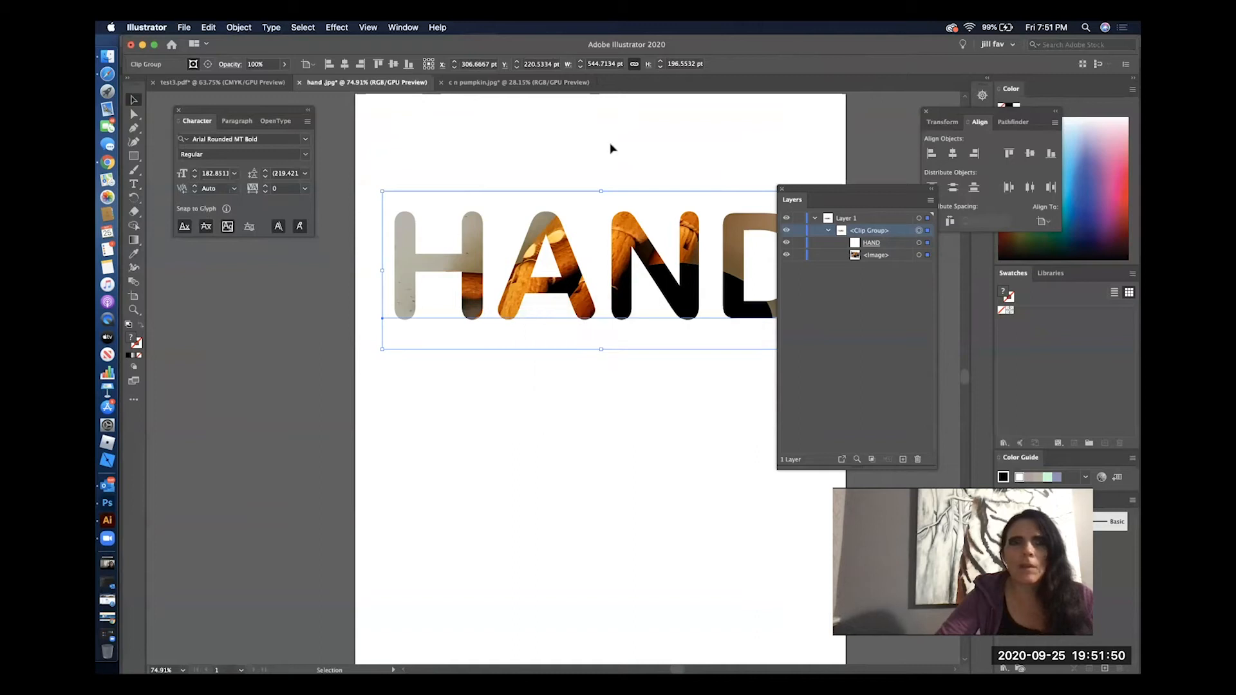
{"action": "left_click", "coordinate": [345, 28]}
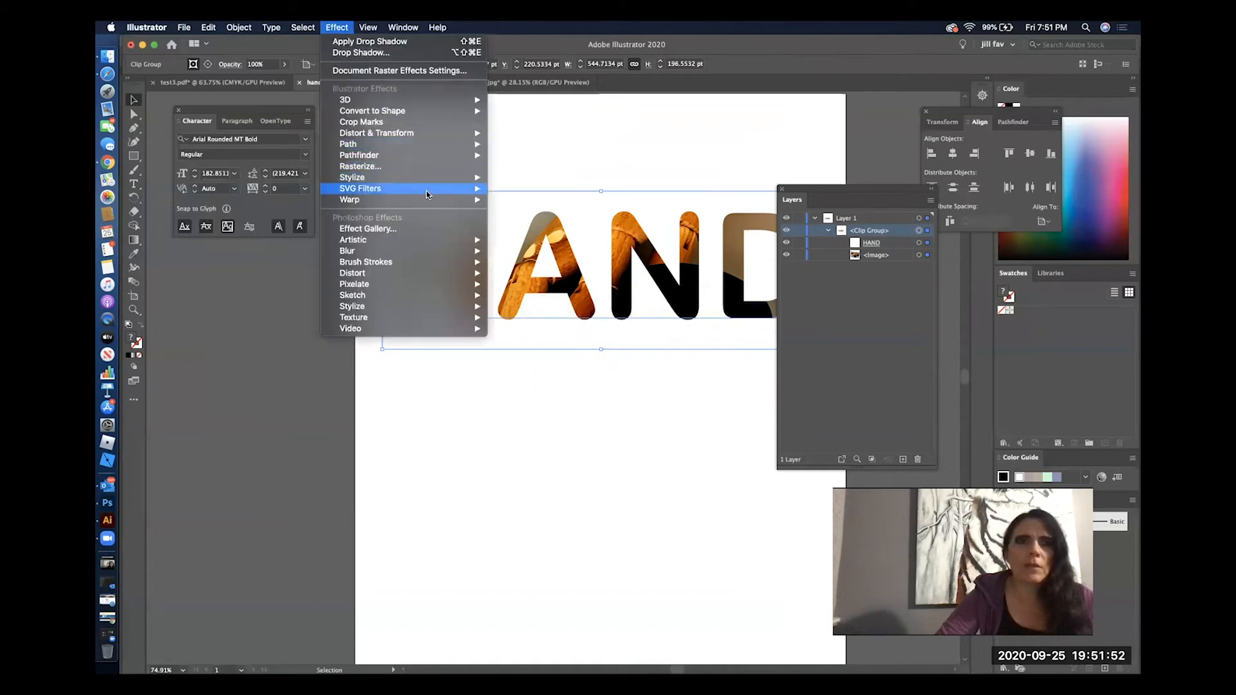
{"action": "mouse_move", "coordinate": [430, 183]}
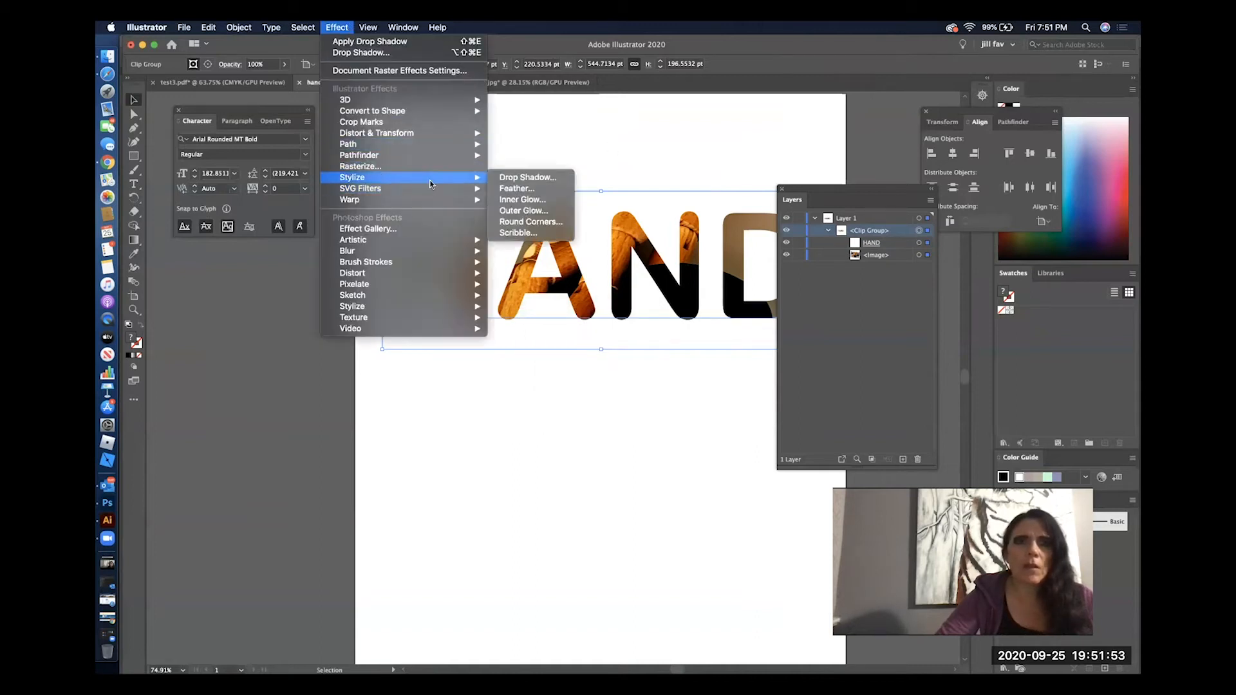
{"action": "left_click", "coordinate": [554, 178]}
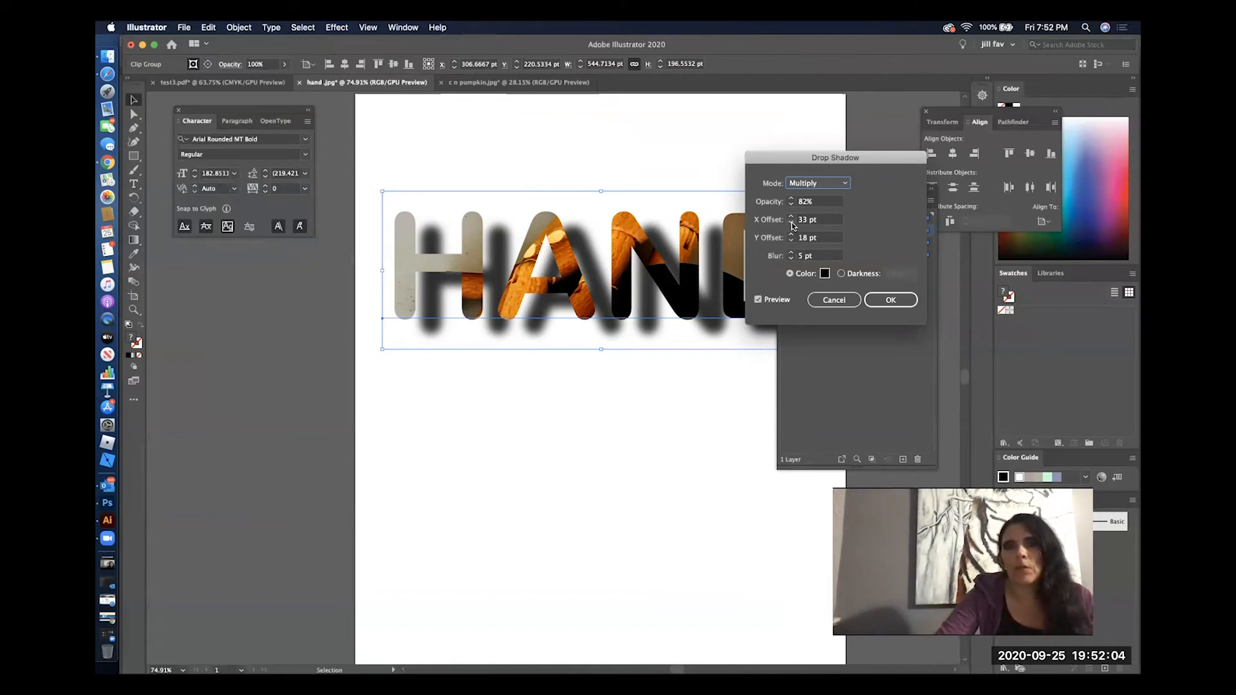
{"action": "left_click", "coordinate": [891, 300]}
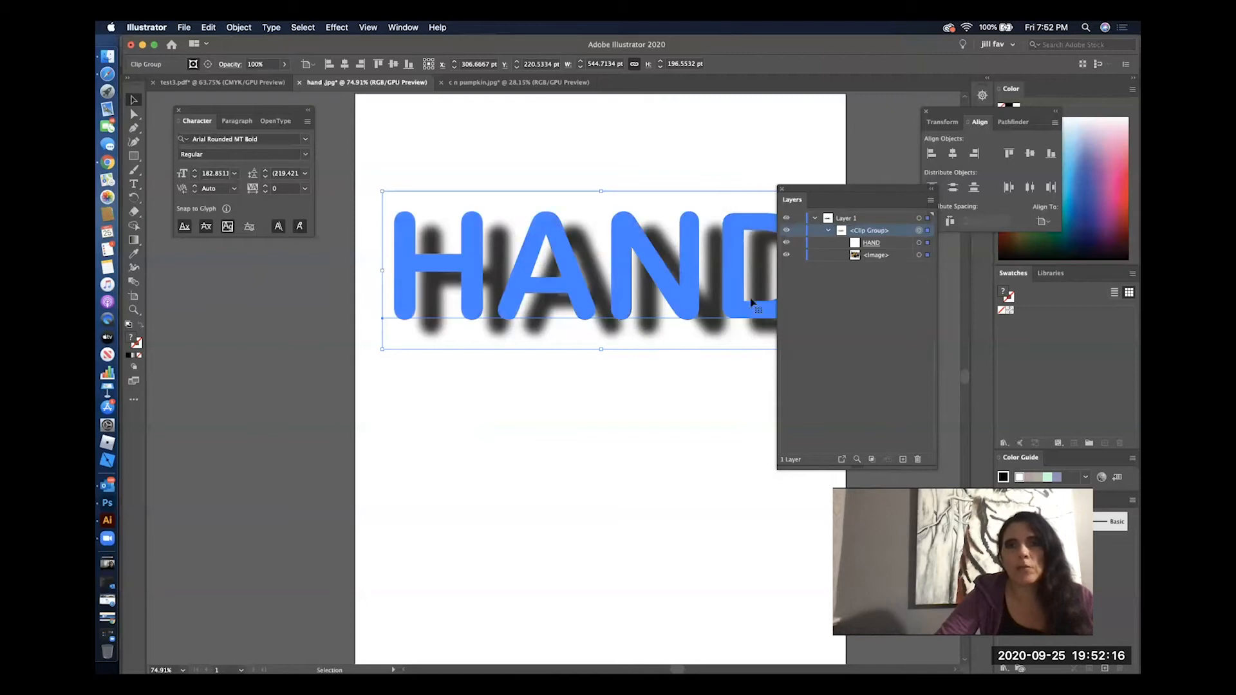
{"action": "left_click", "coordinate": [605, 466]}
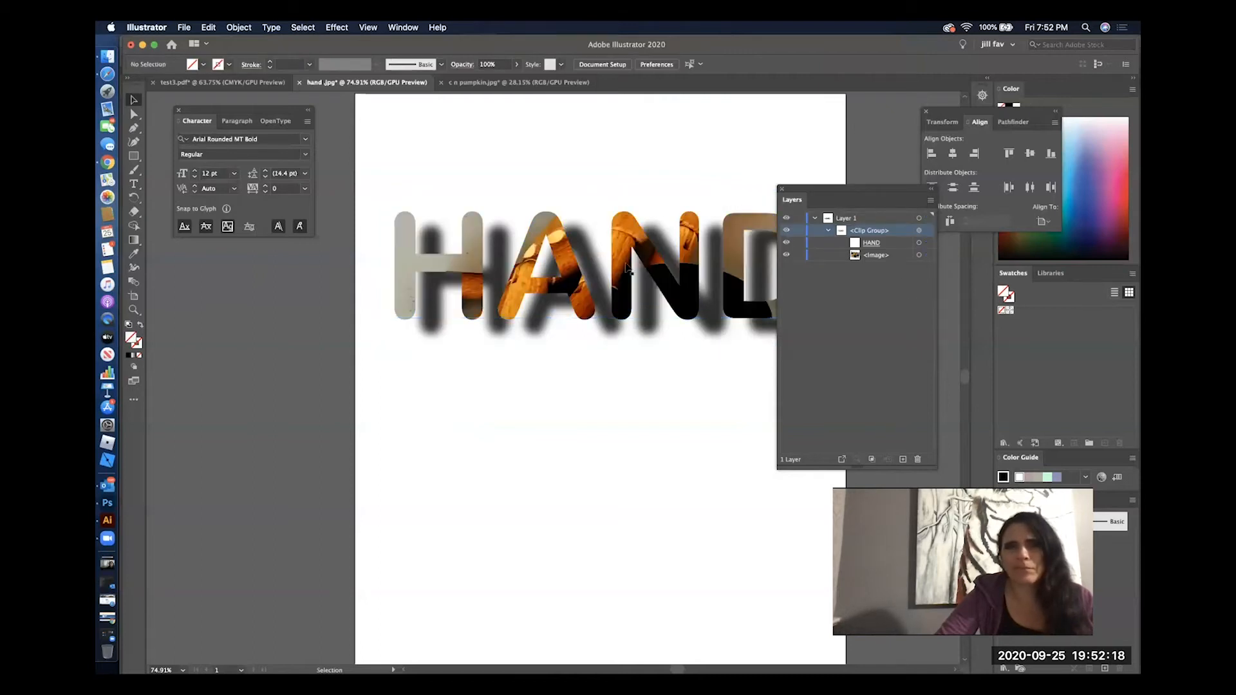
In the pumpkin document, delete the placeholder text block and move the photo up and left over the artboard
{"action": "left_click", "coordinate": [135, 158]}
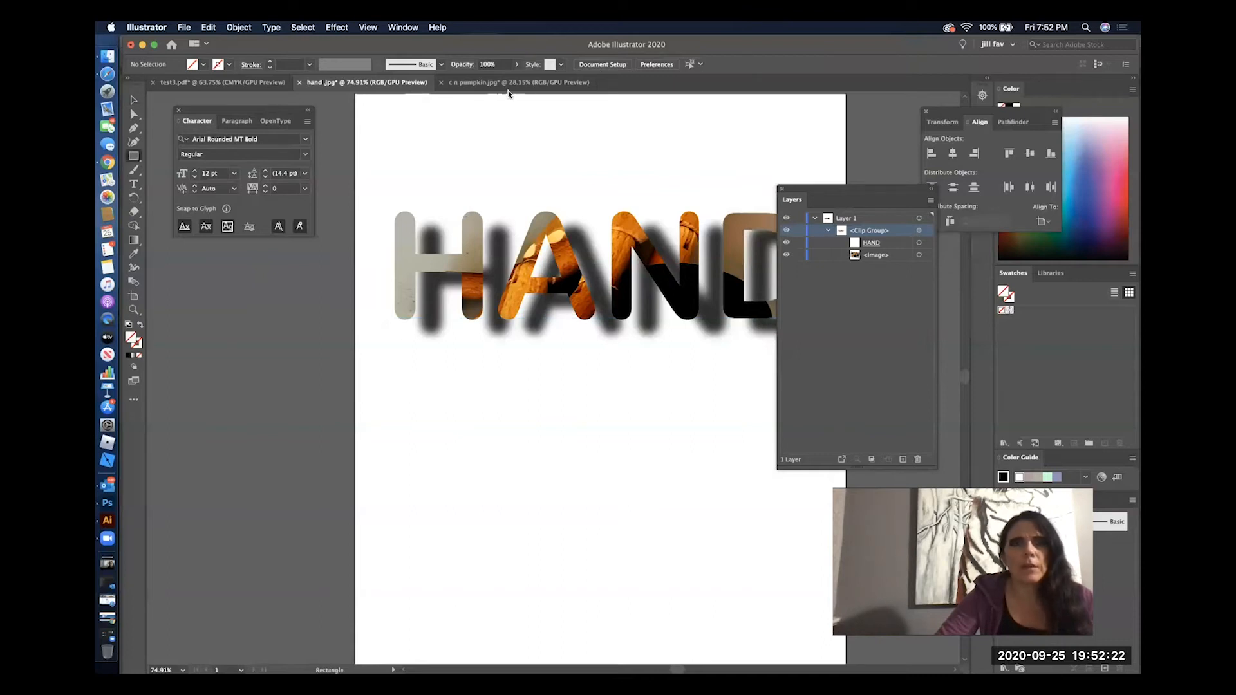
{"action": "left_click", "coordinate": [488, 83]}
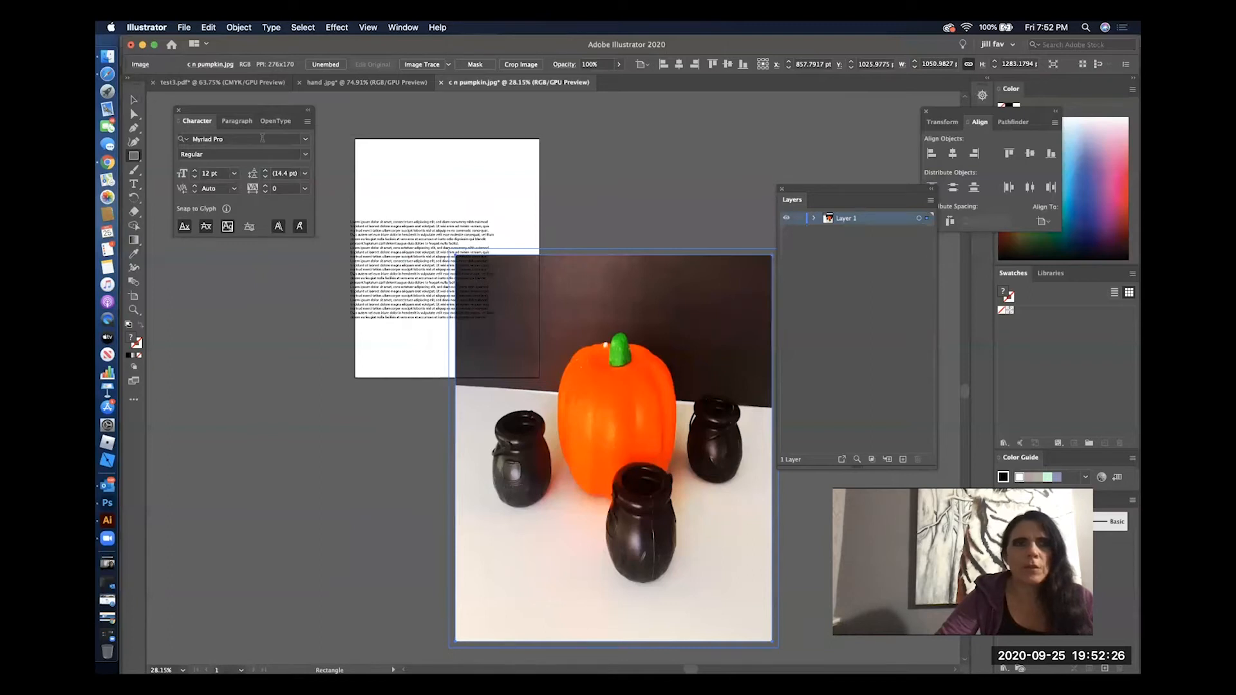
{"action": "left_click", "coordinate": [134, 101]}
{"action": "left_click", "coordinate": [377, 268]}
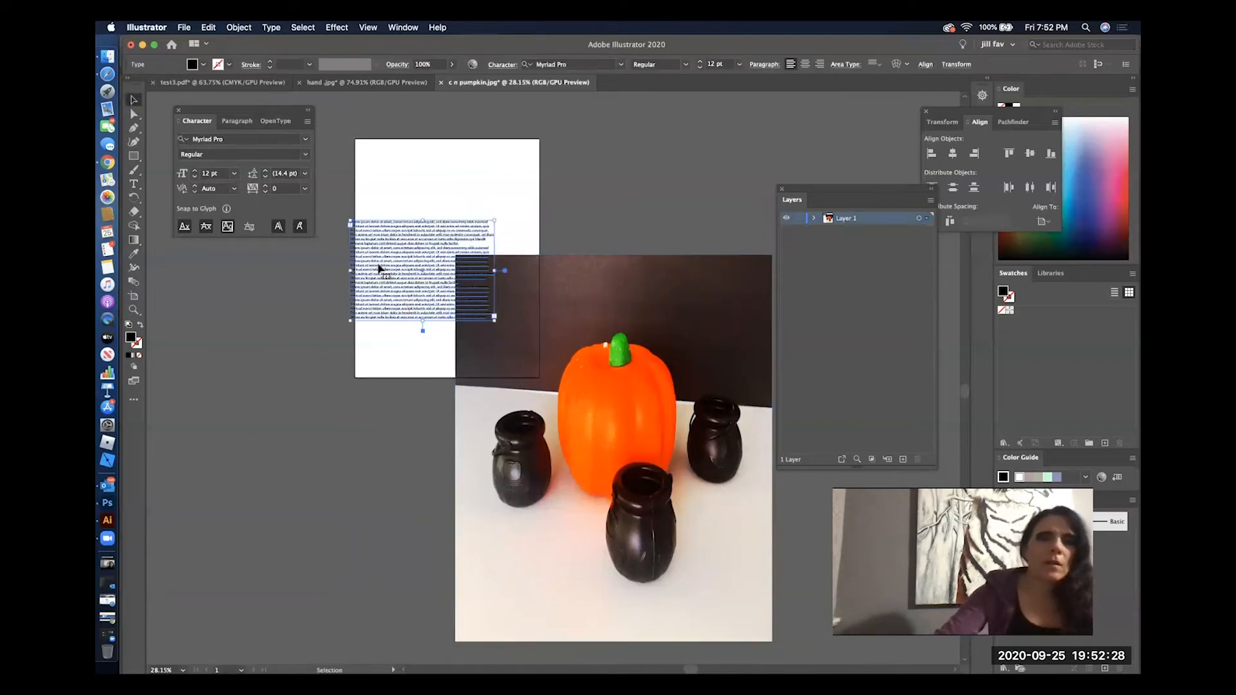
{"action": "key", "text": "Delete"}
{"action": "left_click_drag", "start_coordinate": [608, 418], "coordinate": [480, 294]}
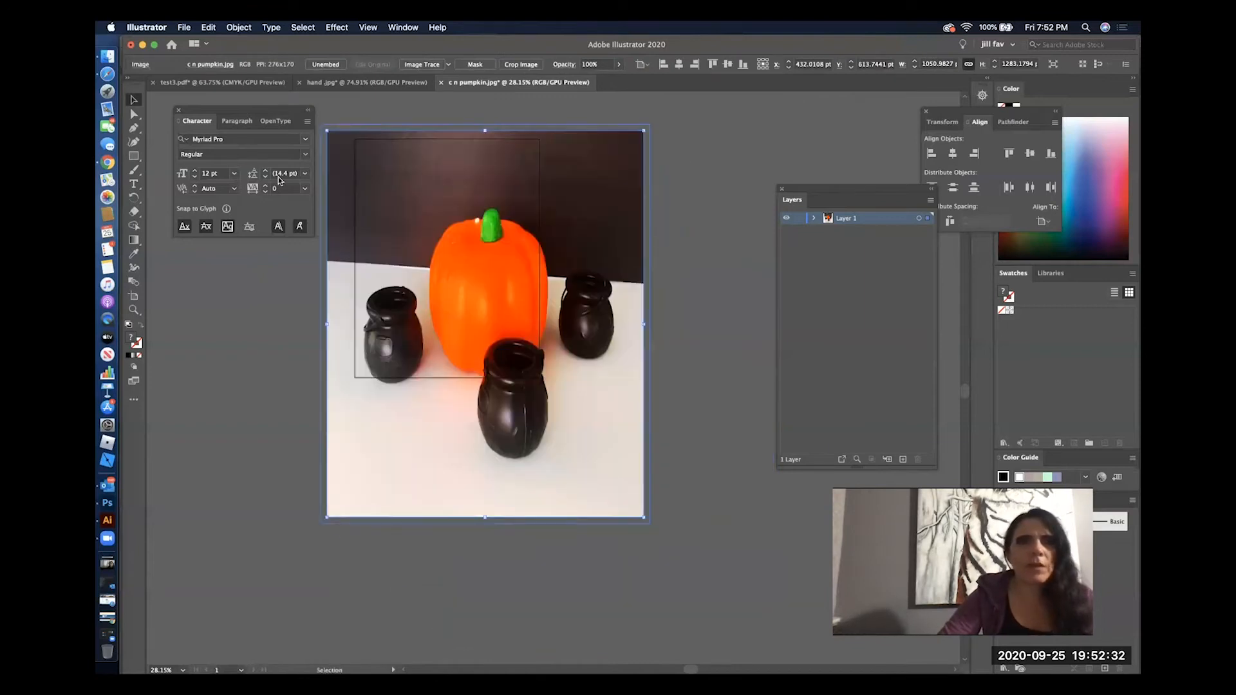
Draw a large five-pointed star with the Star tool and position it over the pumpkin in the photo
{"action": "left_click", "coordinate": [134, 156]}
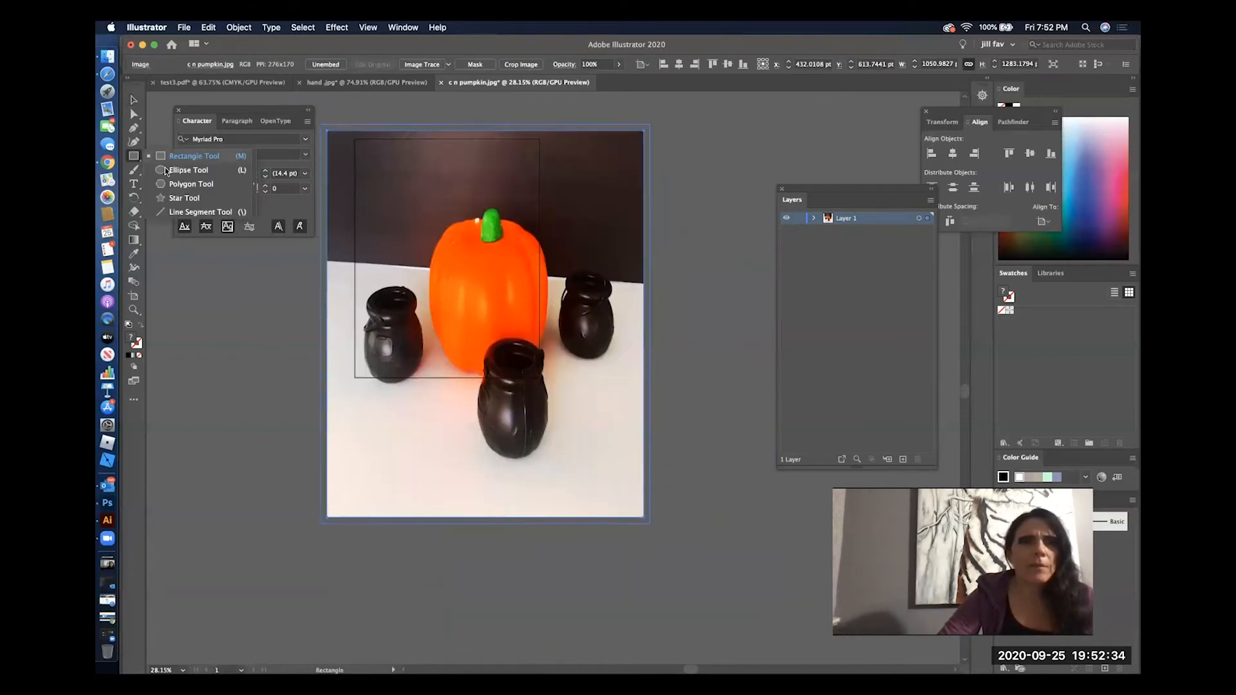
{"action": "left_click", "coordinate": [187, 198]}
{"action": "left_click_drag", "start_coordinate": [396, 216], "coordinate": [502, 303]}
{"action": "left_click", "coordinate": [134, 100]}
{"action": "left_click_drag", "start_coordinate": [438, 233], "coordinate": [506, 319]}
Select the star and the pumpkin photo together and make a clipping mask from them
{"action": "key", "text": "super+a"}
{"action": "left_click", "coordinate": [477, 283]}
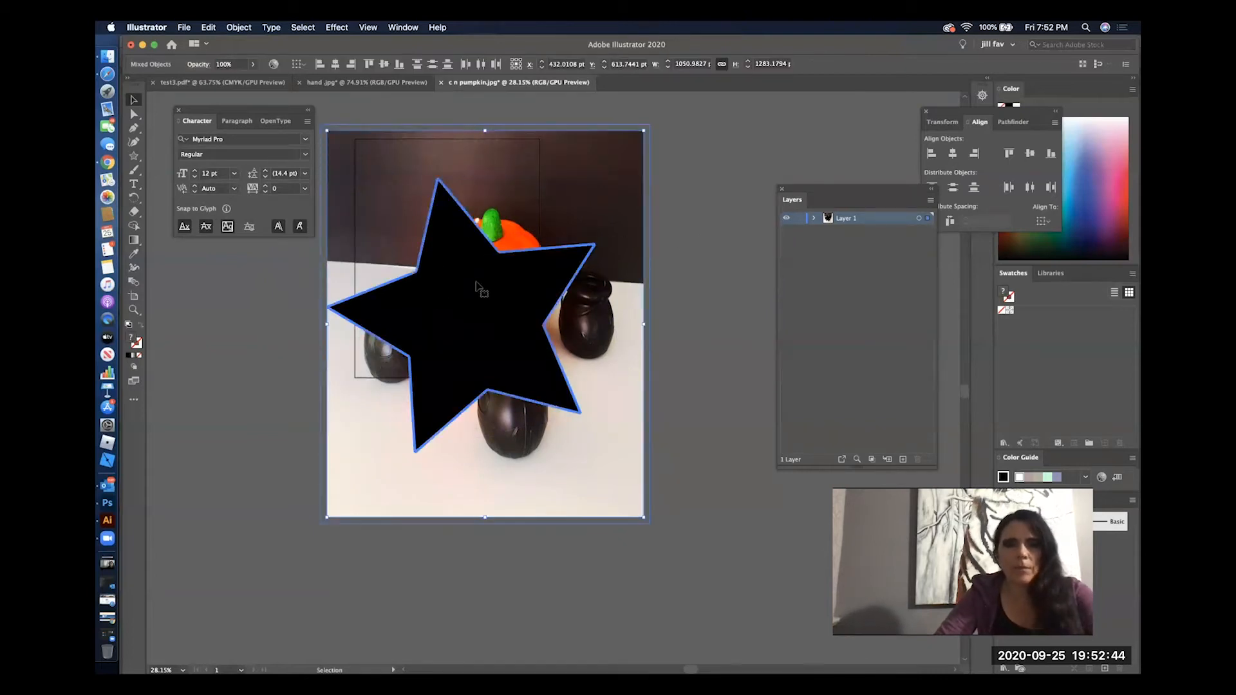
{"action": "right_click", "coordinate": [476, 285]}
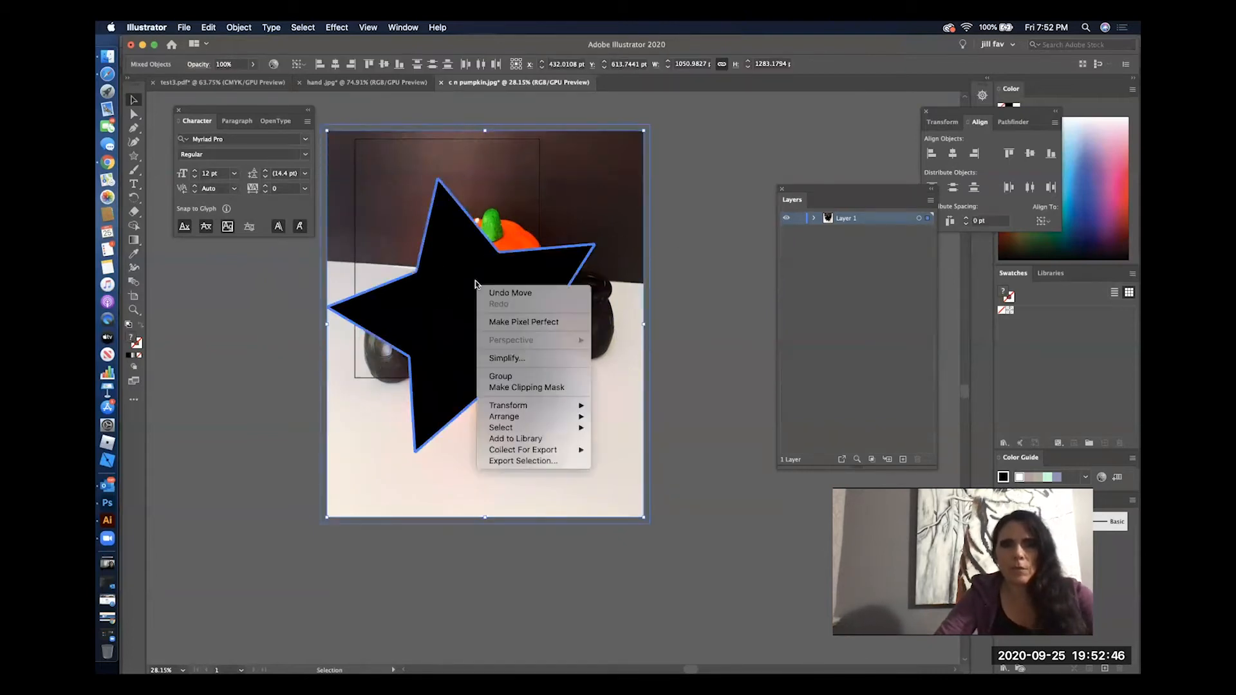
{"action": "left_click", "coordinate": [552, 387]}
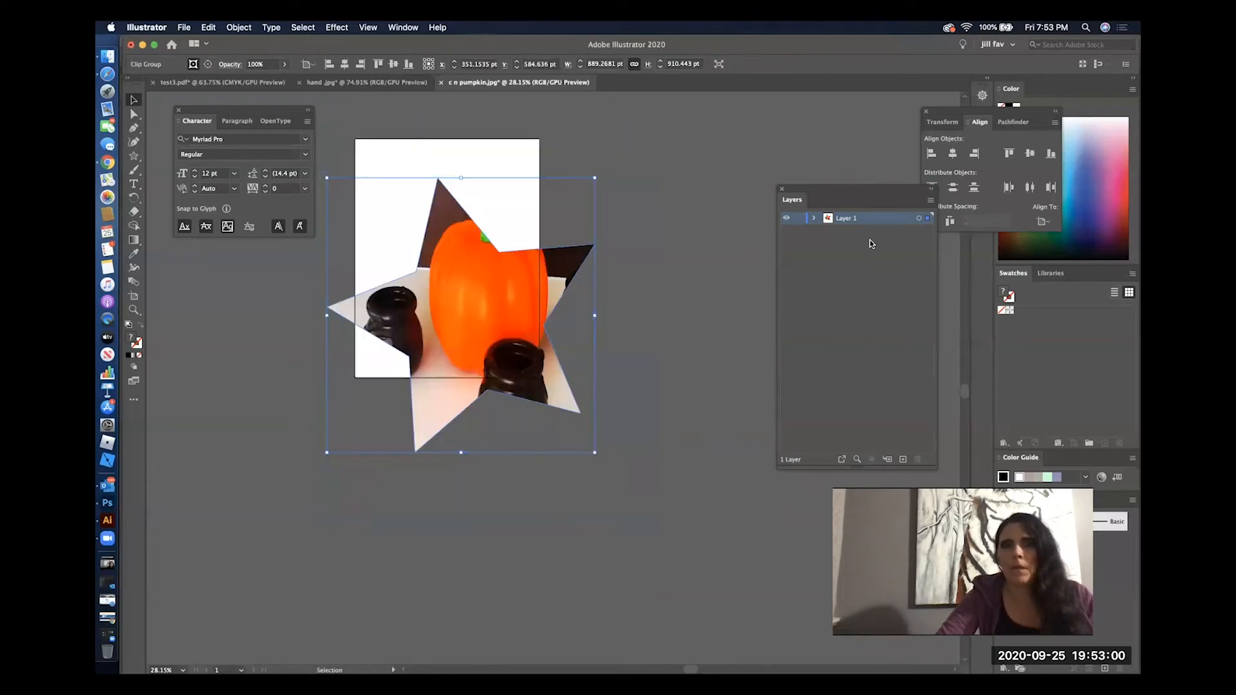
Target only the image inside the clip group and shift the pumpkin photo within the star, then deselect it
{"action": "left_click", "coordinate": [815, 218]}
{"action": "left_click", "coordinate": [828, 230]}
{"action": "left_click", "coordinate": [928, 256]}
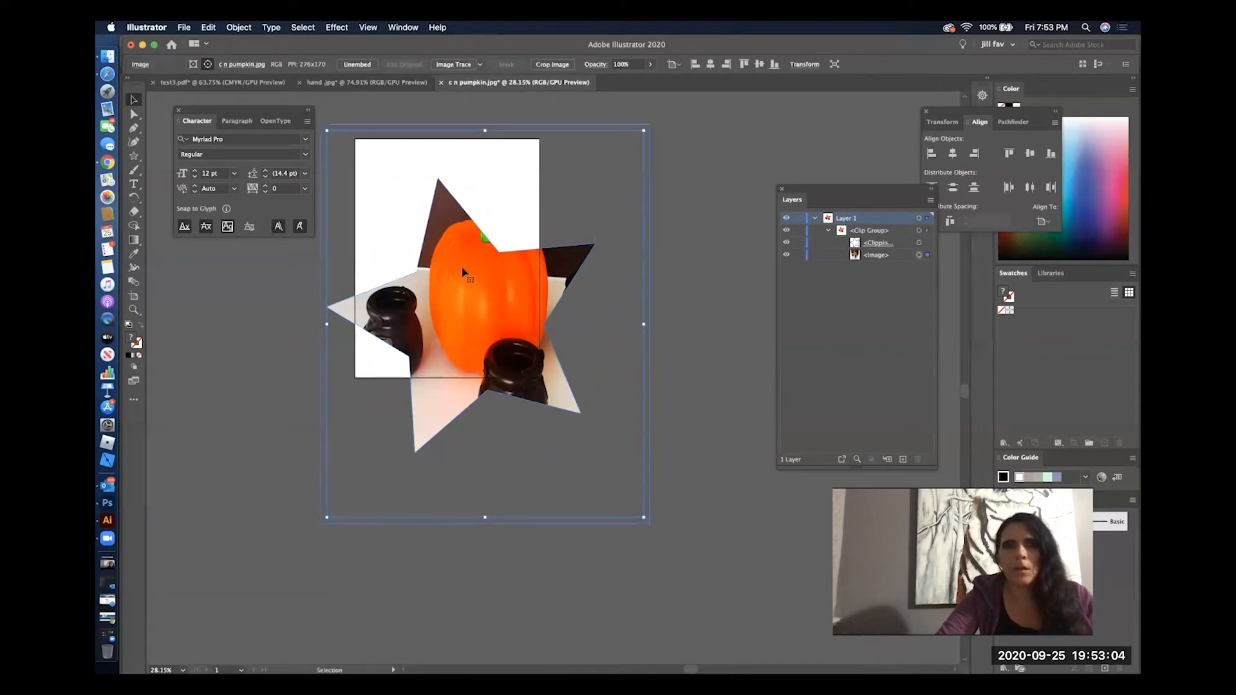
{"action": "mouse_move", "coordinate": [481, 292]}
{"action": "left_mouse_down"}
{"action": "mouse_move", "coordinate": [457, 335]}
{"action": "mouse_move", "coordinate": [492, 294]}
{"action": "mouse_move", "coordinate": [480, 300]}
{"action": "left_mouse_up"}
{"action": "left_click", "coordinate": [659, 278]}
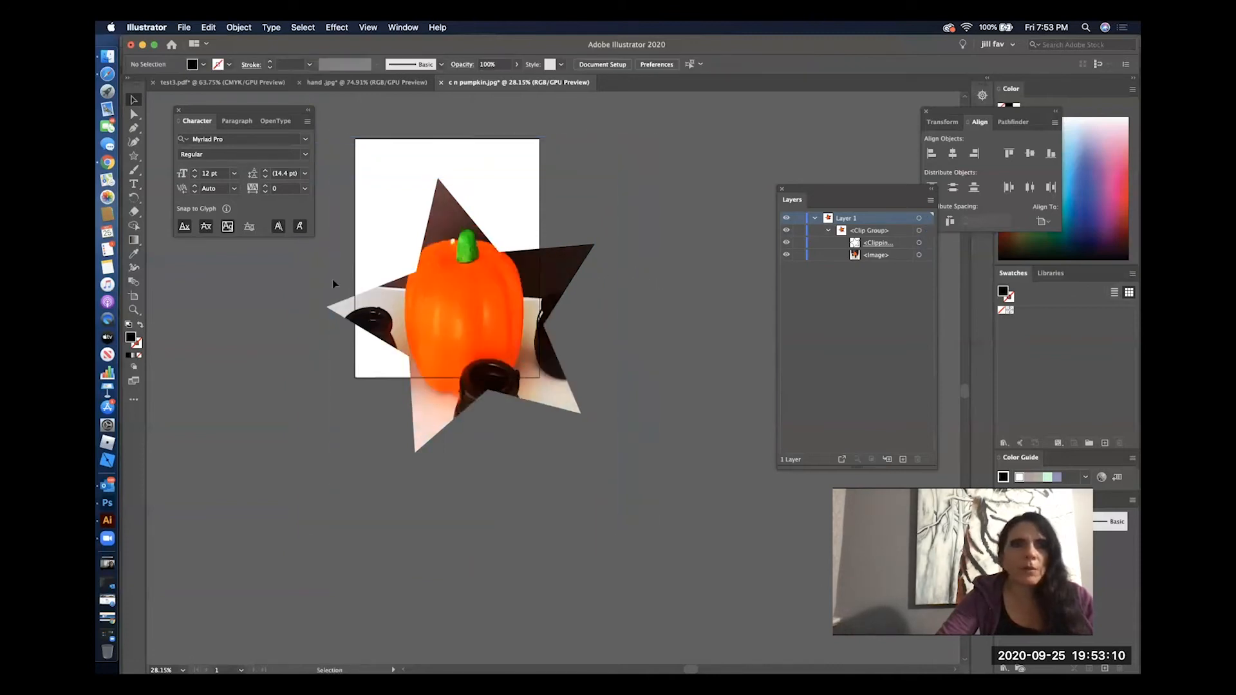
Switch to Photoshop, bring up IMG_4613.jpeg and shift the Layer 0 frog photo slightly down and left inside the red circle
{"action": "left_click", "coordinate": [109, 504]}
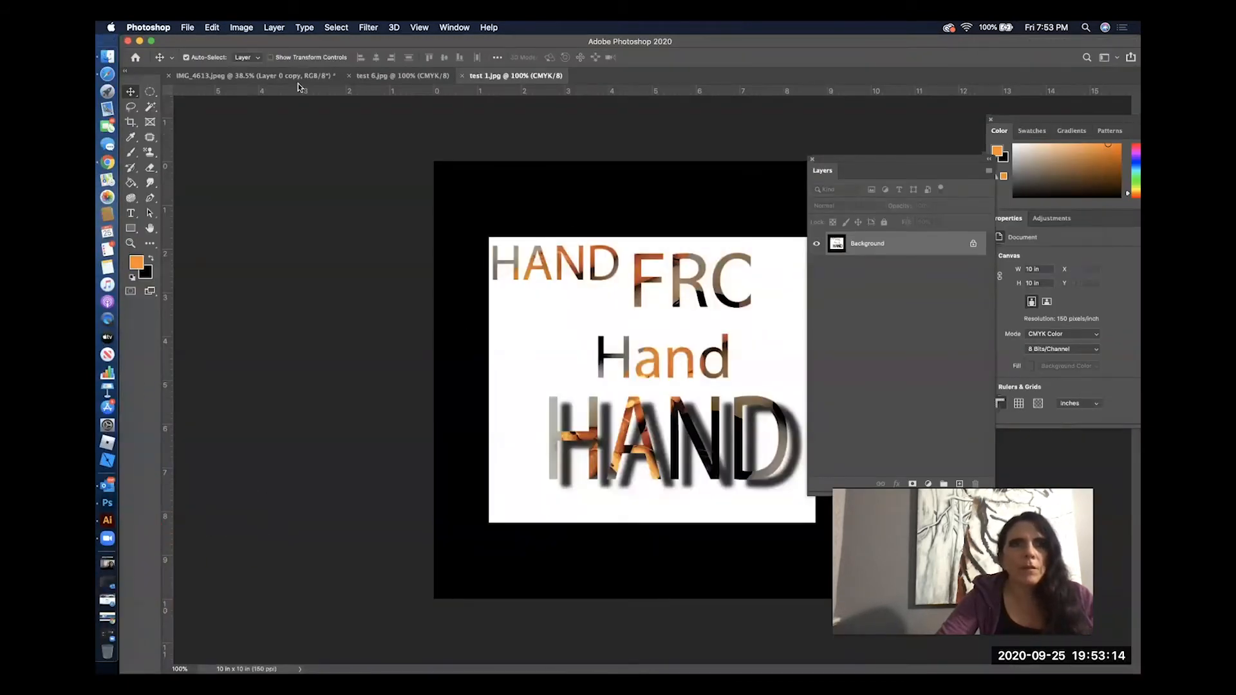
{"action": "left_click", "coordinate": [358, 76]}
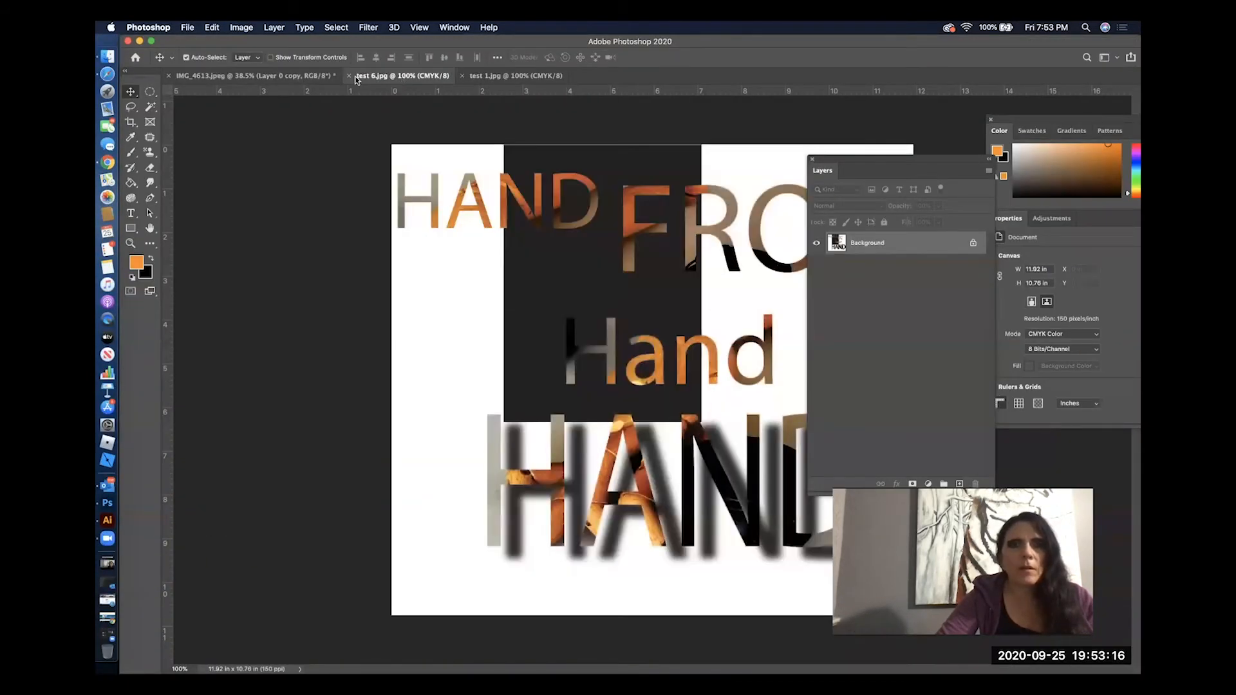
{"action": "left_click", "coordinate": [296, 76]}
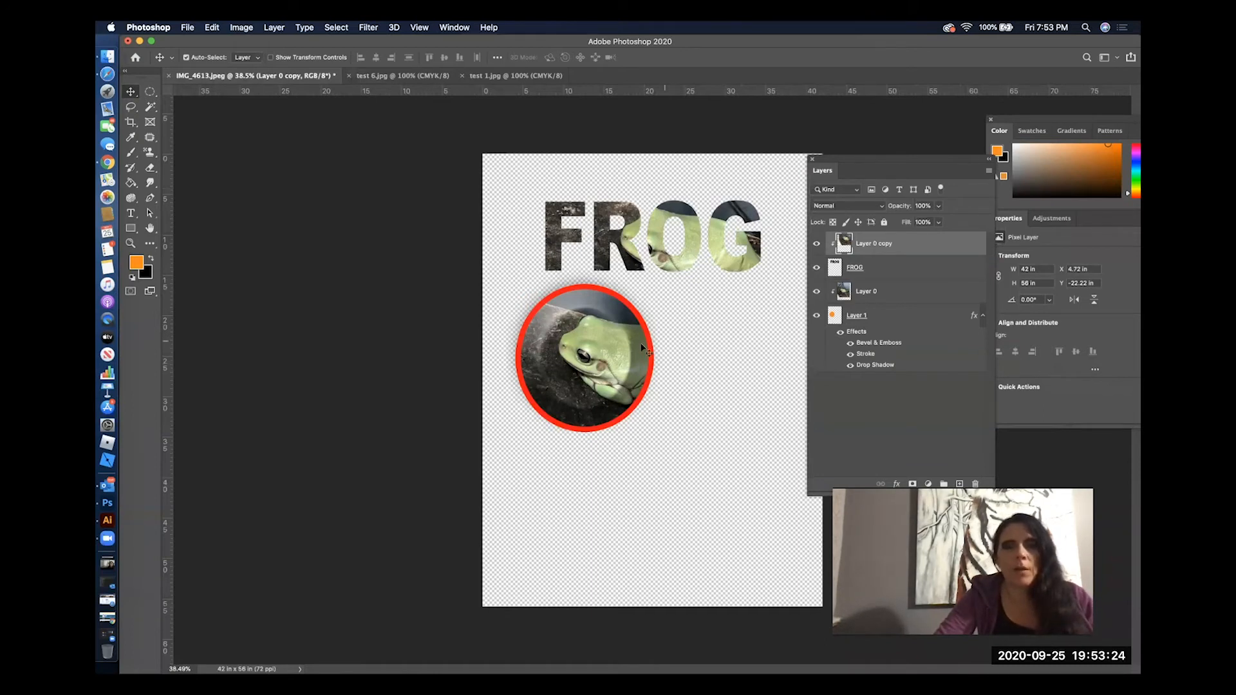
{"action": "left_click", "coordinate": [616, 342]}
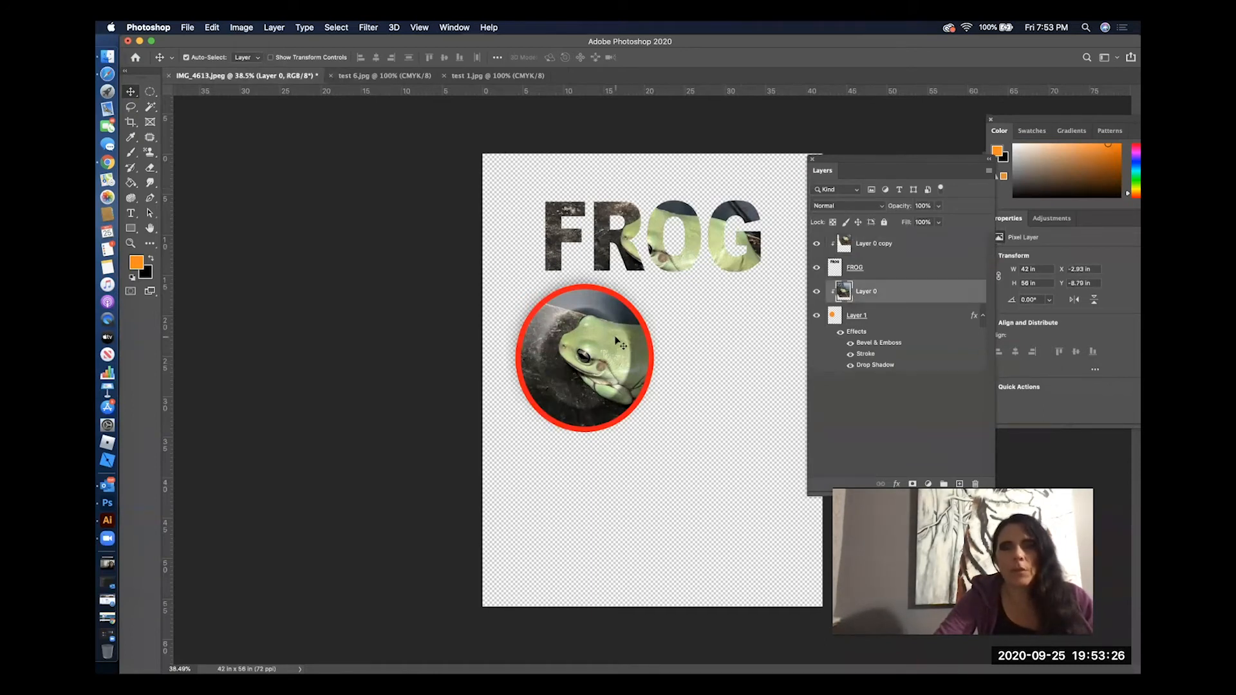
{"action": "mouse_move", "coordinate": [617, 341]}
{"action": "left_mouse_down"}
{"action": "mouse_move", "coordinate": [566, 318]}
{"action": "mouse_move", "coordinate": [606, 351]}
{"action": "left_mouse_up"}
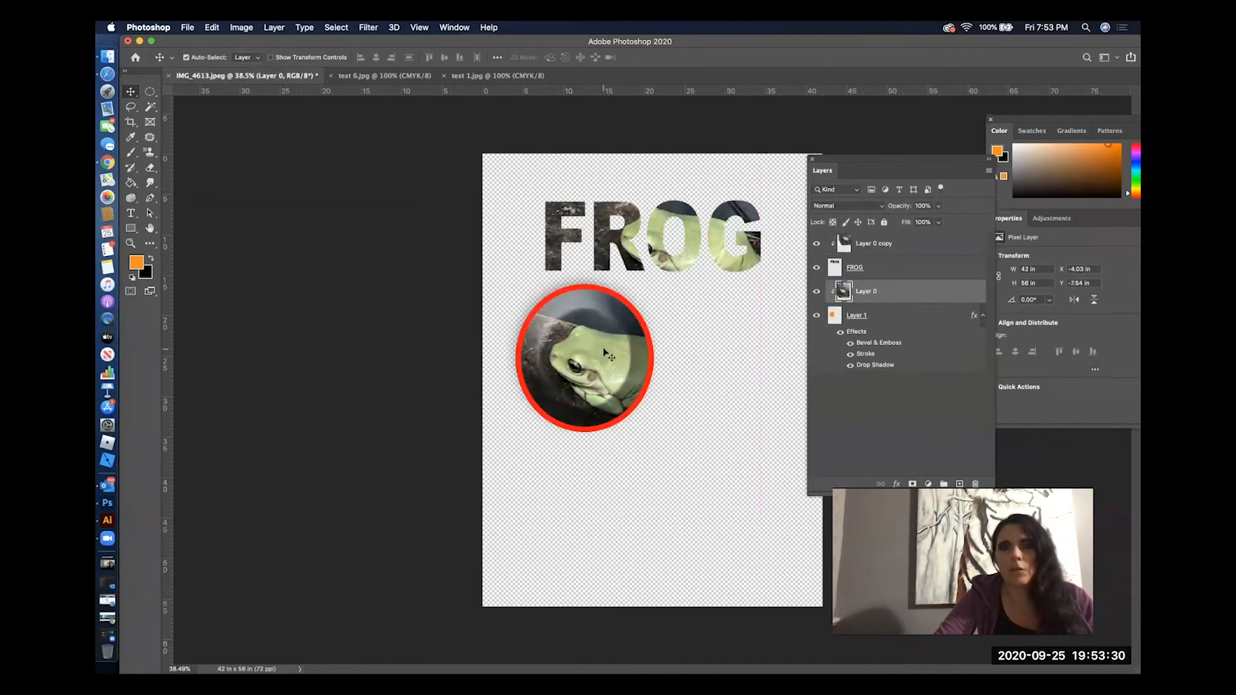
Select the circle together with the clipped frog photos and move them left to the canvas edge, then deselect
{"action": "left_click", "coordinate": [709, 308]}
{"action": "left_click_drag", "start_coordinate": [708, 303], "coordinate": [407, 400]}
{"action": "left_click_drag", "start_coordinate": [583, 365], "coordinate": [542, 359]}
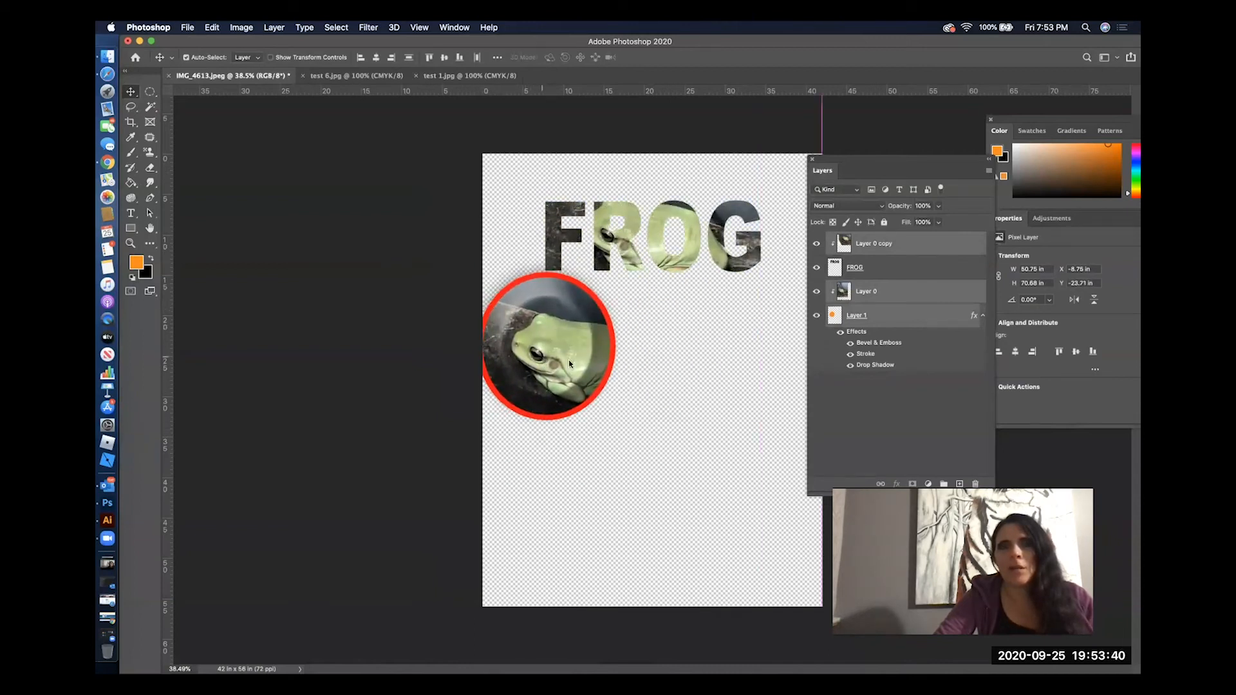
{"action": "left_click", "coordinate": [654, 450]}
Duplicate the Layer 0 copy frog photo and leave the duplicate unclipped at the top of the layer stack
{"action": "left_click_drag", "start_coordinate": [879, 248], "coordinate": [963, 479]}
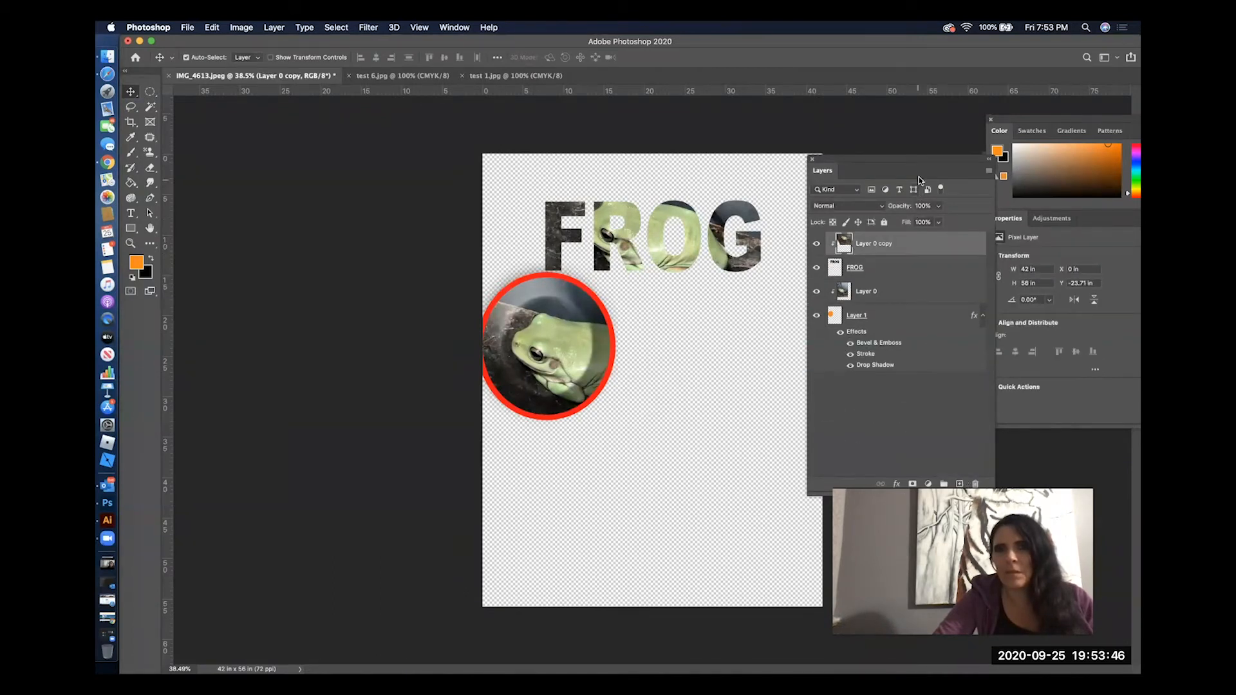
{"action": "left_click_drag", "start_coordinate": [917, 167], "coordinate": [879, 108]}
{"action": "left_click_drag", "start_coordinate": [867, 179], "coordinate": [921, 412]}
{"action": "left_click_drag", "start_coordinate": [852, 179], "coordinate": [855, 222]}
{"action": "left_click_drag", "start_coordinate": [852, 169], "coordinate": [852, 169]}
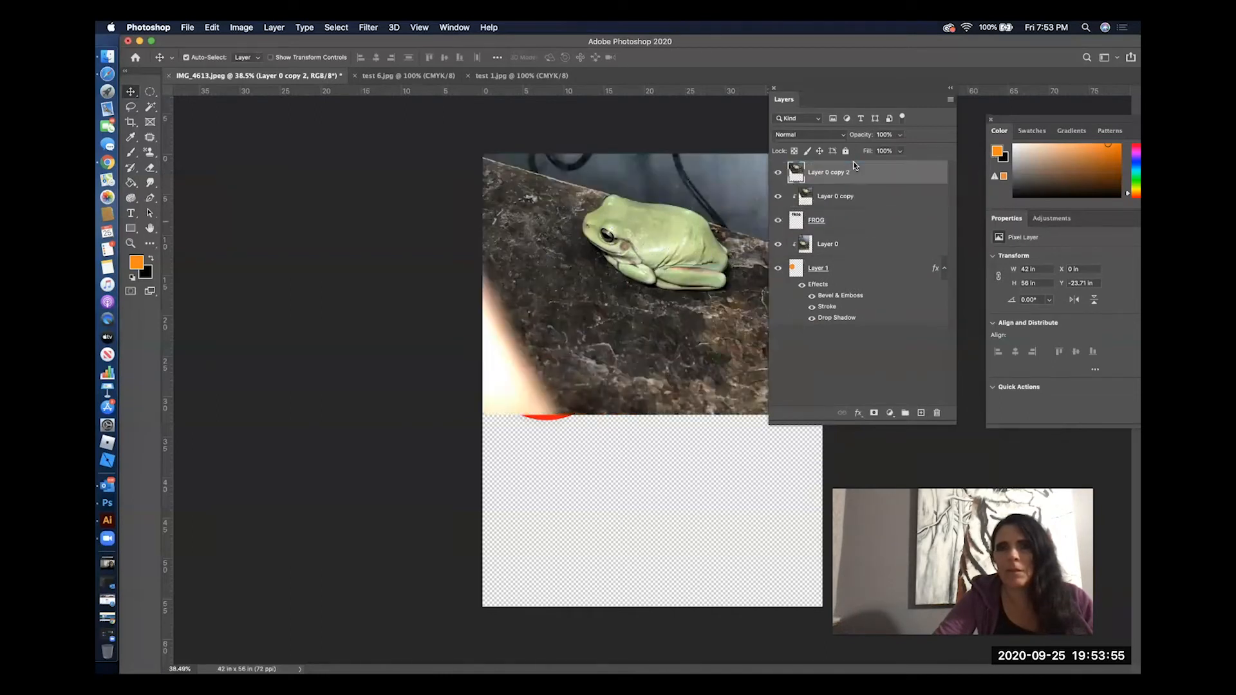
Add the text FROG in Arial Black and enlarge it to about 27.8 in wide over the frog photo
{"action": "left_click", "coordinate": [137, 214]}
{"action": "left_click", "coordinate": [619, 265]}
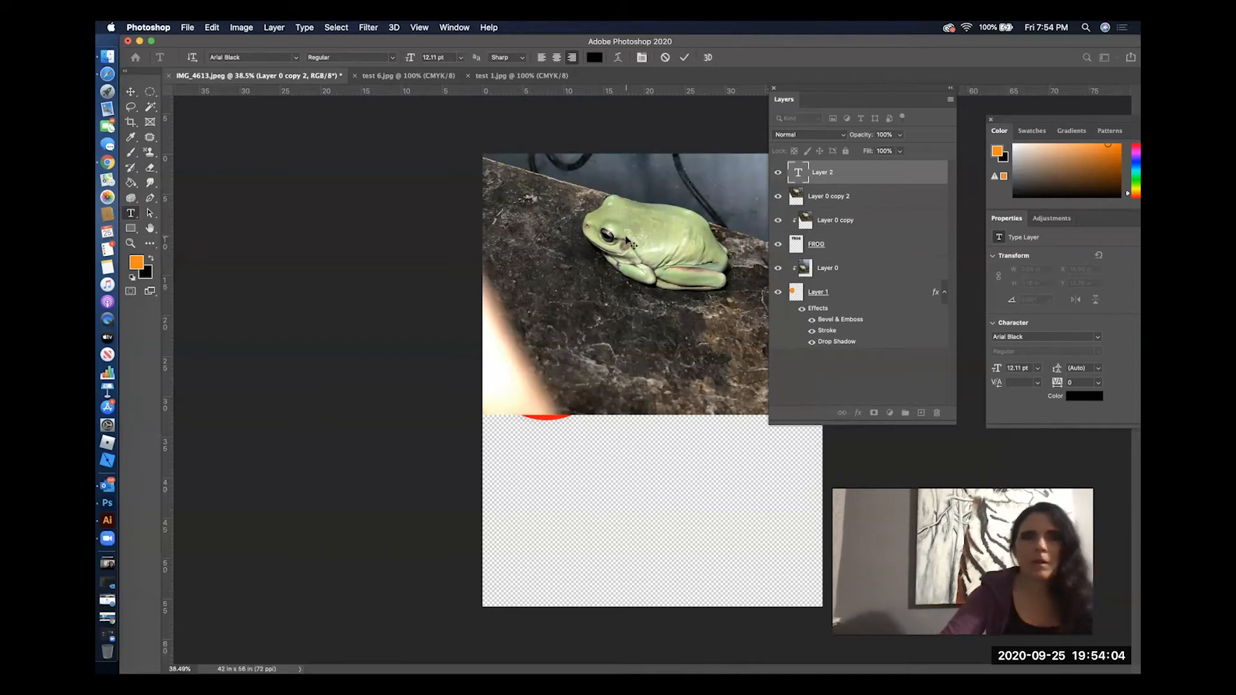
{"action": "left_click", "coordinate": [132, 94]}
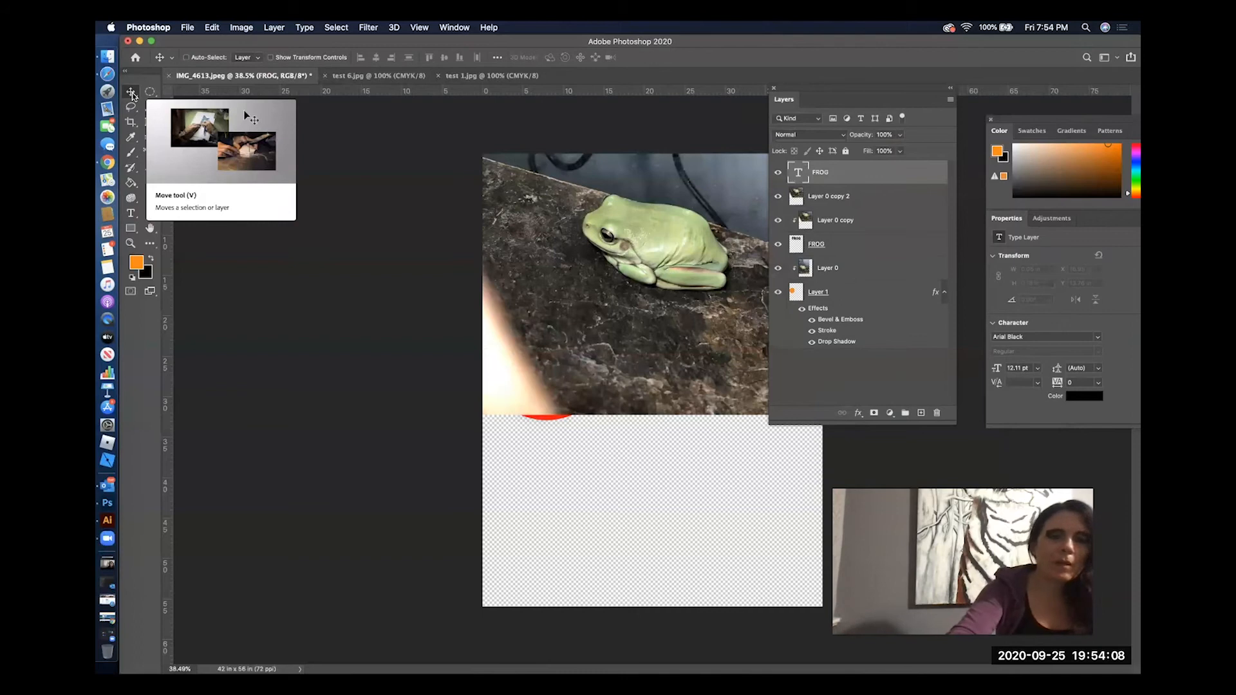
{"action": "key", "text": "super+t"}
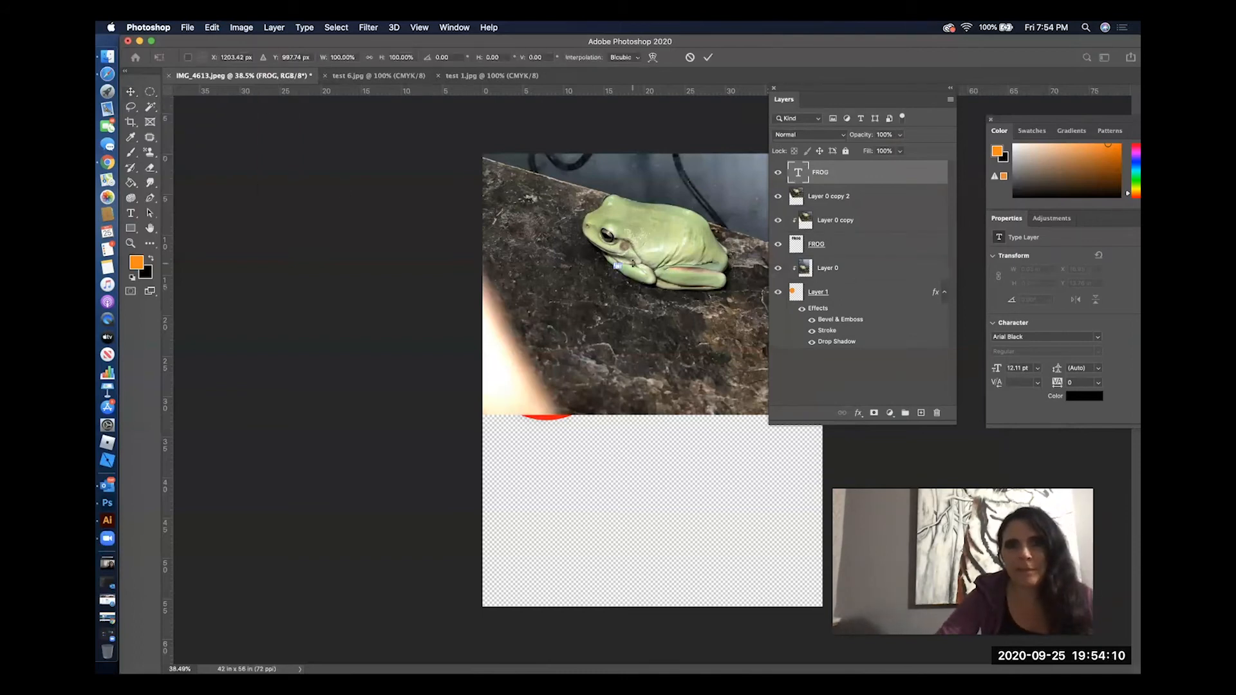
{"action": "left_click_drag", "start_coordinate": [617, 265], "coordinate": [791, 401]}
{"action": "left_click_drag", "start_coordinate": [675, 291], "coordinate": [651, 227]}
{"action": "left_click_drag", "start_coordinate": [558, 318], "coordinate": [496, 346]}
{"action": "left_click_drag", "start_coordinate": [630, 301], "coordinate": [658, 283]}
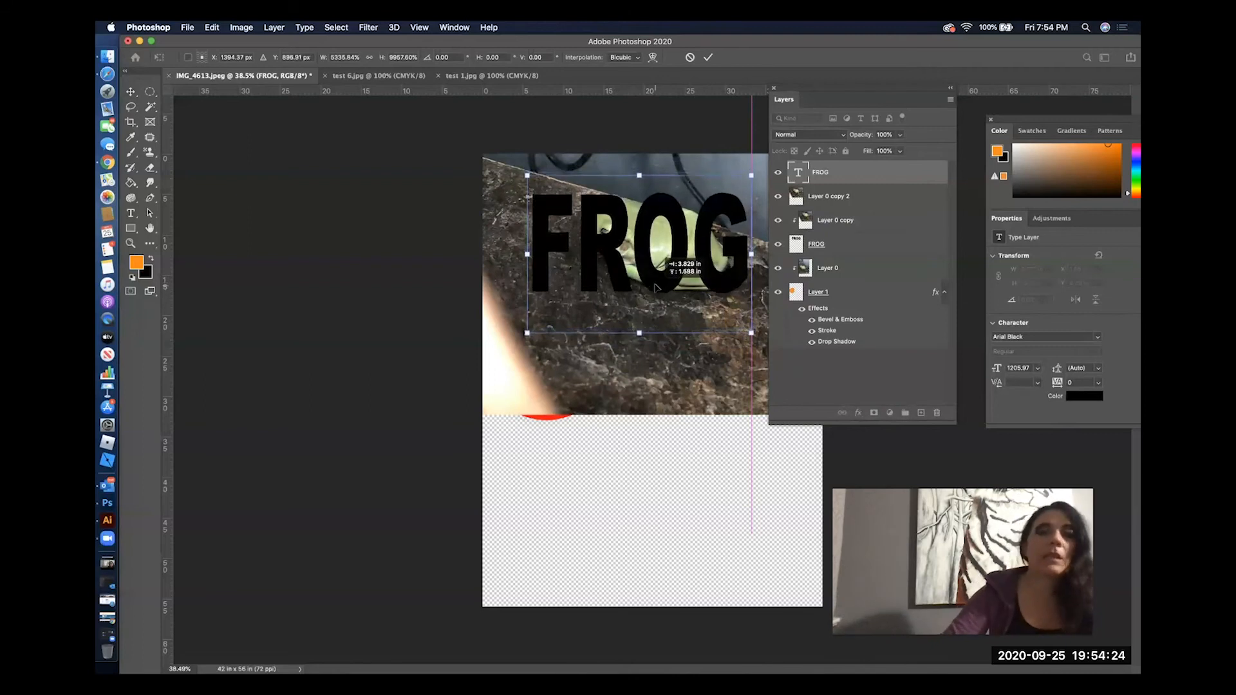
{"action": "key", "text": "Return"}
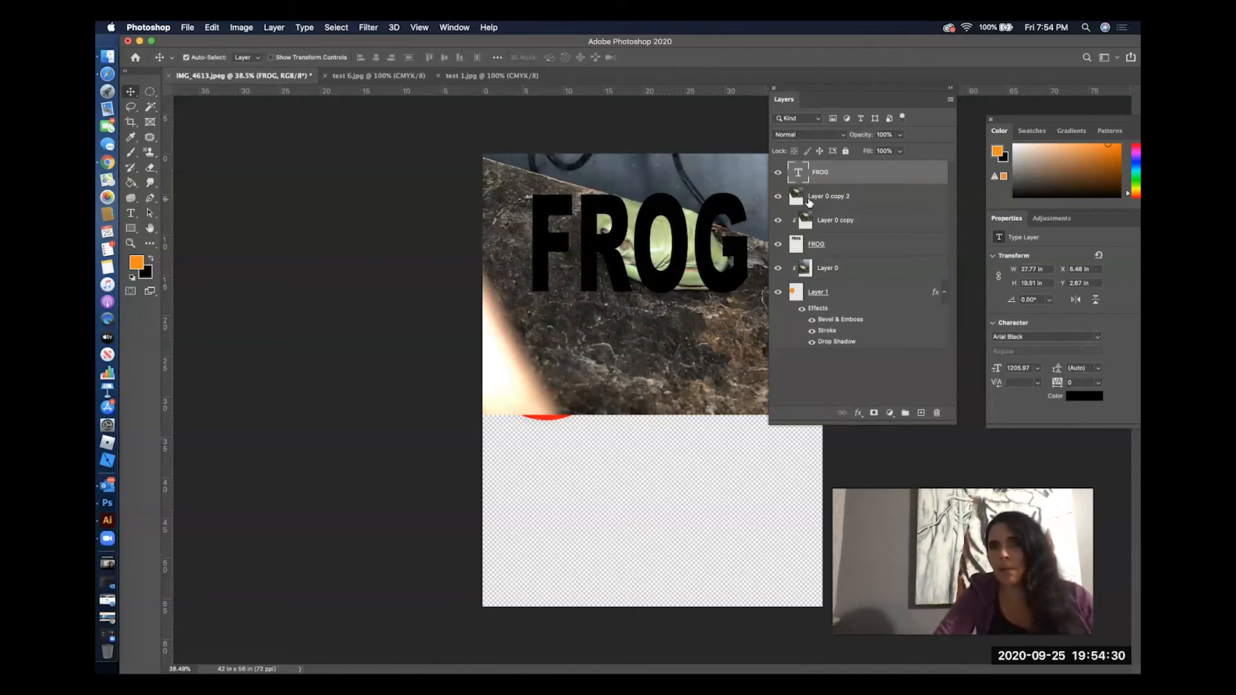
Move Layer 0 copy 2 above the new FROG text layer and clip the photo to the text
{"action": "right_click", "coordinate": [892, 175]}
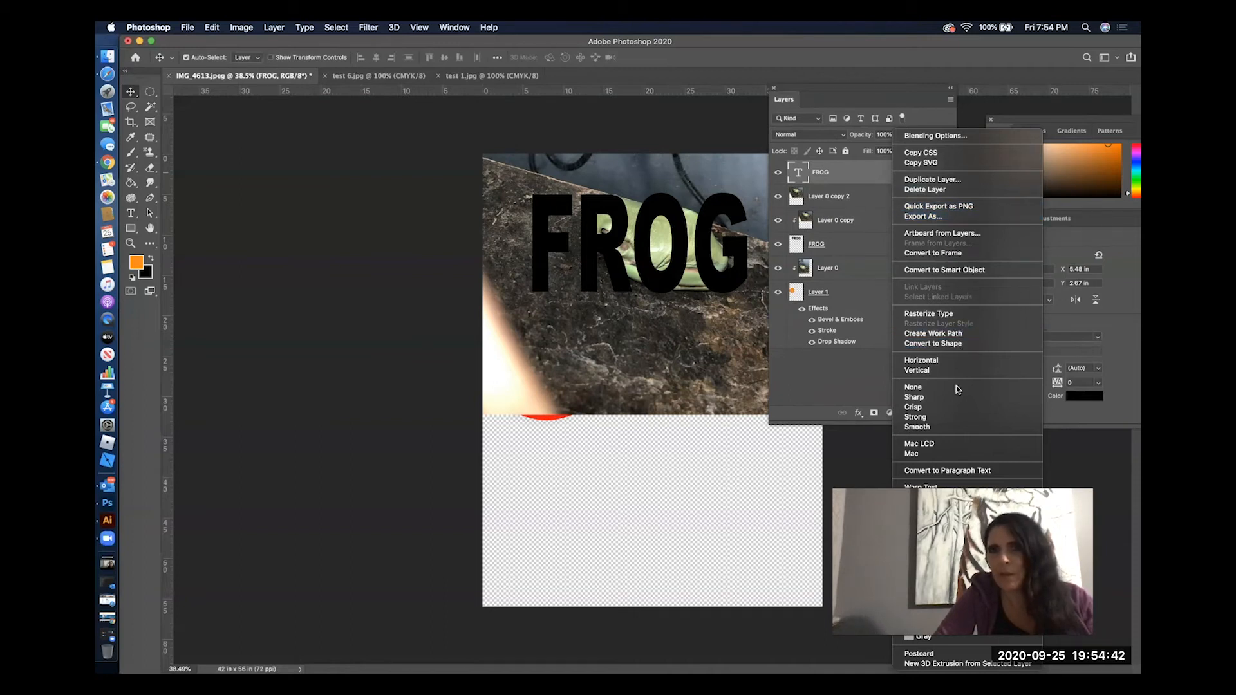
{"action": "left_click", "coordinate": [848, 262]}
{"action": "left_click", "coordinate": [882, 199]}
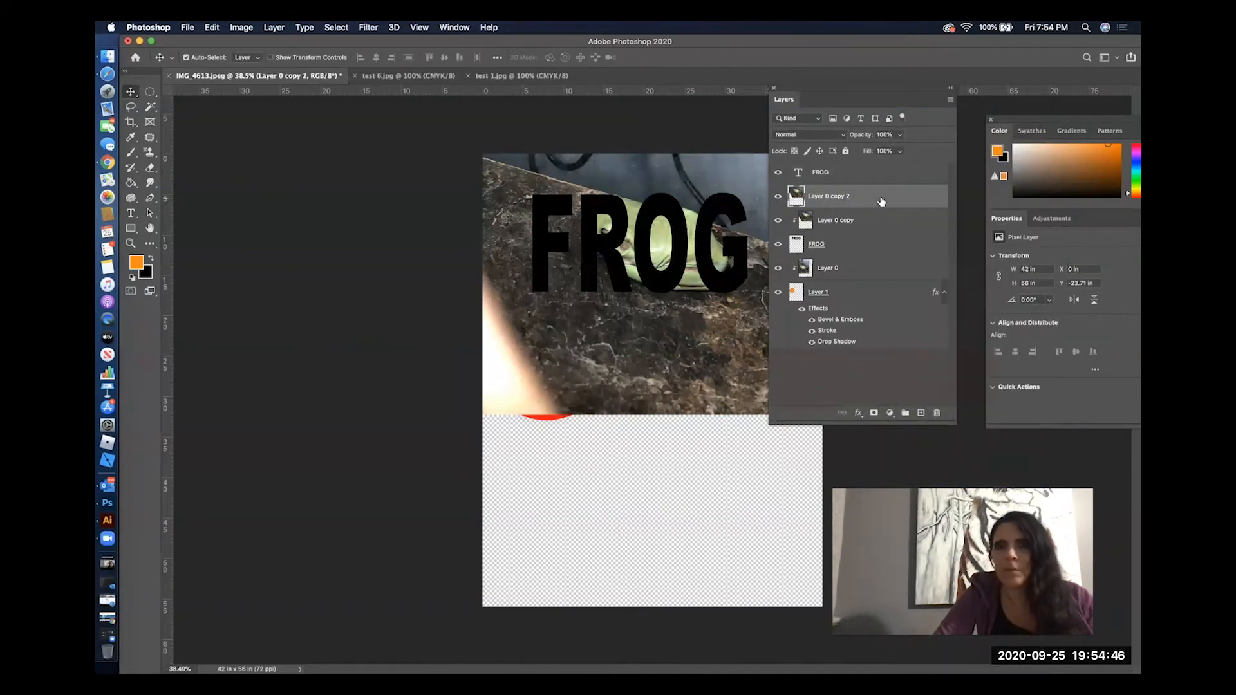
{"action": "left_click", "coordinate": [875, 175]}
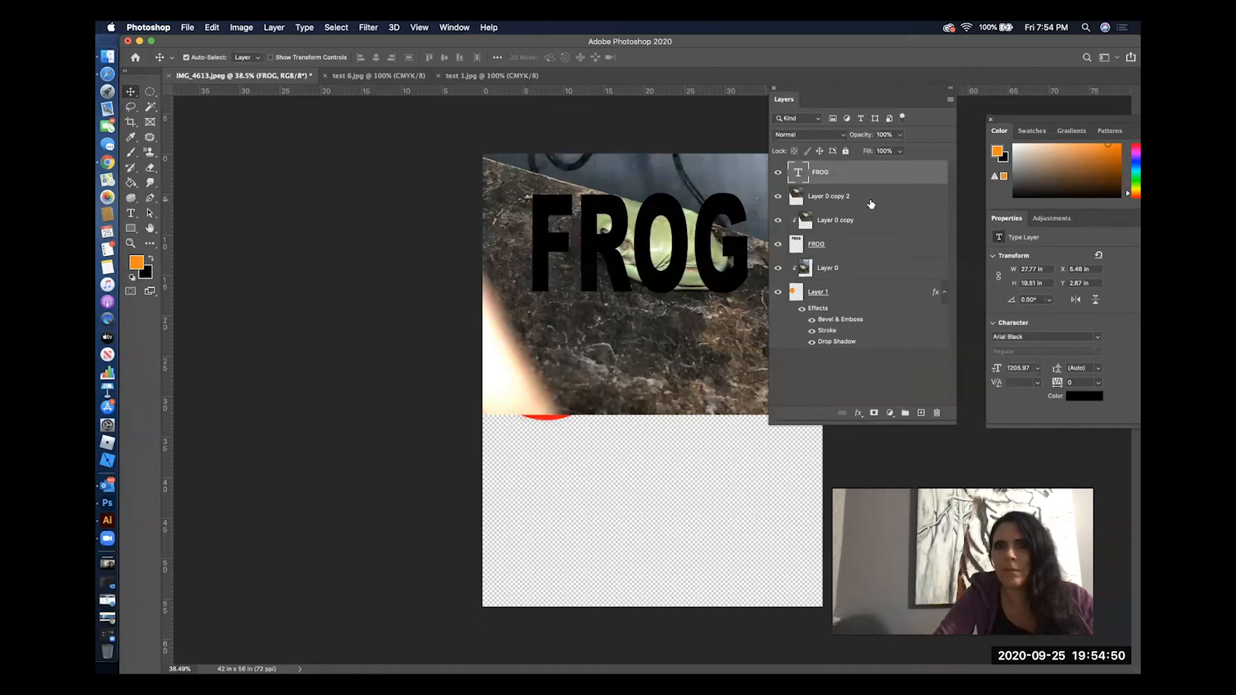
{"action": "left_click_drag", "start_coordinate": [870, 187], "coordinate": [872, 178]}
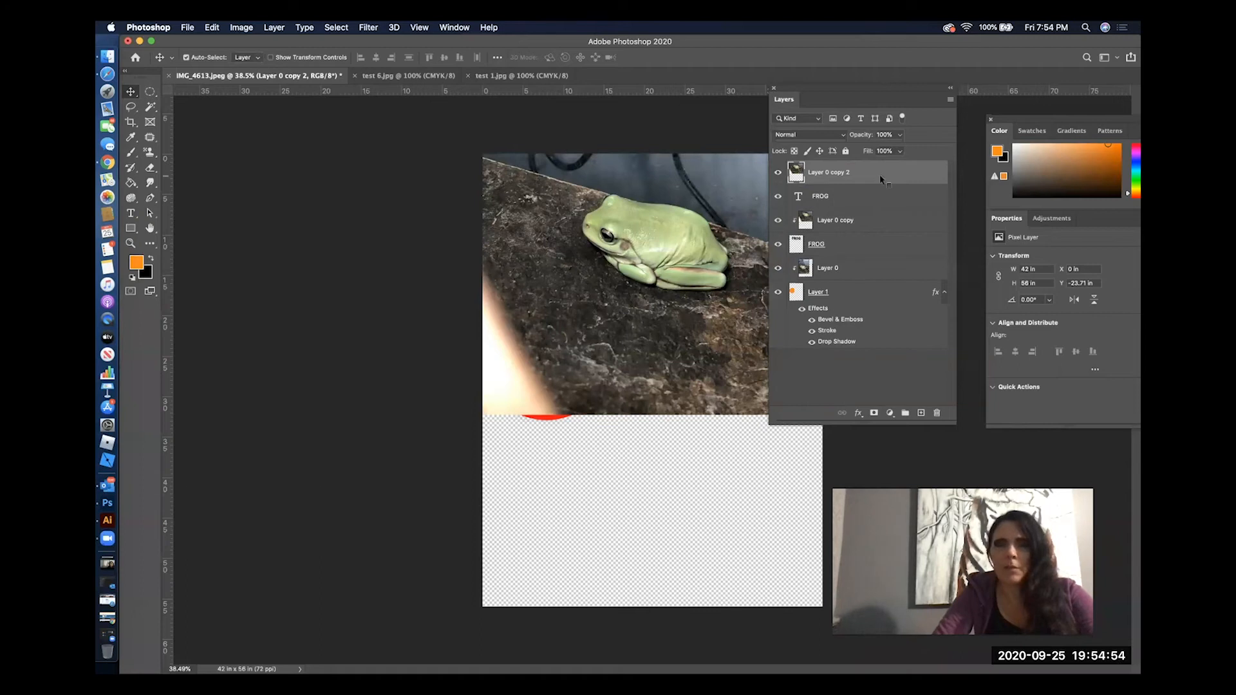
{"action": "right_click", "coordinate": [880, 175]}
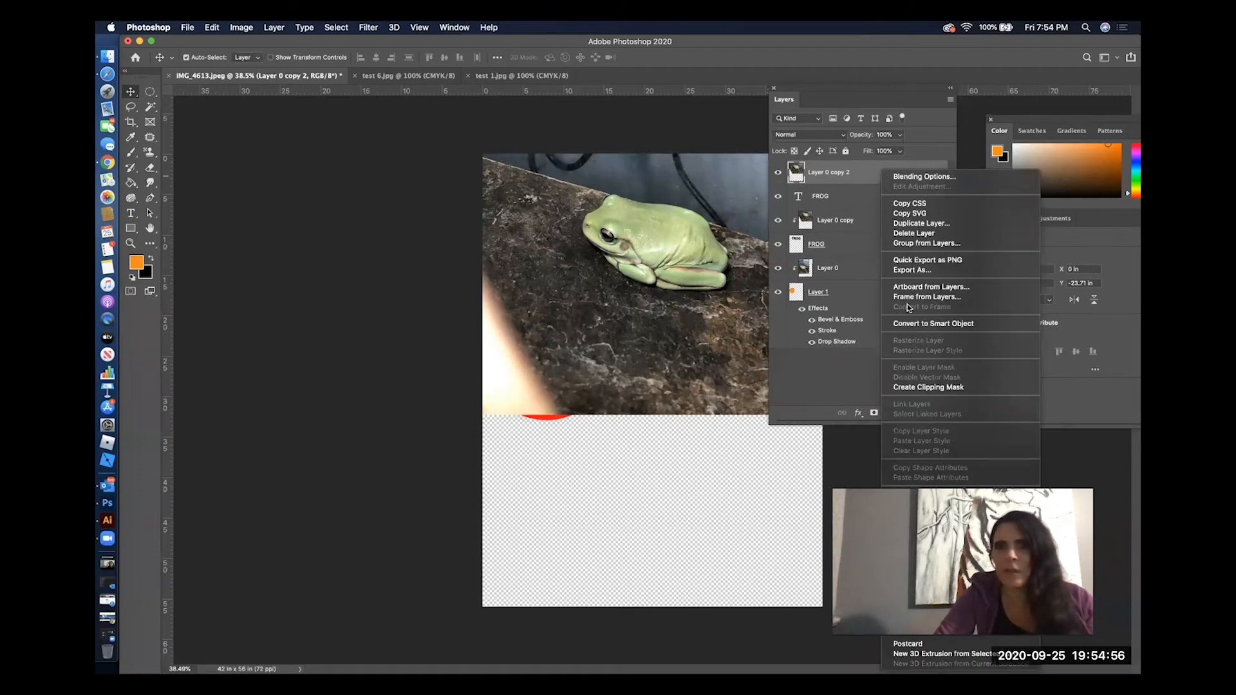
{"action": "left_click", "coordinate": [912, 389]}
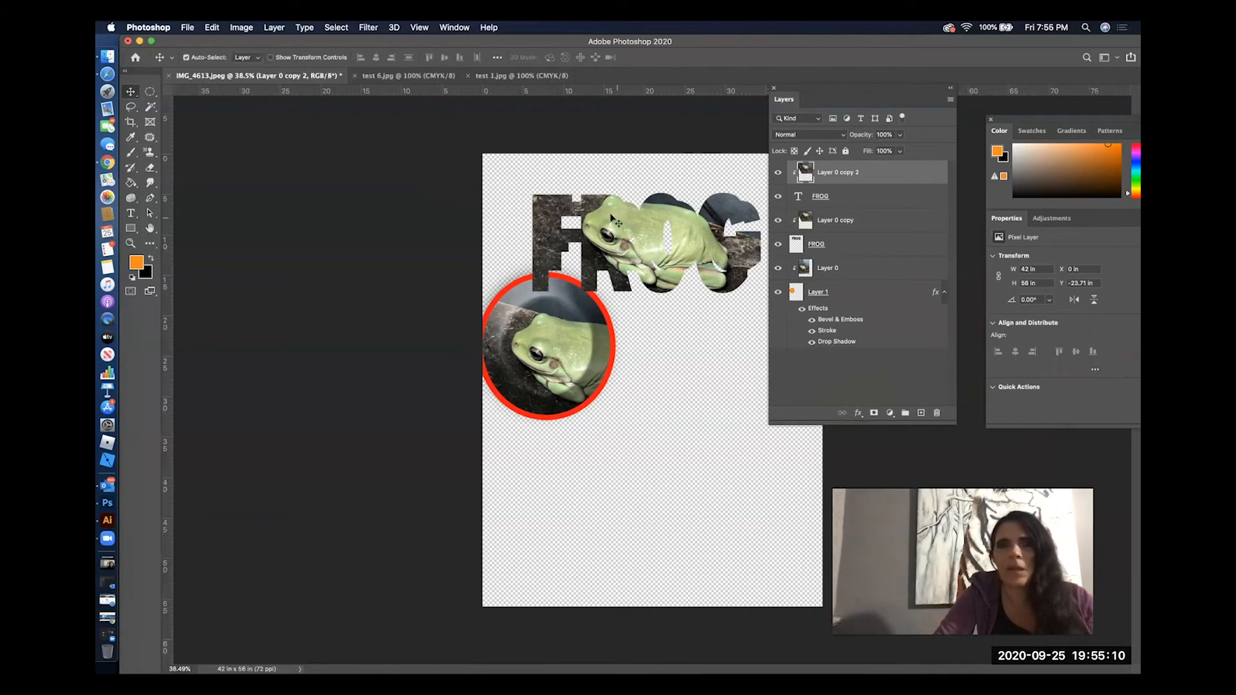
Hide the older FROG layer and shift the clipped photo left so the frog sits inside the new lettering
{"action": "mouse_move", "coordinate": [642, 231]}
{"action": "left_mouse_down"}
{"action": "mouse_move", "coordinate": [696, 240]}
{"action": "mouse_move", "coordinate": [605, 193]}
{"action": "mouse_move", "coordinate": [621, 235]}
{"action": "mouse_move", "coordinate": [617, 217]}
{"action": "mouse_move", "coordinate": [676, 238]}
{"action": "mouse_move", "coordinate": [651, 219]}
{"action": "mouse_move", "coordinate": [715, 232]}
{"action": "mouse_move", "coordinate": [635, 229]}
{"action": "left_mouse_up"}
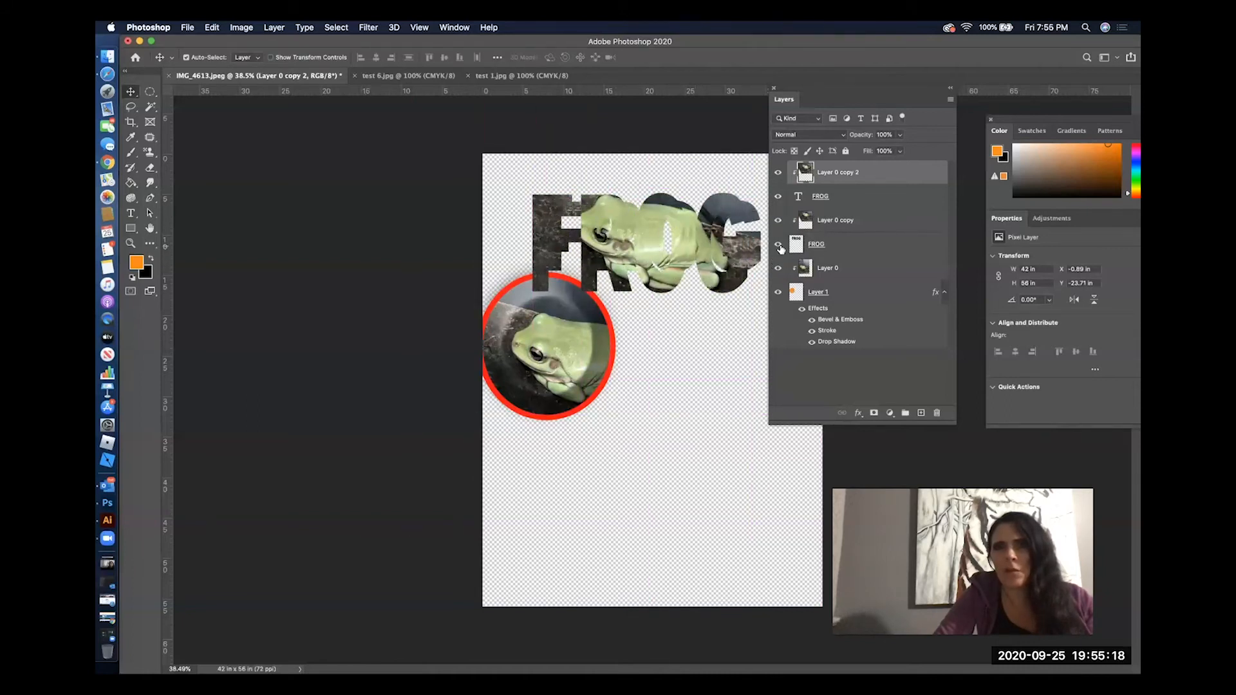
{"action": "left_click", "coordinate": [778, 245]}
{"action": "left_click_drag", "start_coordinate": [673, 280], "coordinate": [554, 293]}
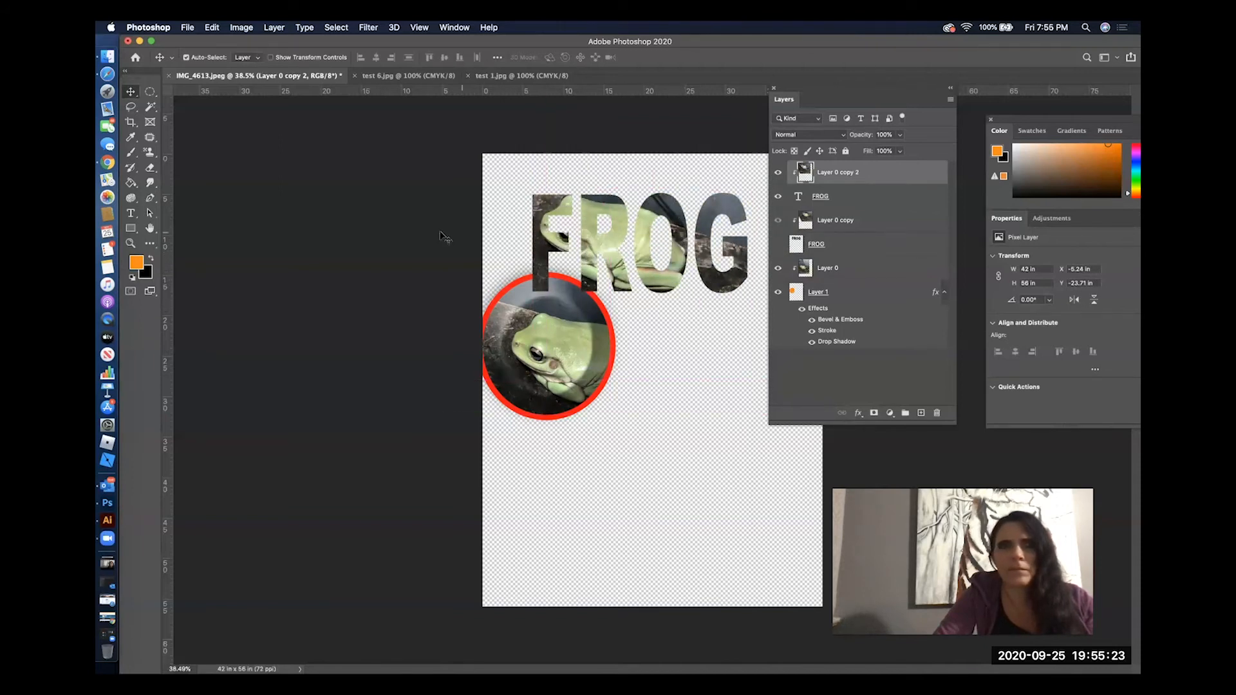
Insert a lowercase "o" after the R in the clipped FROG text and nudge the photo down and right
{"action": "left_click", "coordinate": [131, 214]}
{"action": "left_click", "coordinate": [629, 257]}
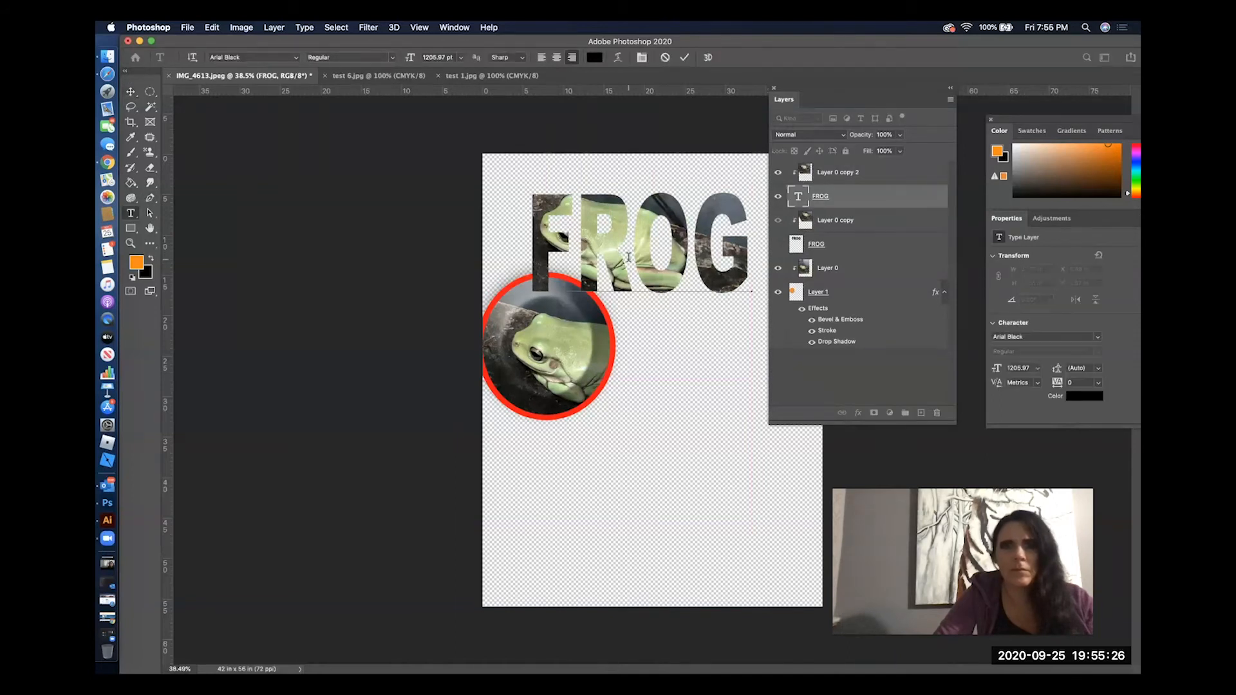
{"action": "type", "text": "o"}
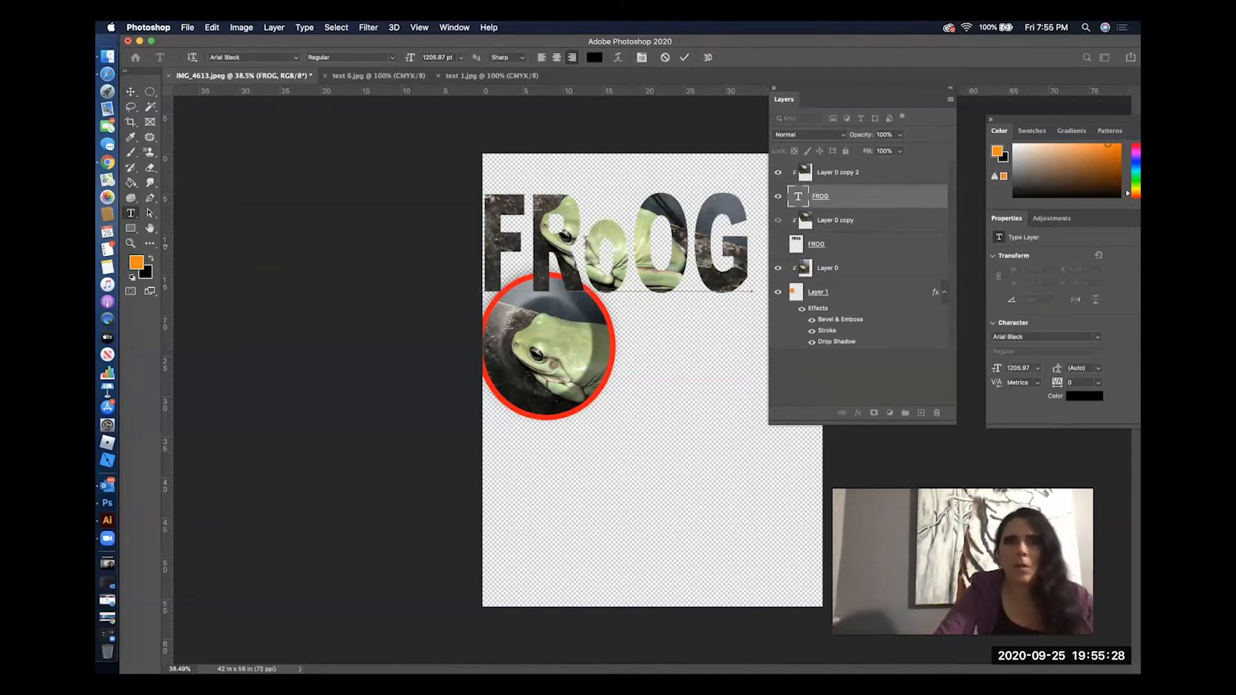
{"action": "left_click", "coordinate": [131, 91]}
{"action": "mouse_move", "coordinate": [562, 231]}
{"action": "left_mouse_down"}
{"action": "mouse_move", "coordinate": [615, 227]}
{"action": "mouse_move", "coordinate": [570, 238]}
{"action": "left_mouse_up"}
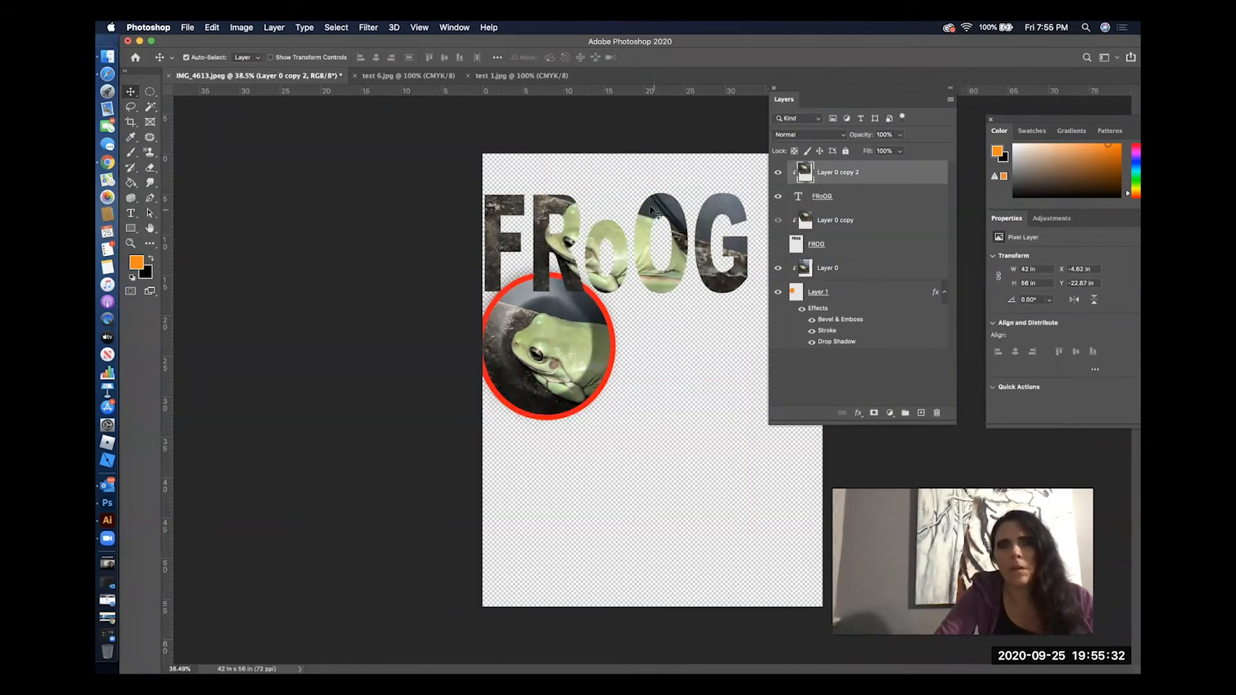
Select only Layer 0 copy 2 and the FRoOG text layer and move them together up and right
{"action": "left_click_drag", "start_coordinate": [709, 171], "coordinate": [598, 266]}
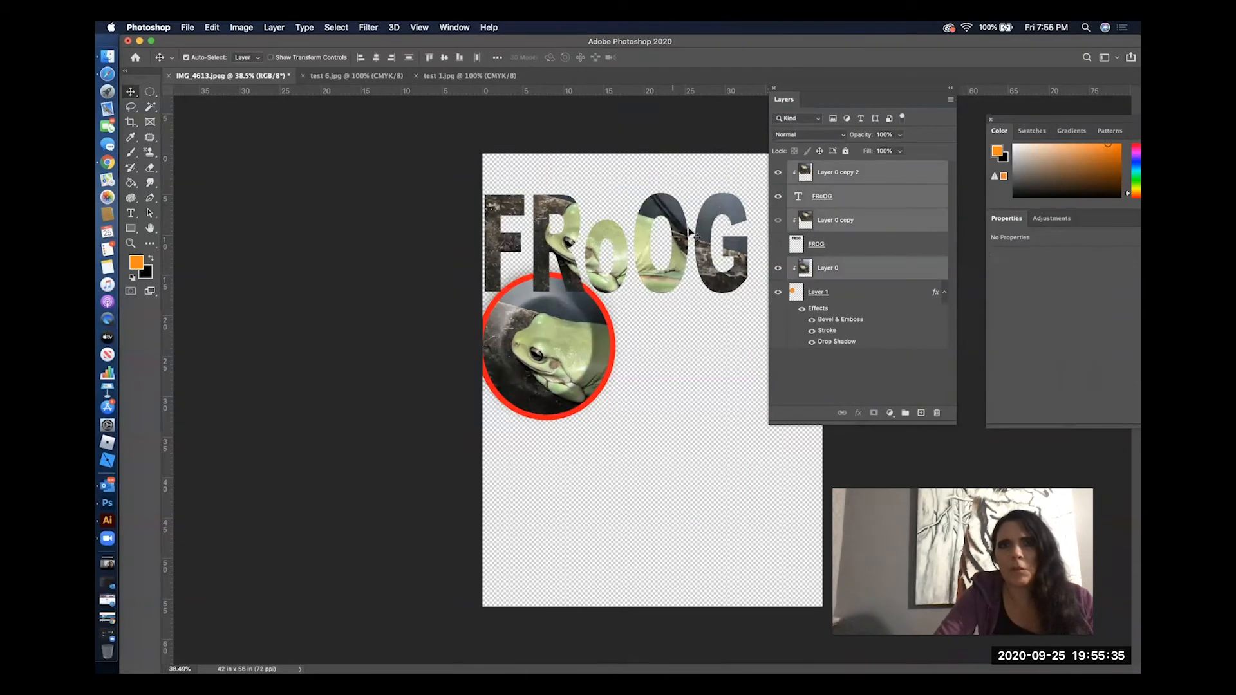
{"action": "left_click", "coordinate": [899, 183]}
{"action": "left_click", "coordinate": [896, 203], "text": "shift"}
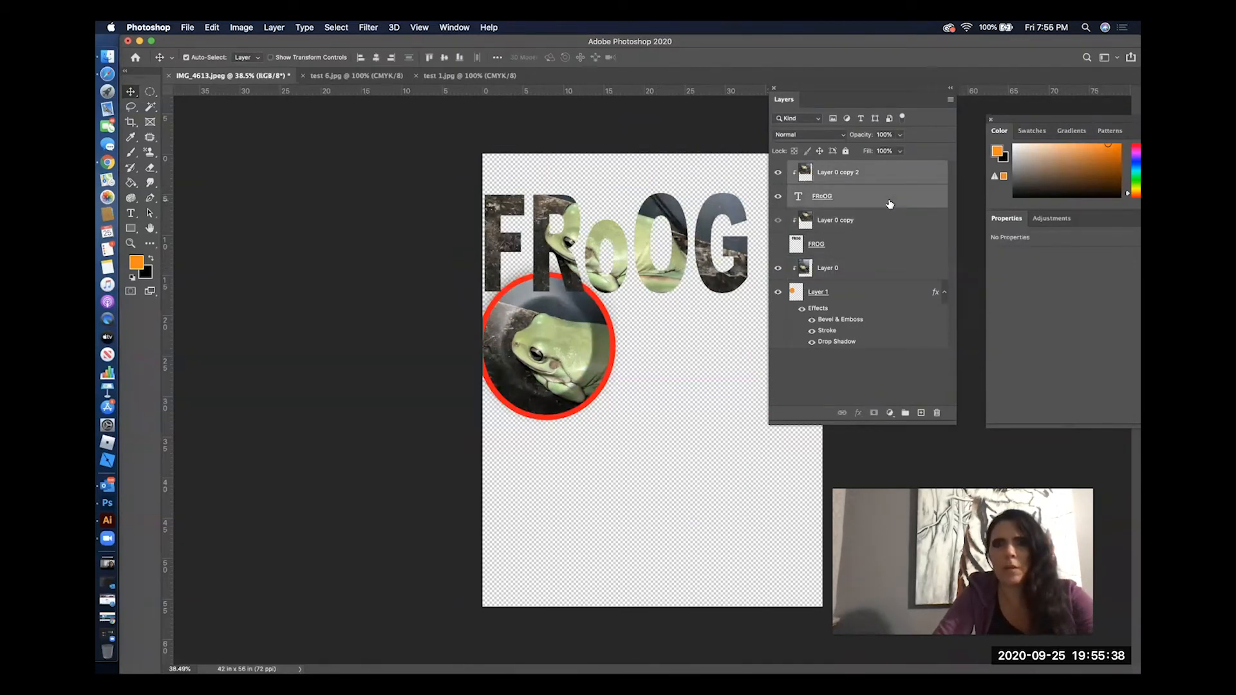
{"action": "left_click_drag", "start_coordinate": [638, 209], "coordinate": [658, 195]}
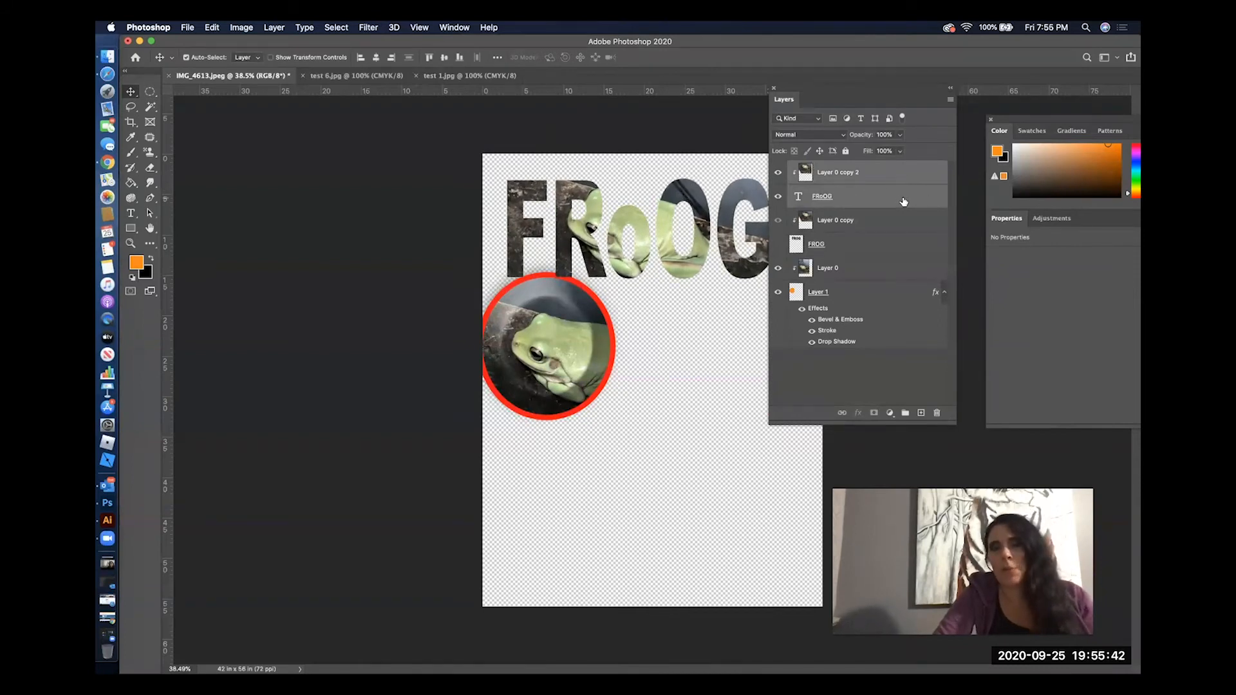
Apply a drop shadow to the FRoOG text layer, adjusting its distance and size
{"action": "double_click", "coordinate": [903, 201]}
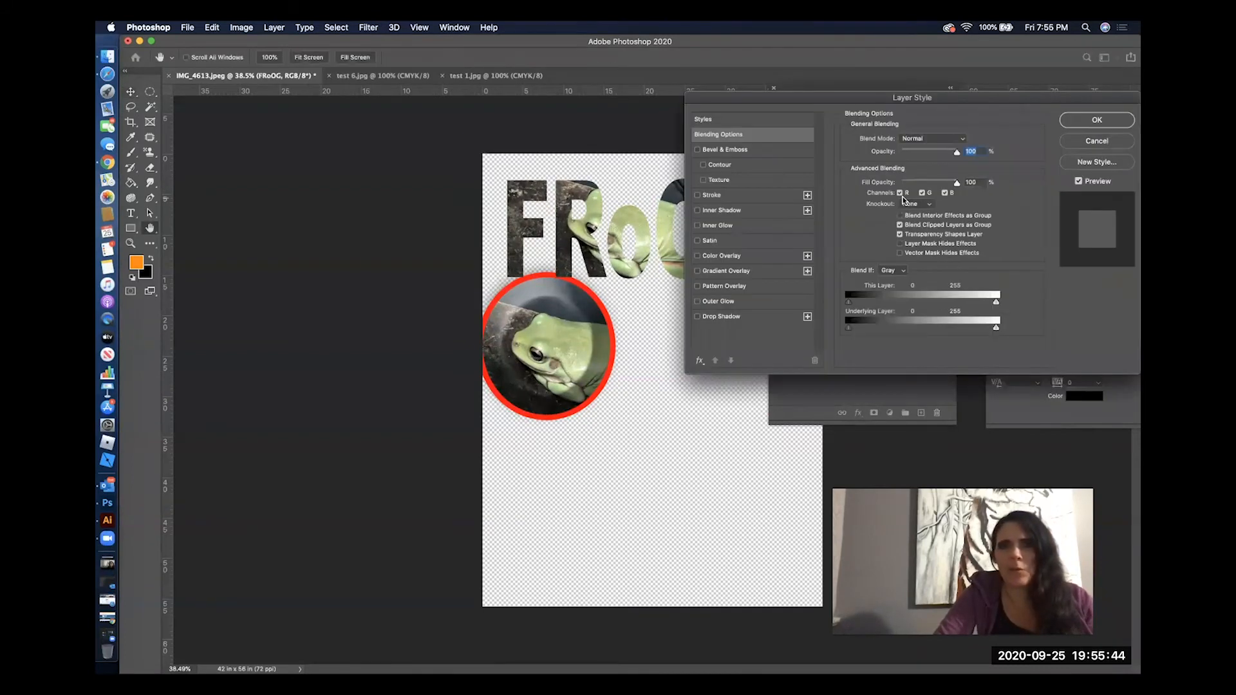
{"action": "left_click", "coordinate": [756, 317]}
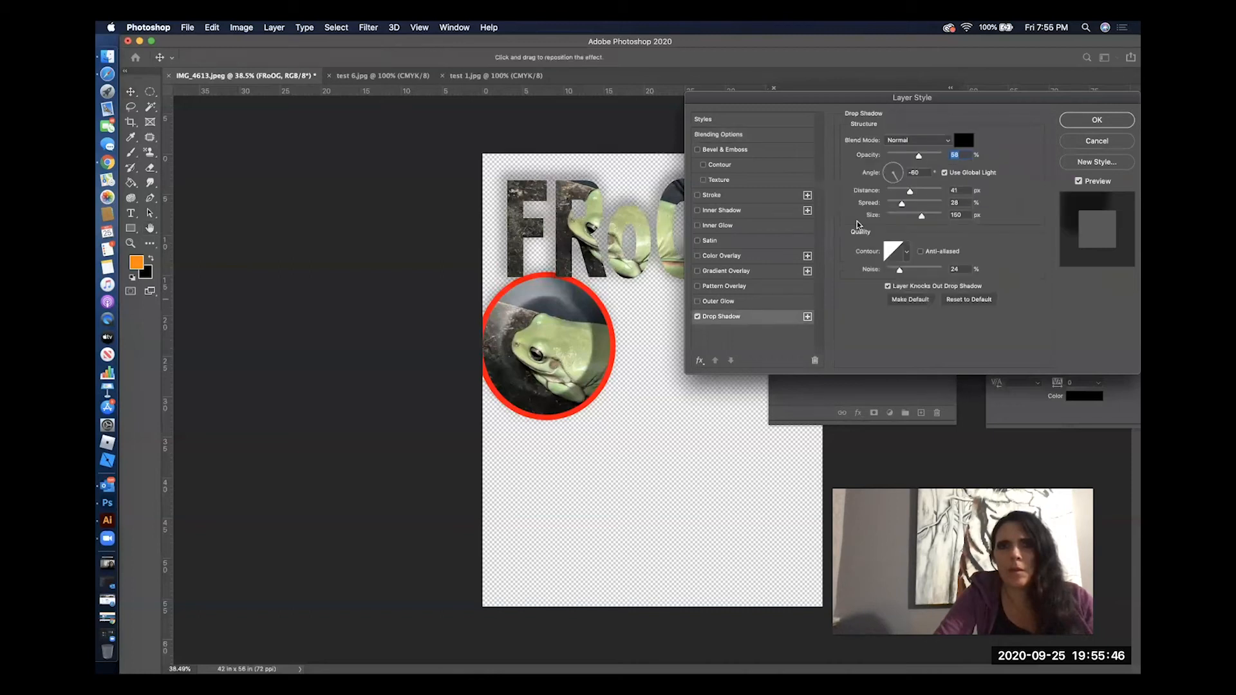
{"action": "left_click_drag", "start_coordinate": [915, 193], "coordinate": [921, 217]}
{"action": "left_click", "coordinate": [1097, 119]}
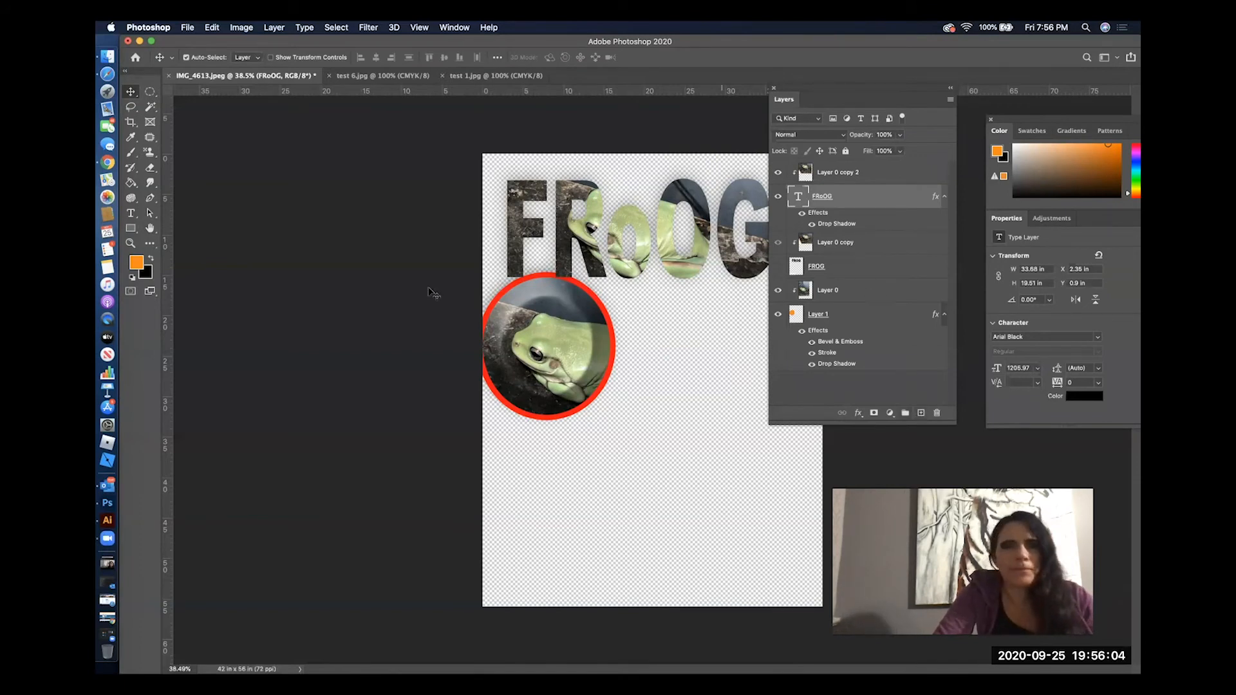
Add the text TEST in Arial Black in the empty lower area of the canvas
{"action": "left_click", "coordinate": [131, 213]}
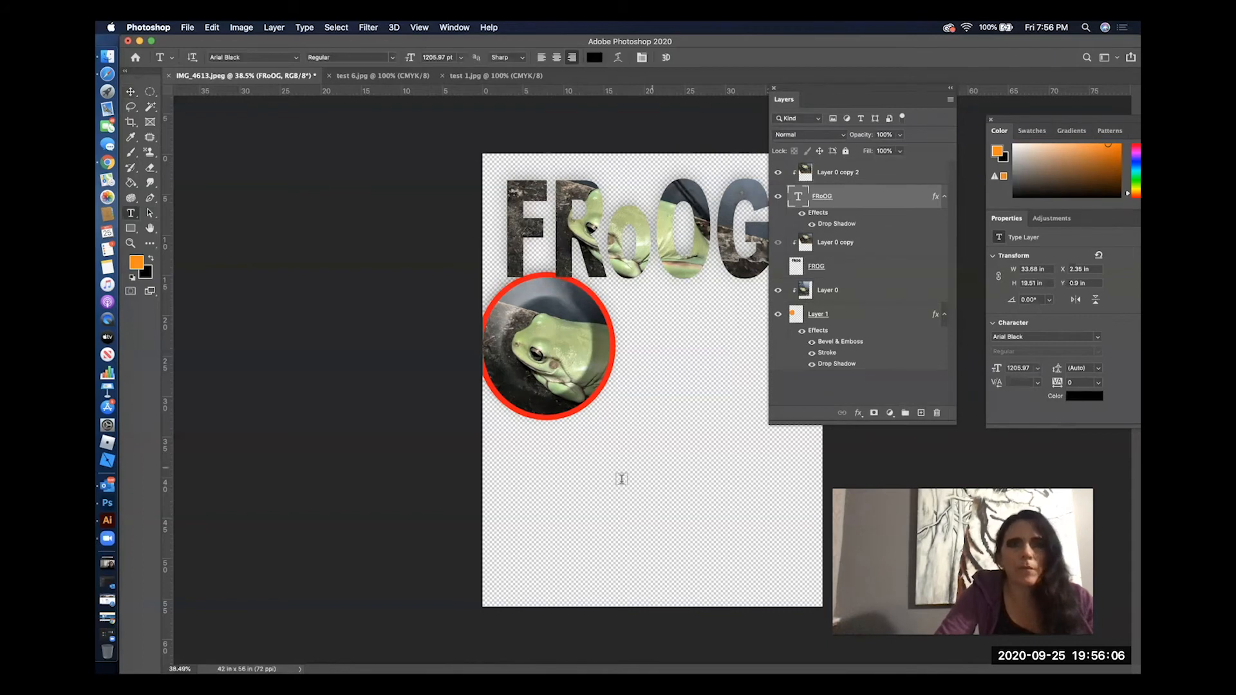
{"action": "left_click", "coordinate": [625, 492]}
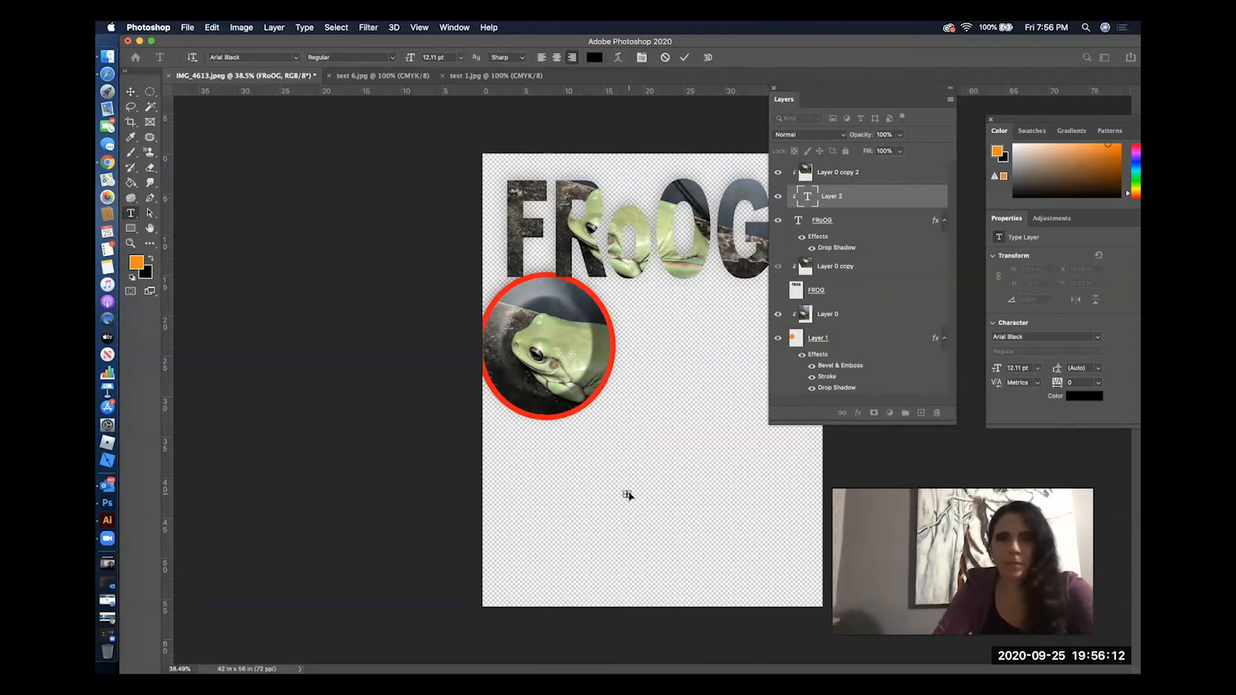
{"action": "key", "text": "super+t"}
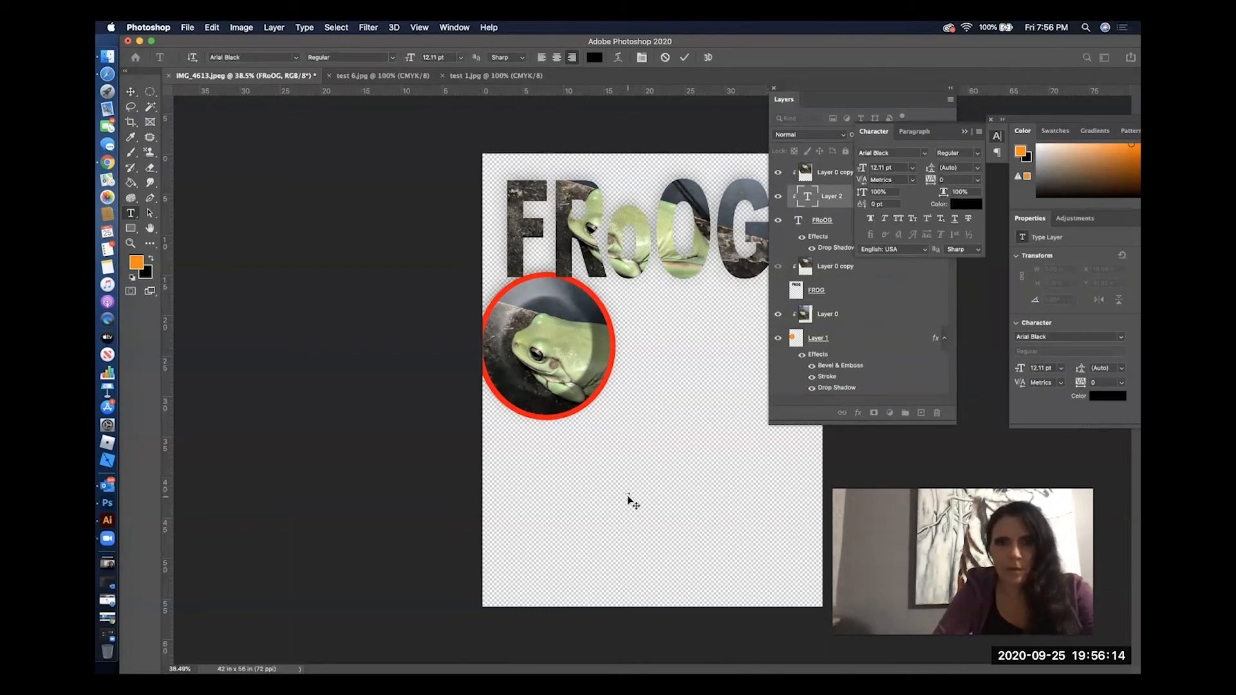
{"action": "key", "text": "super+t"}
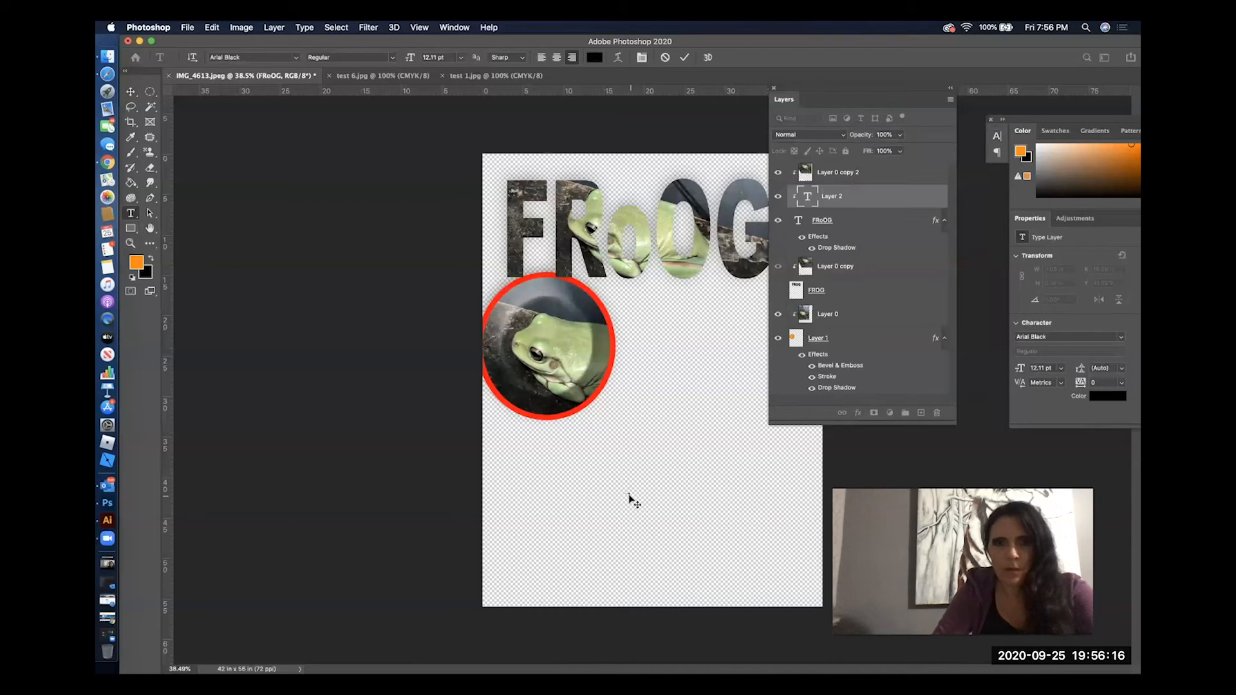
{"action": "left_click", "coordinate": [131, 92]}
Scale the TEST text up to about 29.67 in wide and keep its layer selected
{"action": "key", "text": "super+t"}
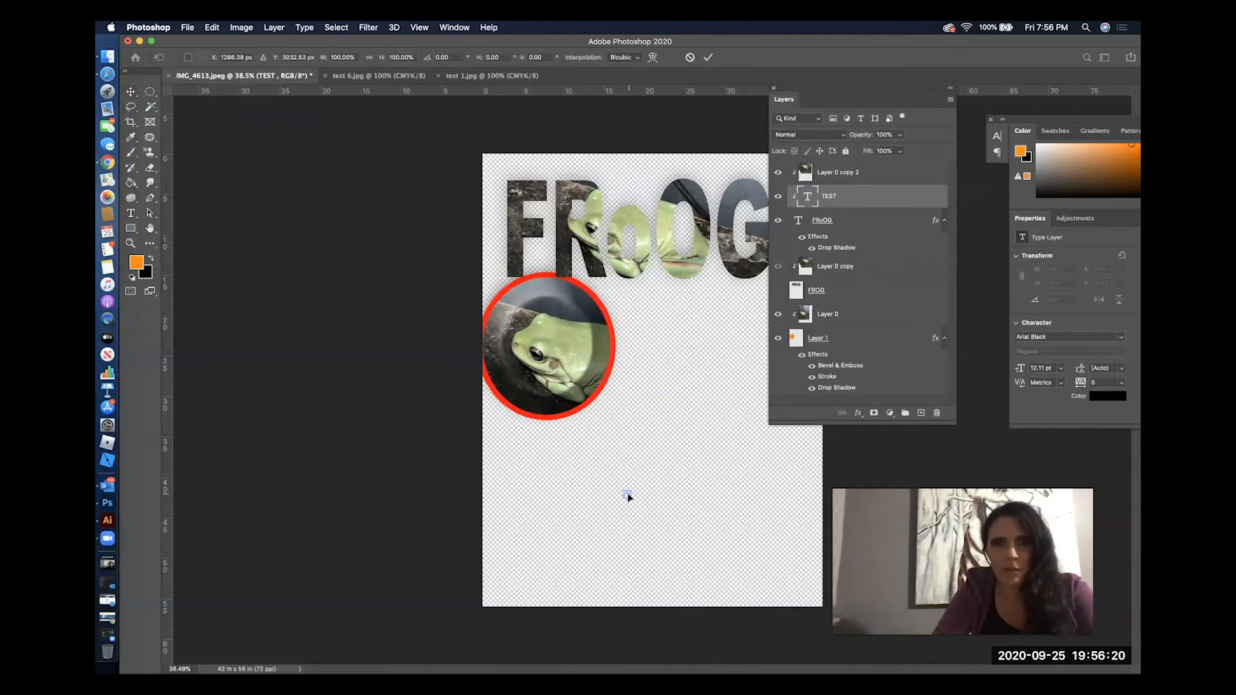
{"action": "left_click_drag", "start_coordinate": [635, 490], "coordinate": [774, 409]}
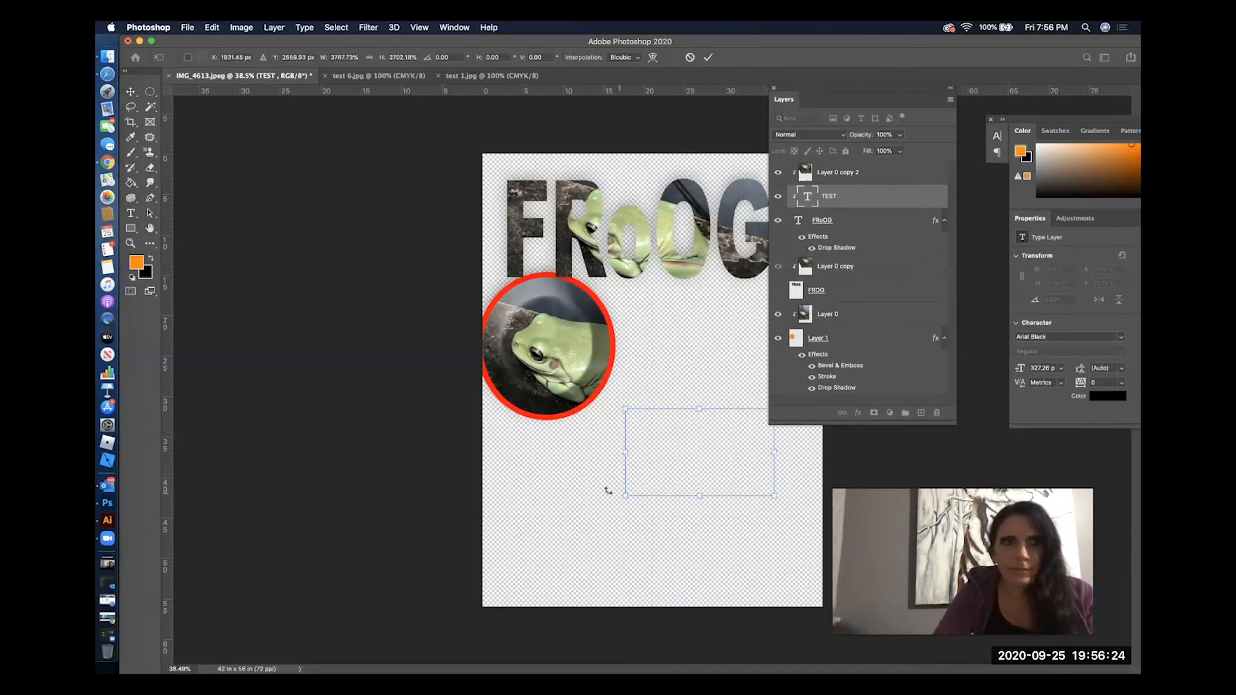
{"action": "left_click_drag", "start_coordinate": [625, 494], "coordinate": [533, 541]}
{"action": "key", "text": "Return"}
{"action": "left_click_drag", "start_coordinate": [606, 494], "coordinate": [627, 544]}
{"action": "left_click", "coordinate": [890, 202]}
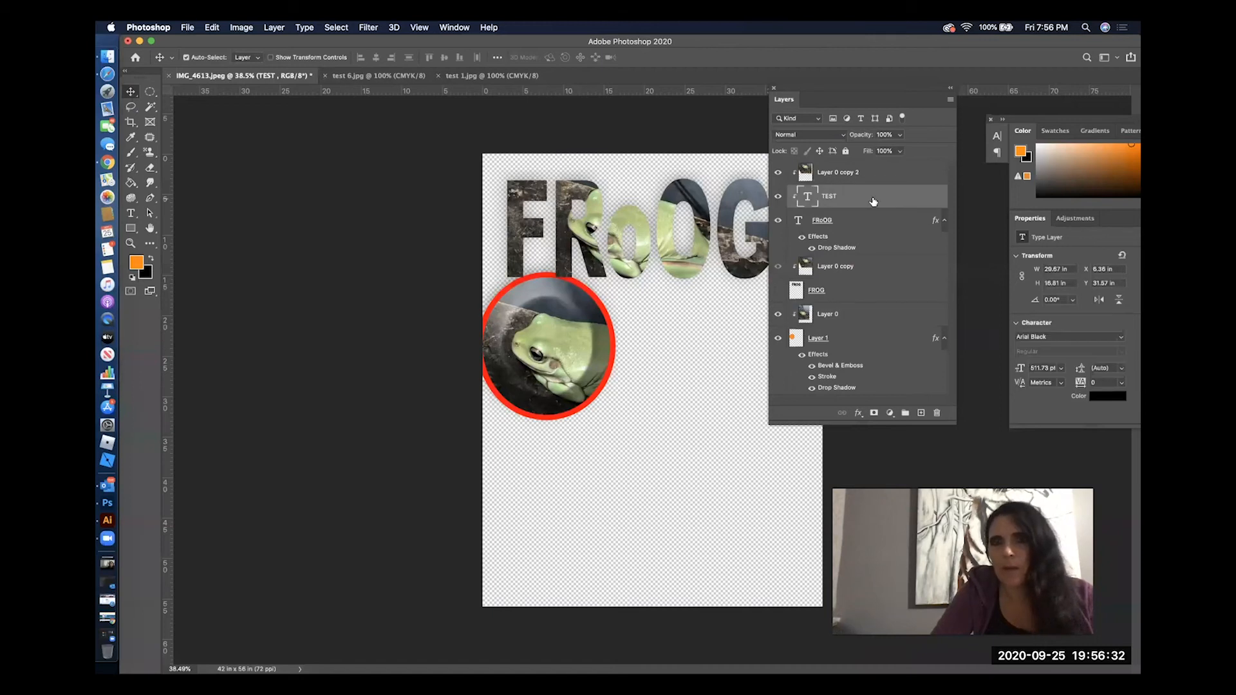
Move the TEST layer to the bottom of the layer stack and shift its text down and right below the frog circle
{"action": "left_click_drag", "start_coordinate": [841, 195], "coordinate": [841, 167]}
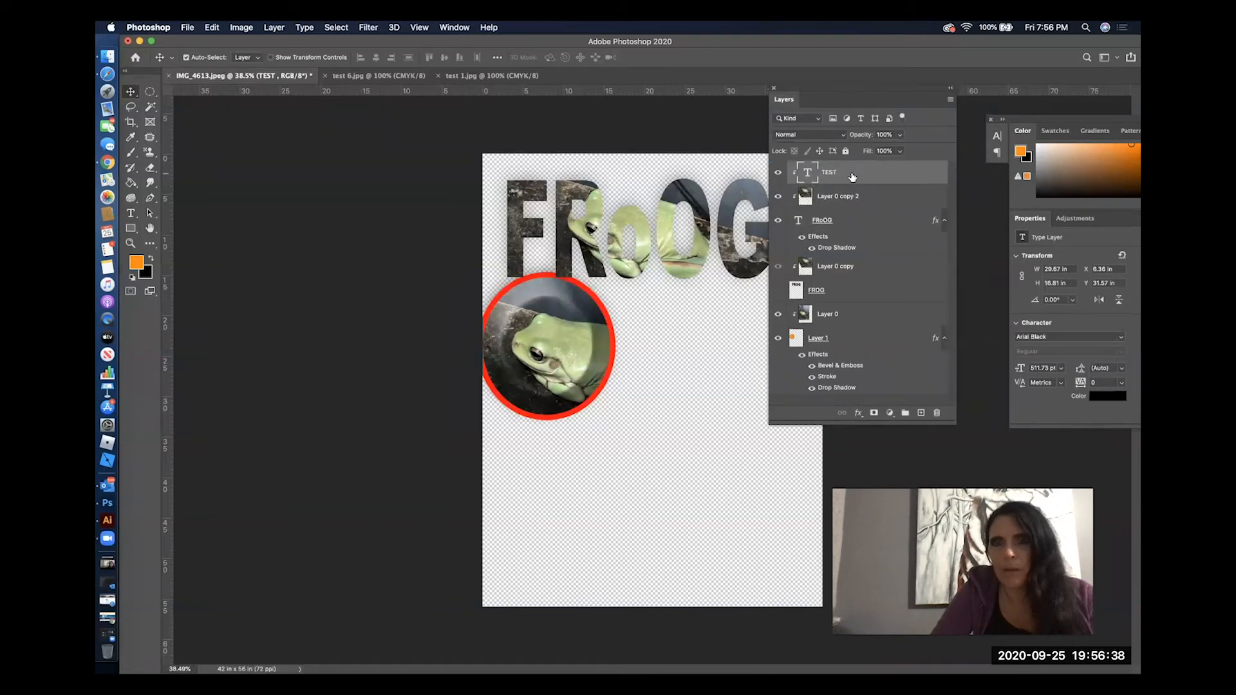
{"action": "right_click", "coordinate": [852, 172]}
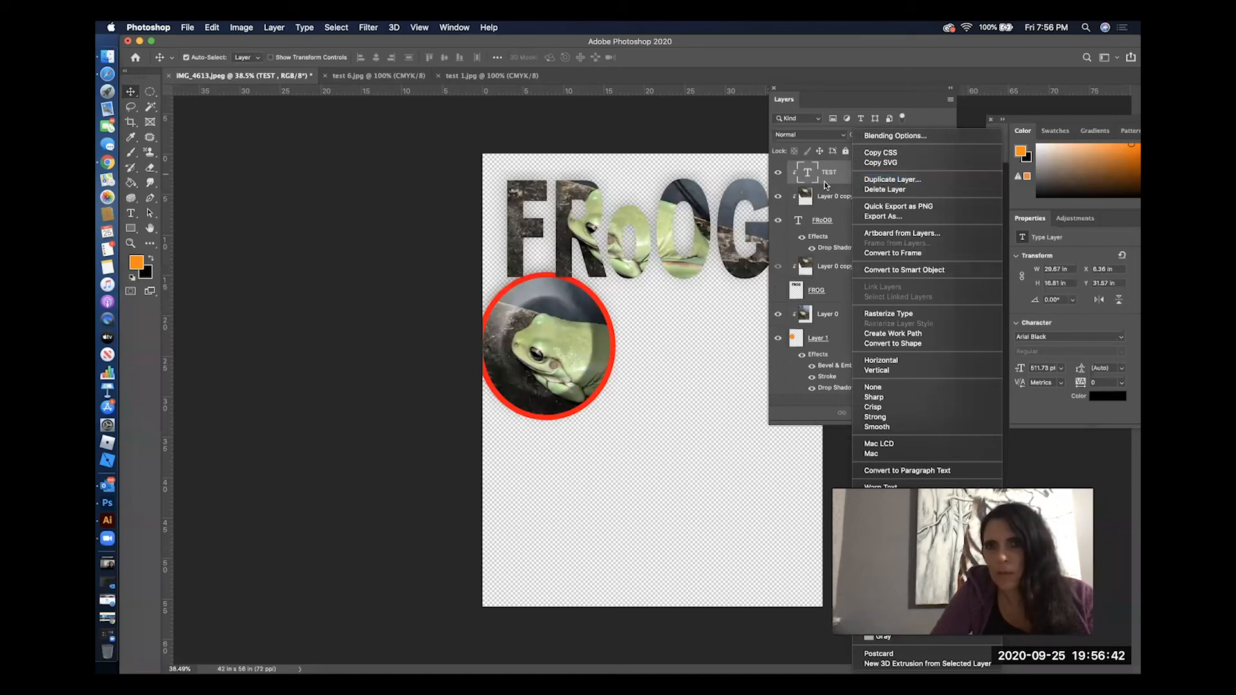
{"action": "left_click", "coordinate": [803, 187]}
{"action": "left_click_drag", "start_coordinate": [861, 178], "coordinate": [871, 384]}
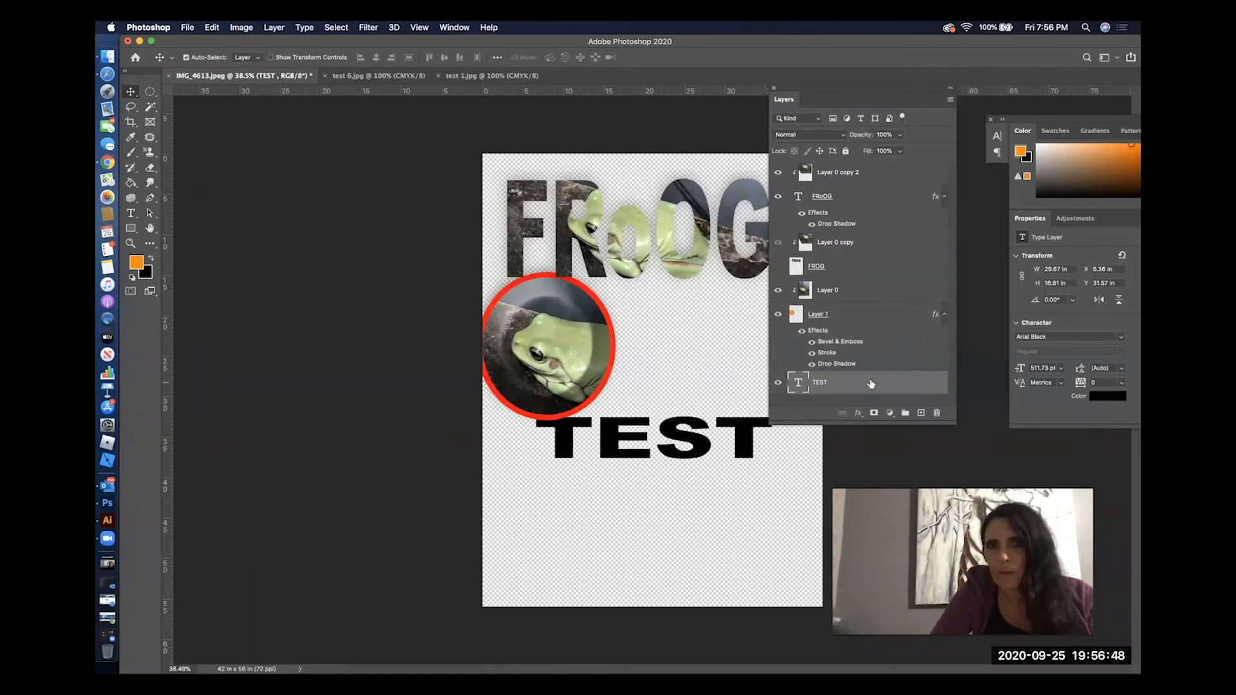
{"action": "left_click_drag", "start_coordinate": [677, 431], "coordinate": [693, 462]}
Duplicate the Layer 0 photo beneath the TEST layer, unclipped, and rasterize the TEST text
{"action": "left_click_drag", "start_coordinate": [851, 295], "coordinate": [850, 403]}
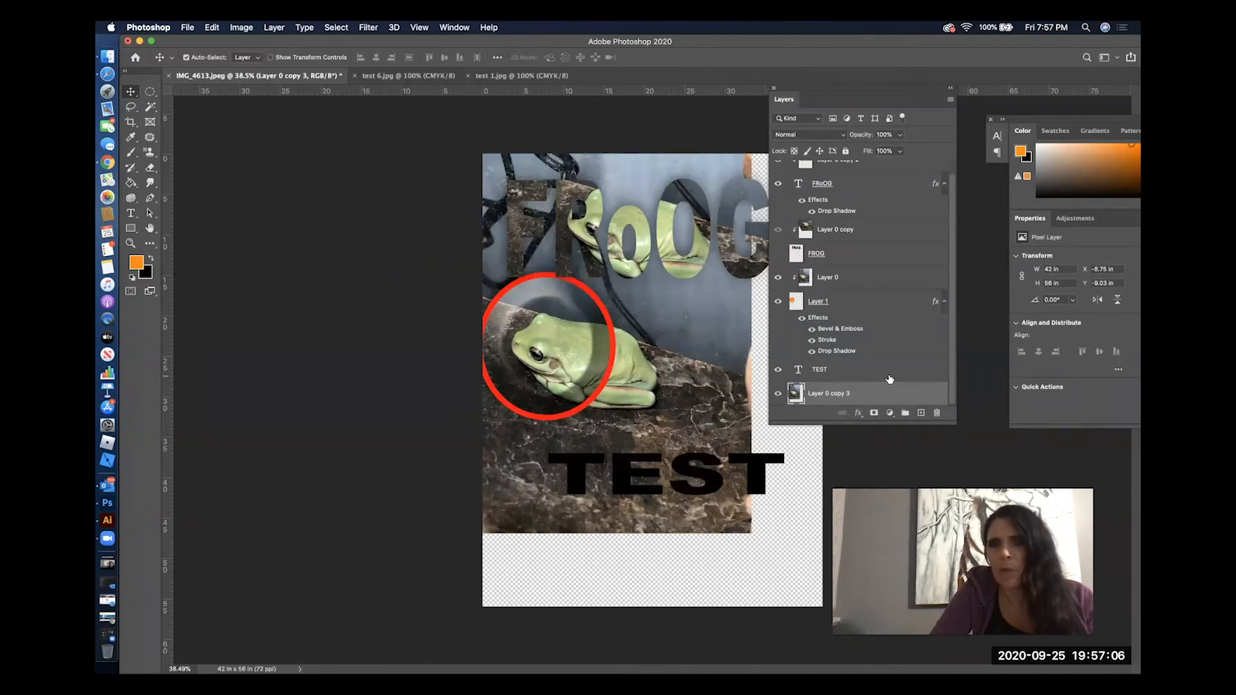
{"action": "left_click", "coordinate": [890, 378]}
{"action": "right_click", "coordinate": [890, 378]}
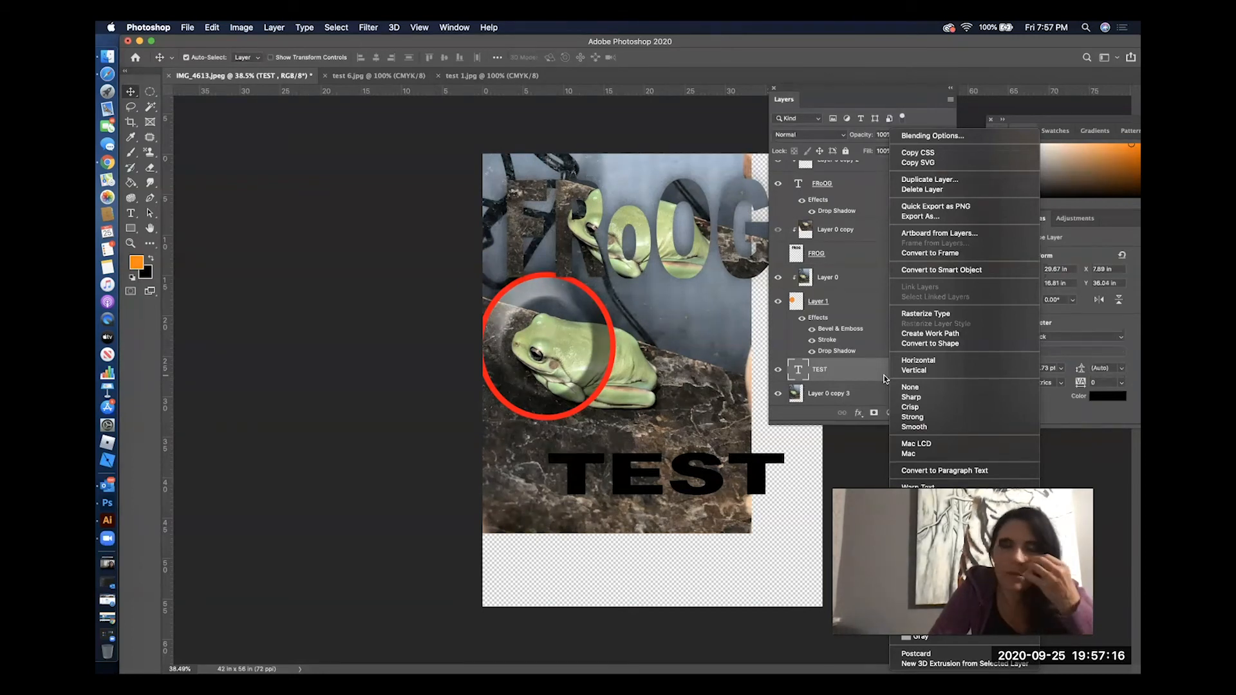
{"action": "left_click", "coordinate": [943, 314]}
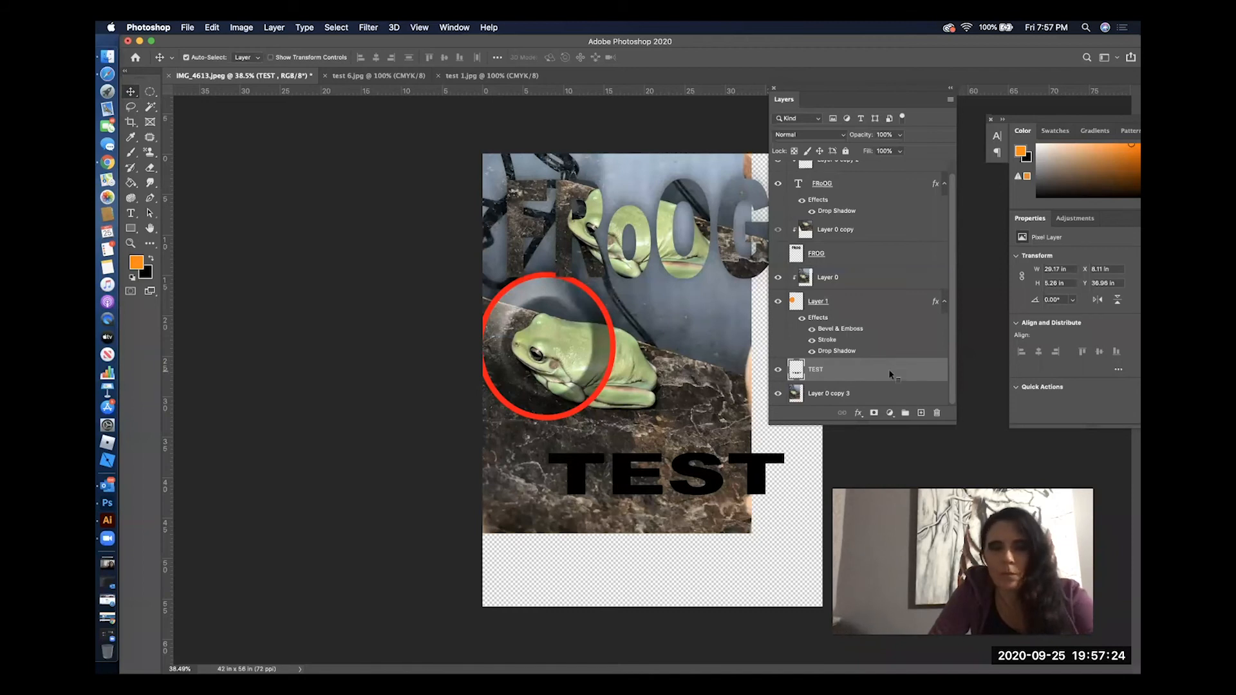
Clip the TEST layer to Layer 0 copy 3 and move that photo down and right behind the word
{"action": "right_click", "coordinate": [889, 370]}
{"action": "left_click", "coordinate": [924, 387]}
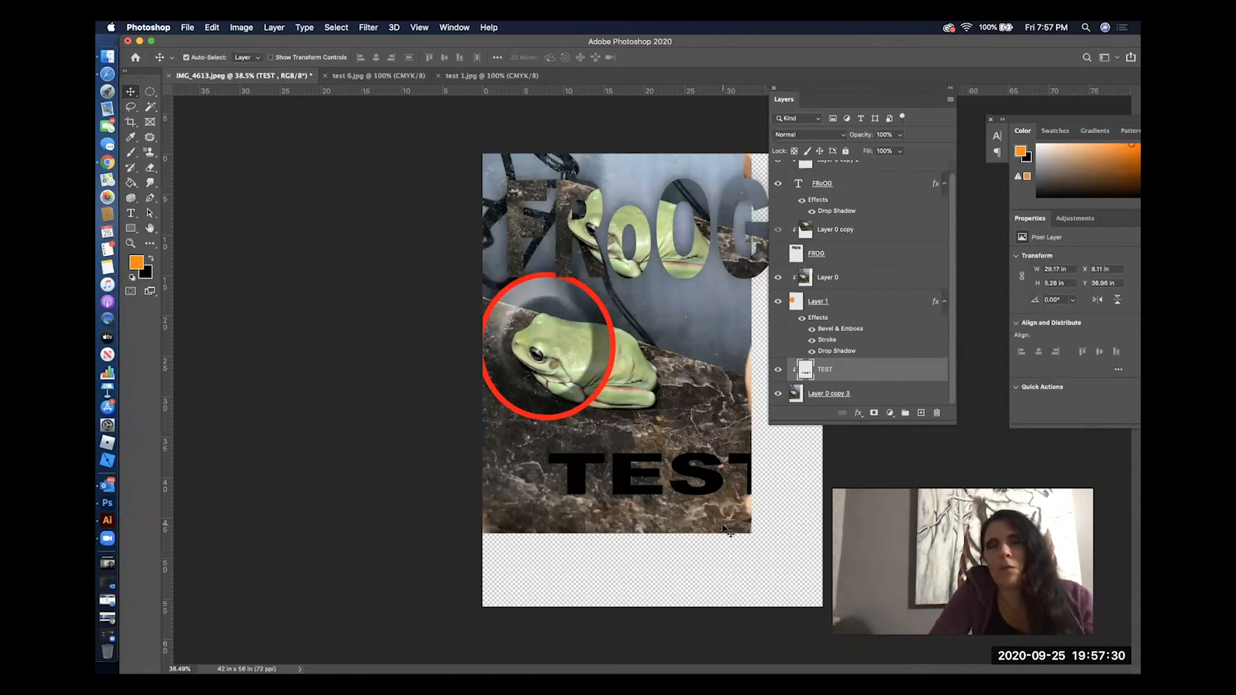
{"action": "left_click_drag", "start_coordinate": [717, 521], "coordinate": [784, 583]}
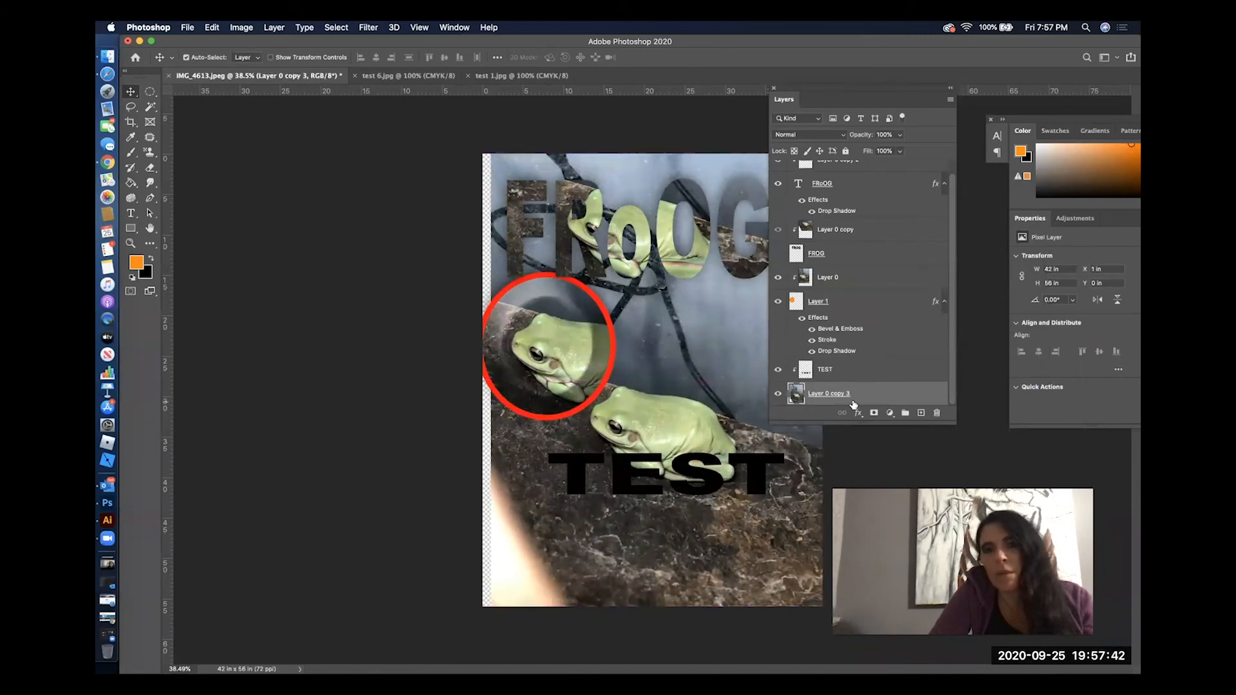
Move Layer 0 copy 3 above the TEST layer and clip the photo to the TEST lettering
{"action": "left_click_drag", "start_coordinate": [850, 364], "coordinate": [850, 366]}
{"action": "right_click", "coordinate": [881, 373]}
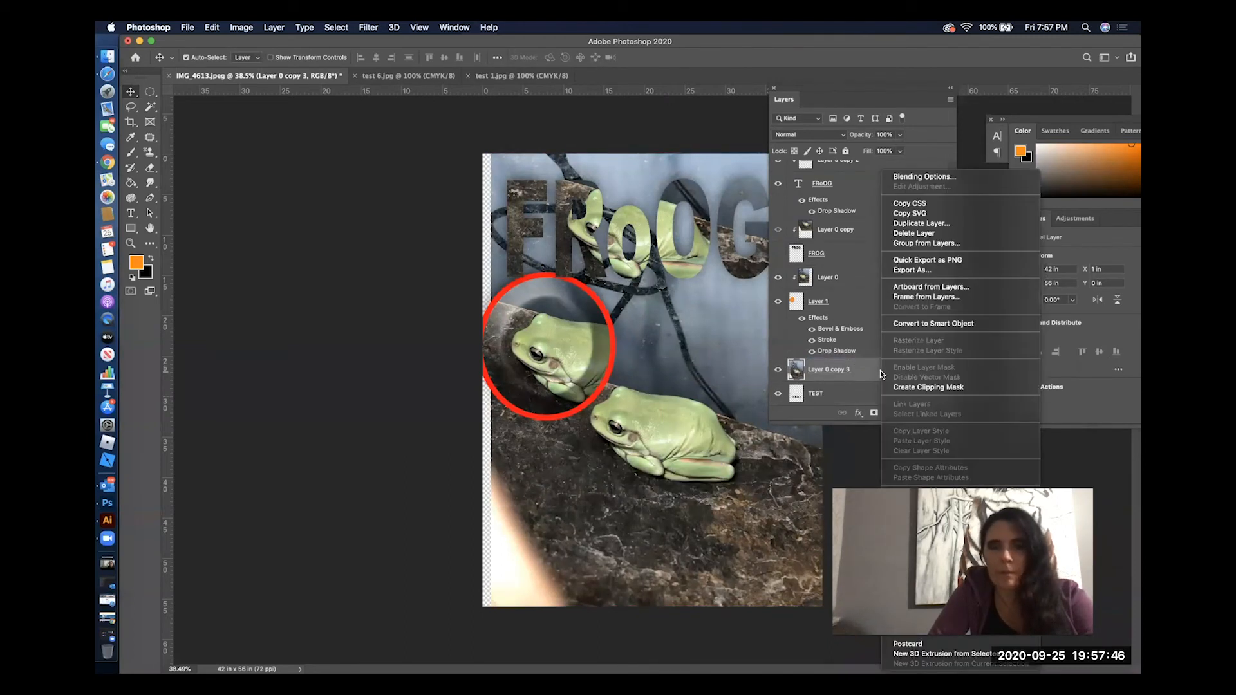
{"action": "left_click", "coordinate": [924, 393]}
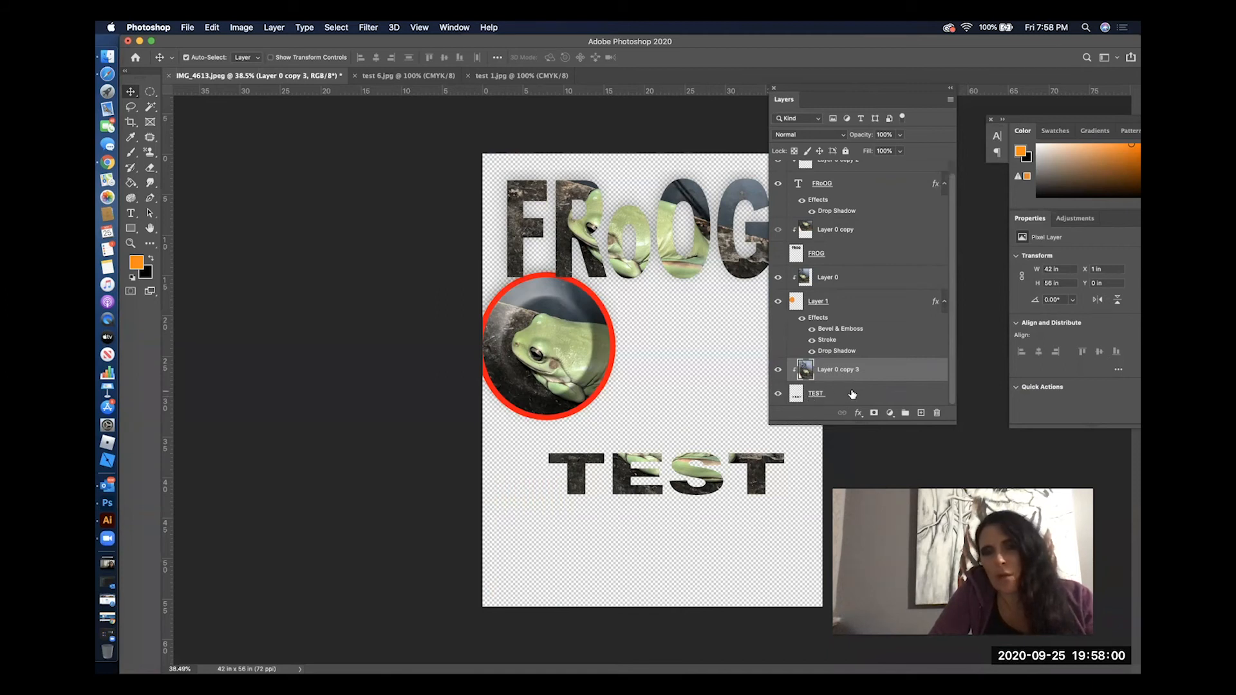
Show the rasterized FROG layer with its clipped photo, and hide Layer 0 copy 2 and the FRoOG text layer
{"action": "left_click", "coordinate": [841, 256]}
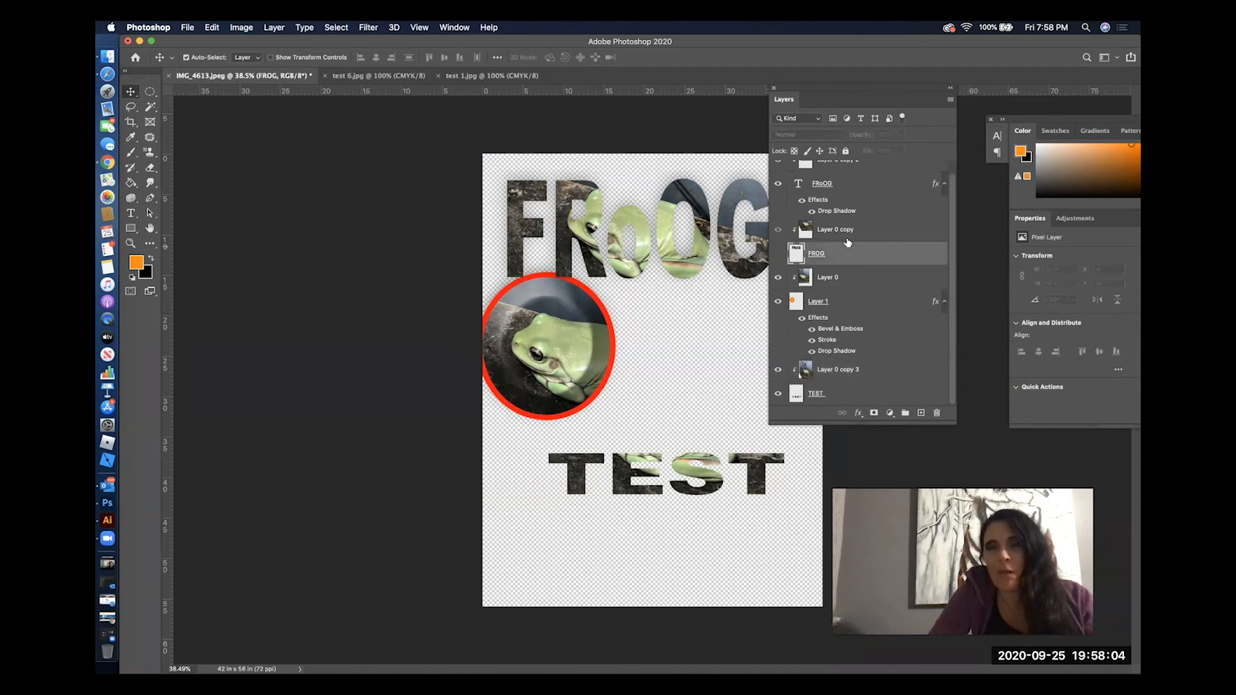
{"action": "left_click", "coordinate": [855, 237]}
{"action": "scroll", "coordinate": [855, 230], "scroll_direction": "up", "scroll_amount": 1}
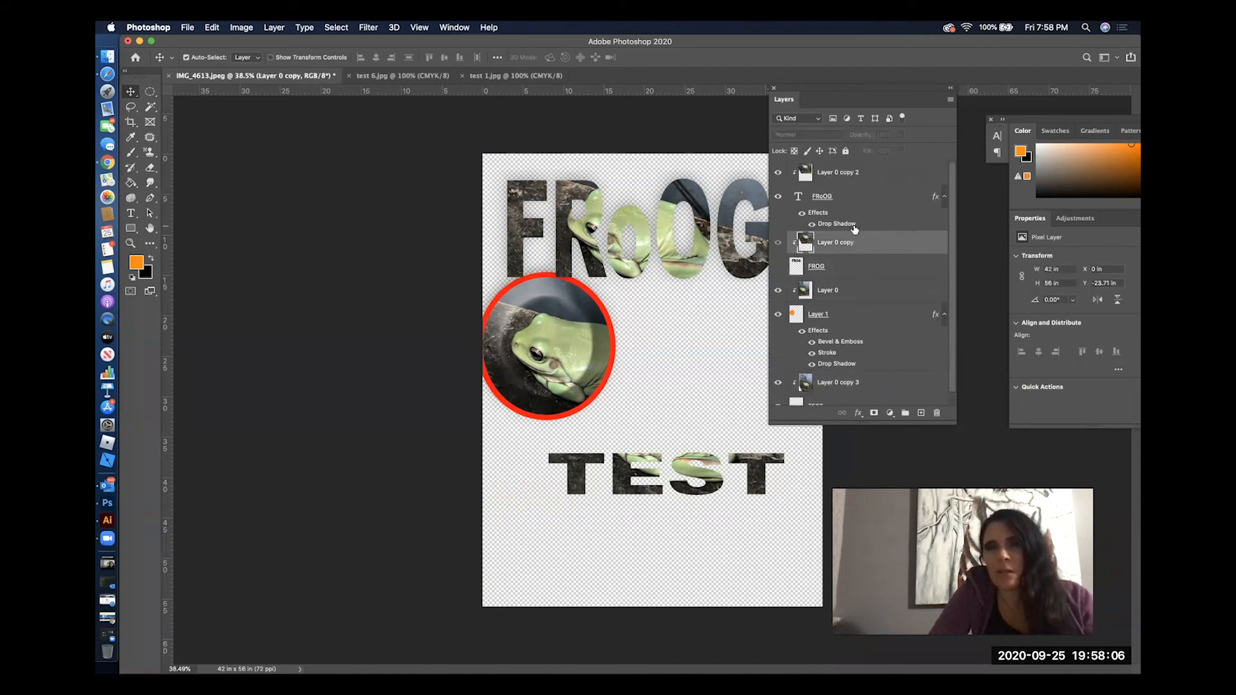
{"action": "left_click", "coordinate": [838, 197]}
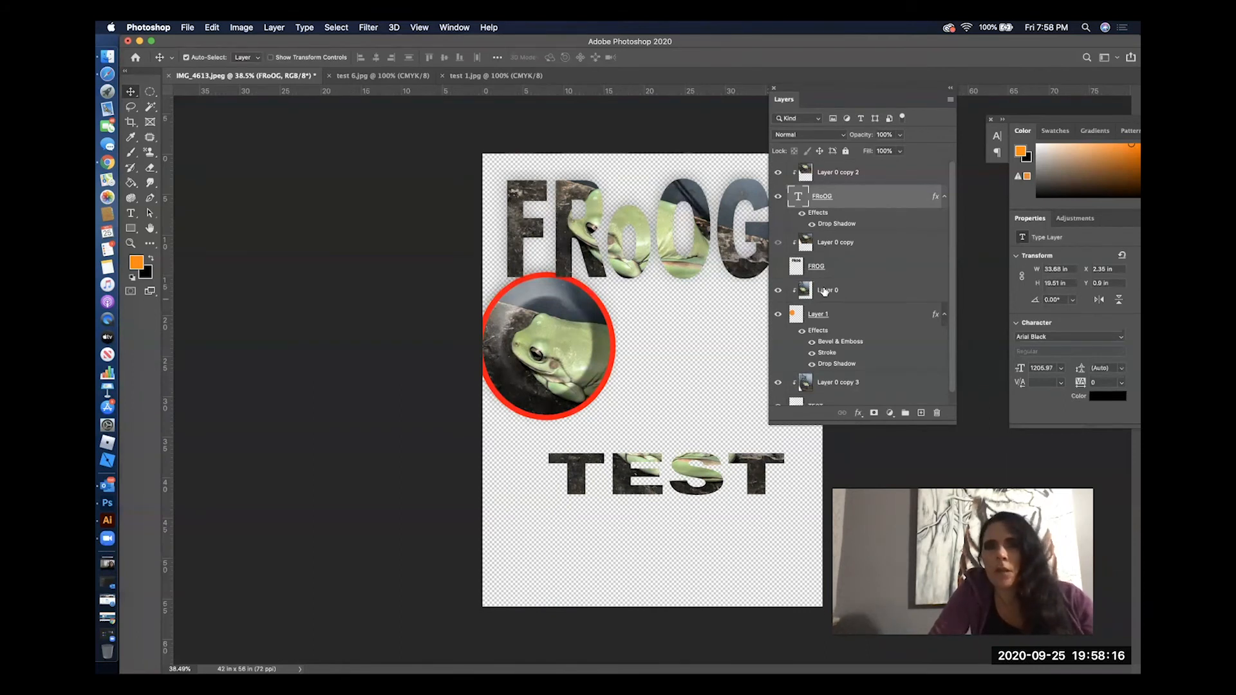
{"action": "left_click", "coordinate": [840, 271]}
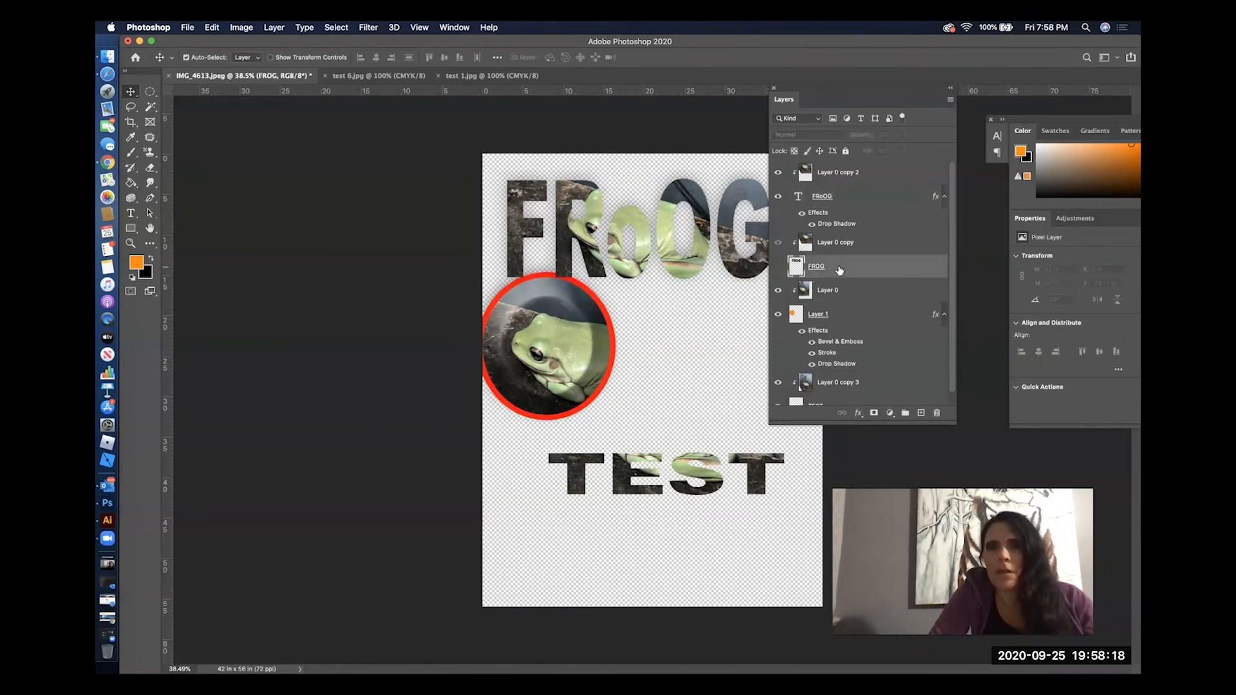
{"action": "left_click", "coordinate": [778, 267]}
{"action": "left_click", "coordinate": [777, 267]}
{"action": "left_click", "coordinate": [777, 267]}
{"action": "left_click", "coordinate": [778, 172]}
{"action": "left_click", "coordinate": [779, 196]}
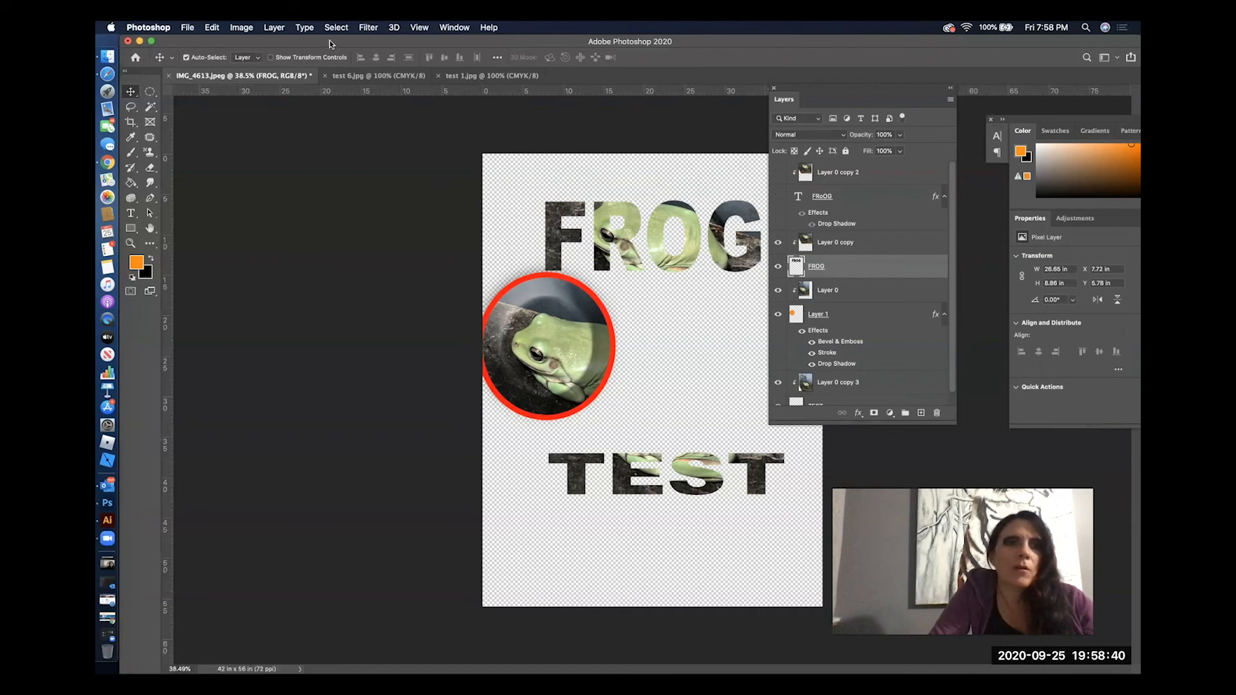
Smudge the bottom of the O on the FROG layer downward with several strokes at 35% strength
{"action": "left_click", "coordinate": [150, 183]}
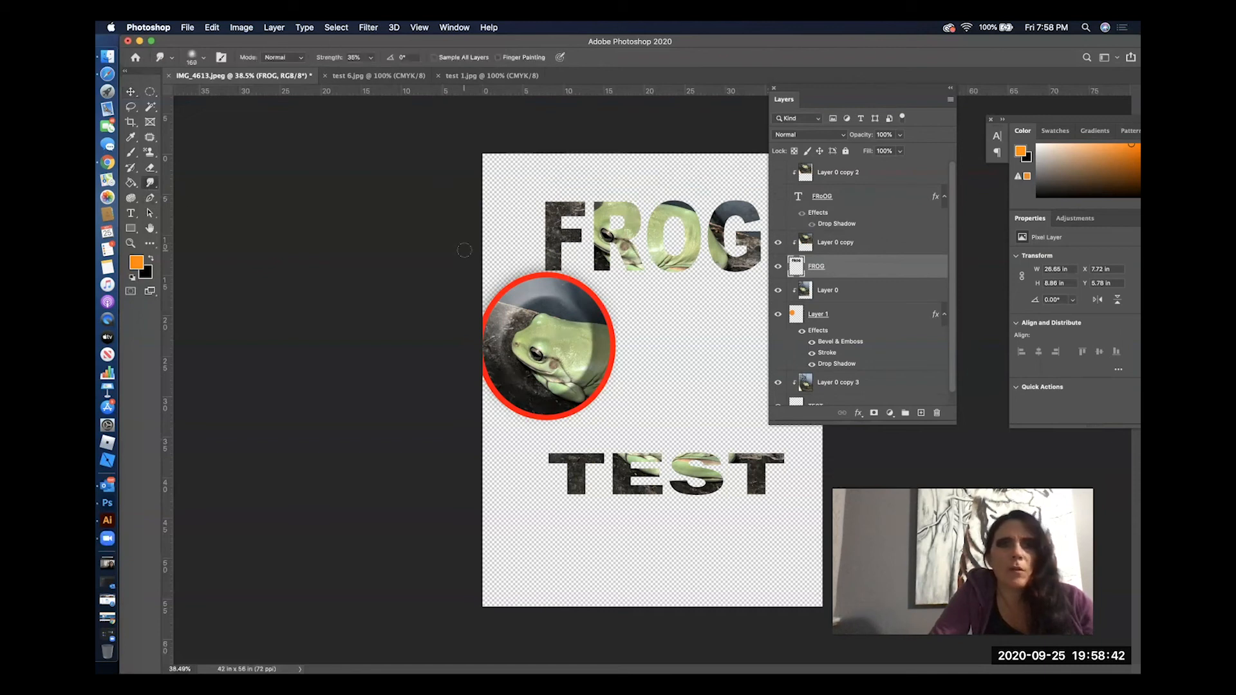
{"action": "left_click_drag", "start_coordinate": [683, 266], "coordinate": [678, 317]}
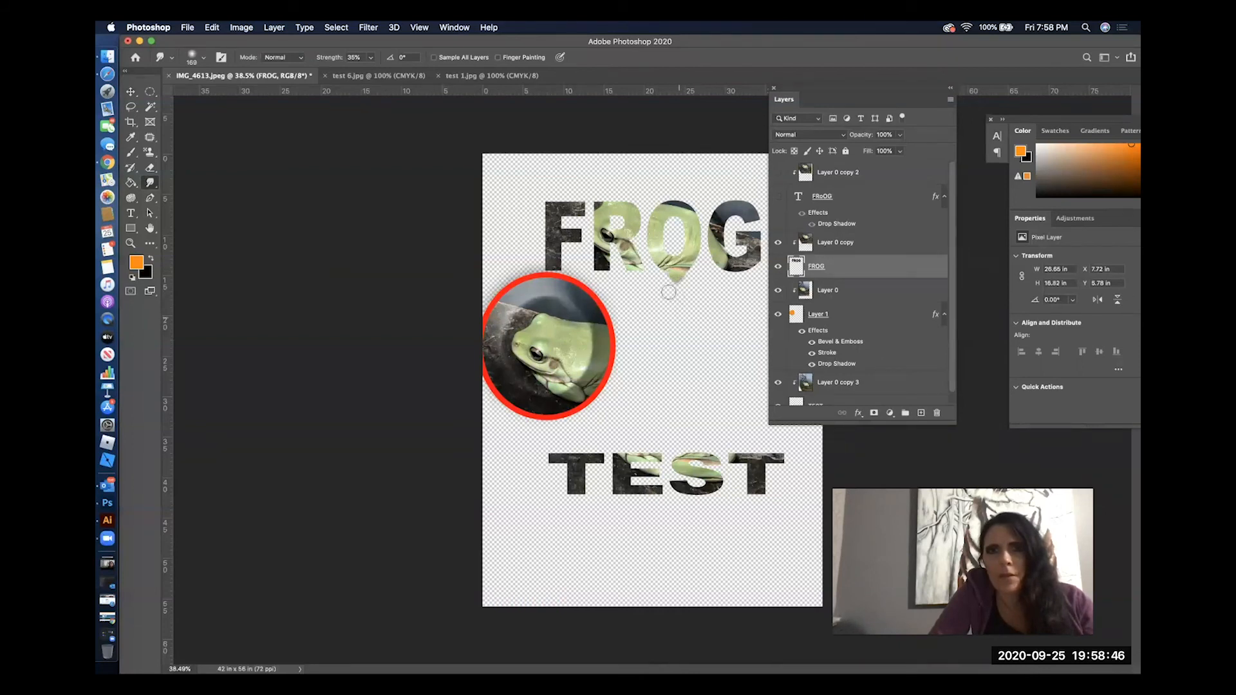
{"action": "left_click_drag", "start_coordinate": [665, 275], "coordinate": [665, 329]}
{"action": "left_click_drag", "start_coordinate": [659, 260], "coordinate": [664, 328]}
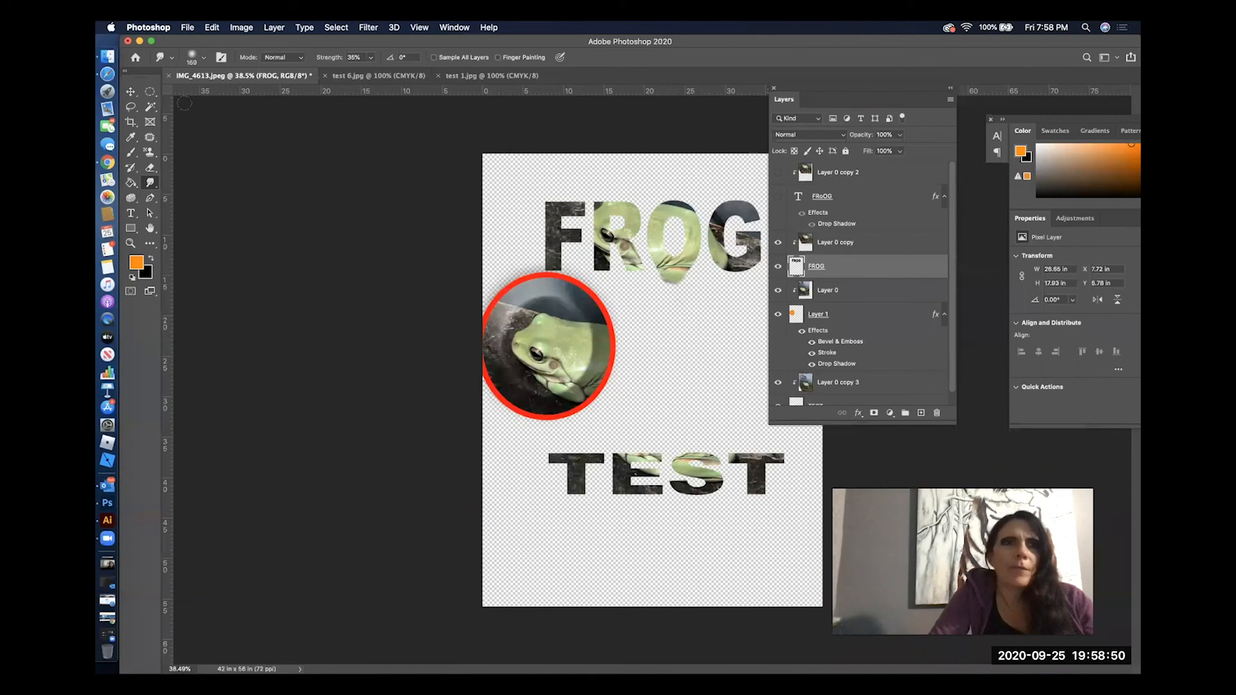
Select the smudged O with a rectangular marquee and open it in the Filter Gallery
{"action": "left_click", "coordinate": [150, 92]}
{"action": "left_click", "coordinate": [193, 88]}
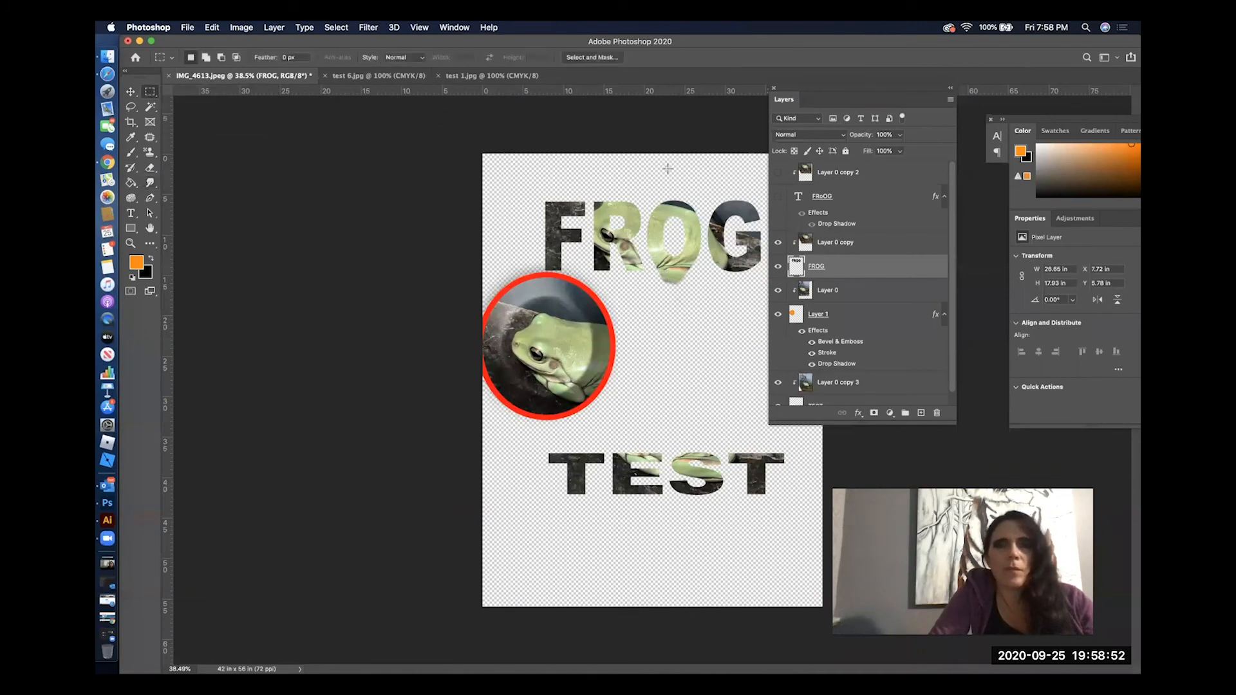
{"action": "left_click_drag", "start_coordinate": [649, 191], "coordinate": [703, 300]}
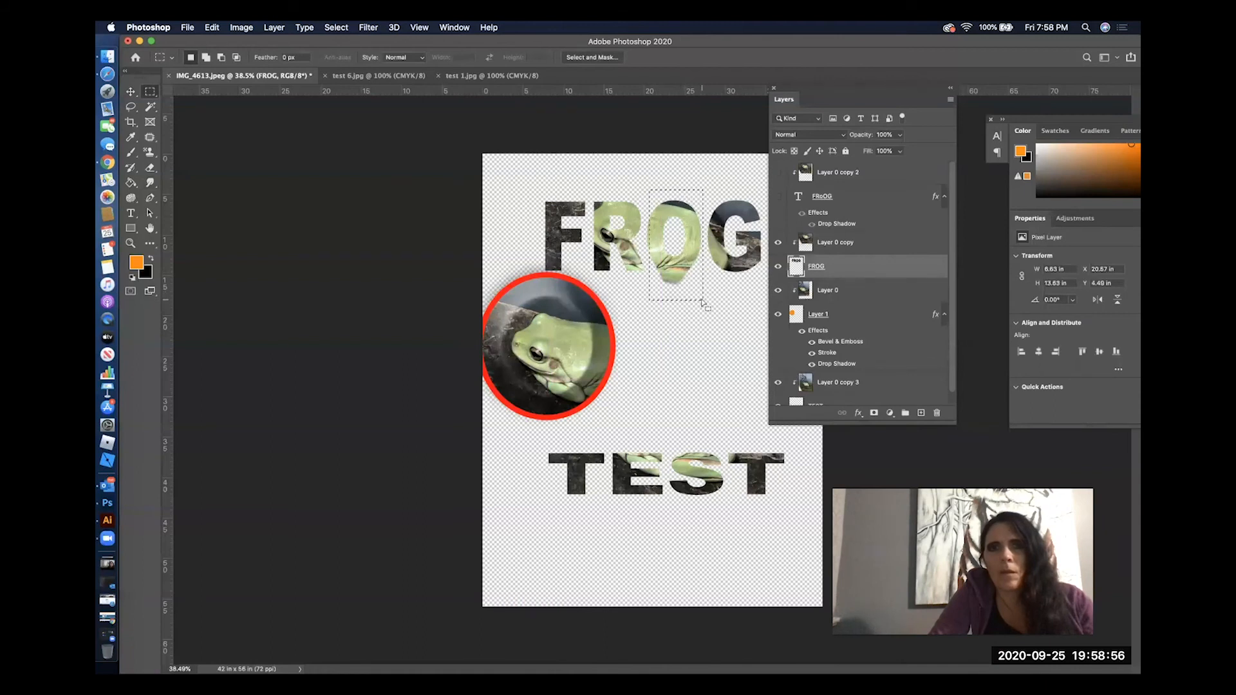
{"action": "left_click", "coordinate": [655, 319]}
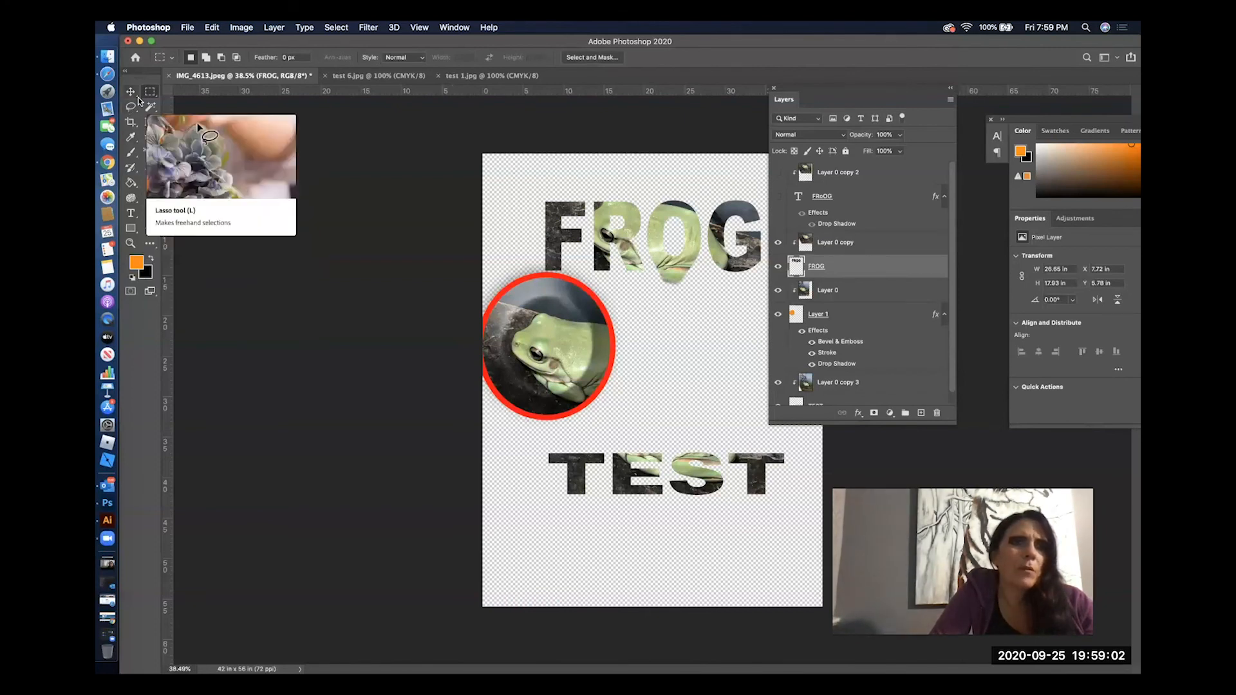
{"action": "left_click", "coordinate": [369, 28]}
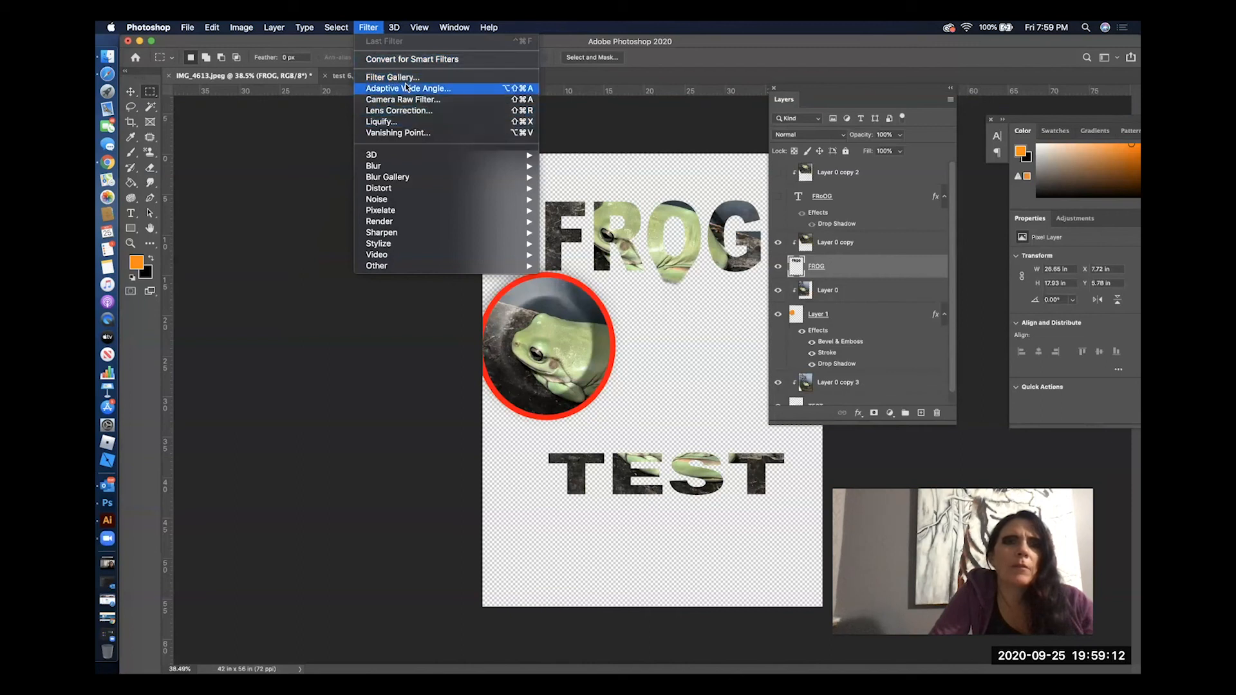
{"action": "left_click", "coordinate": [300, 136]}
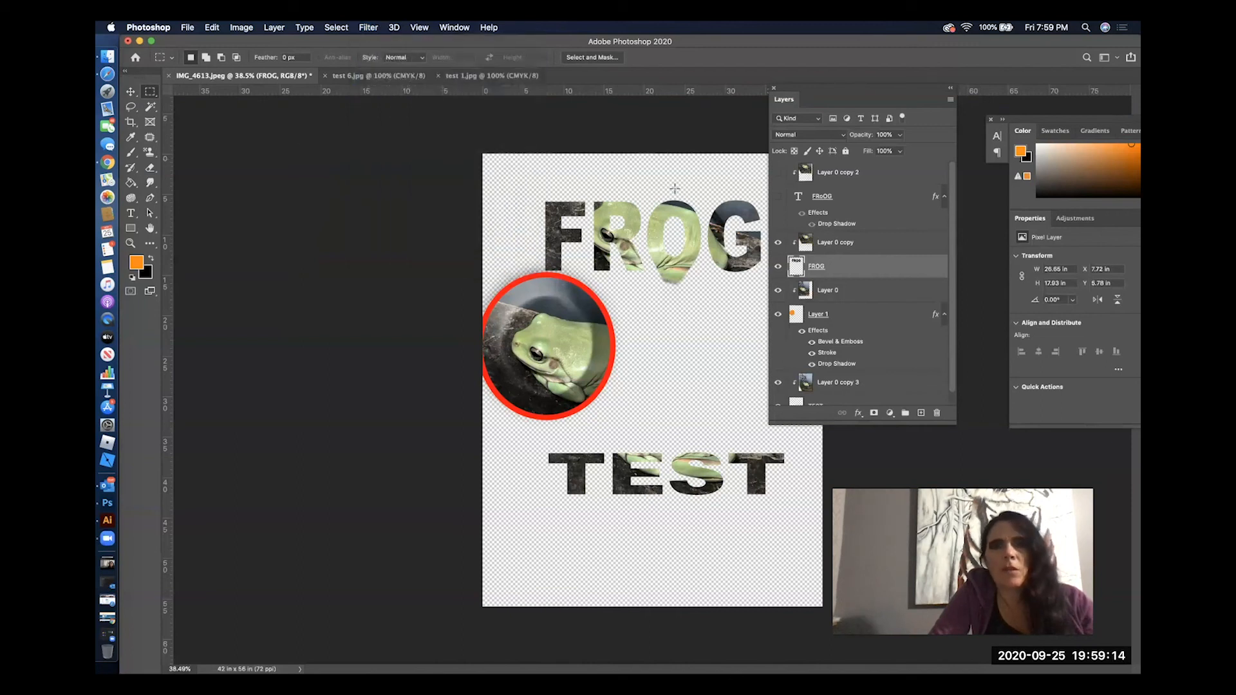
{"action": "left_click_drag", "start_coordinate": [644, 188], "coordinate": [706, 306]}
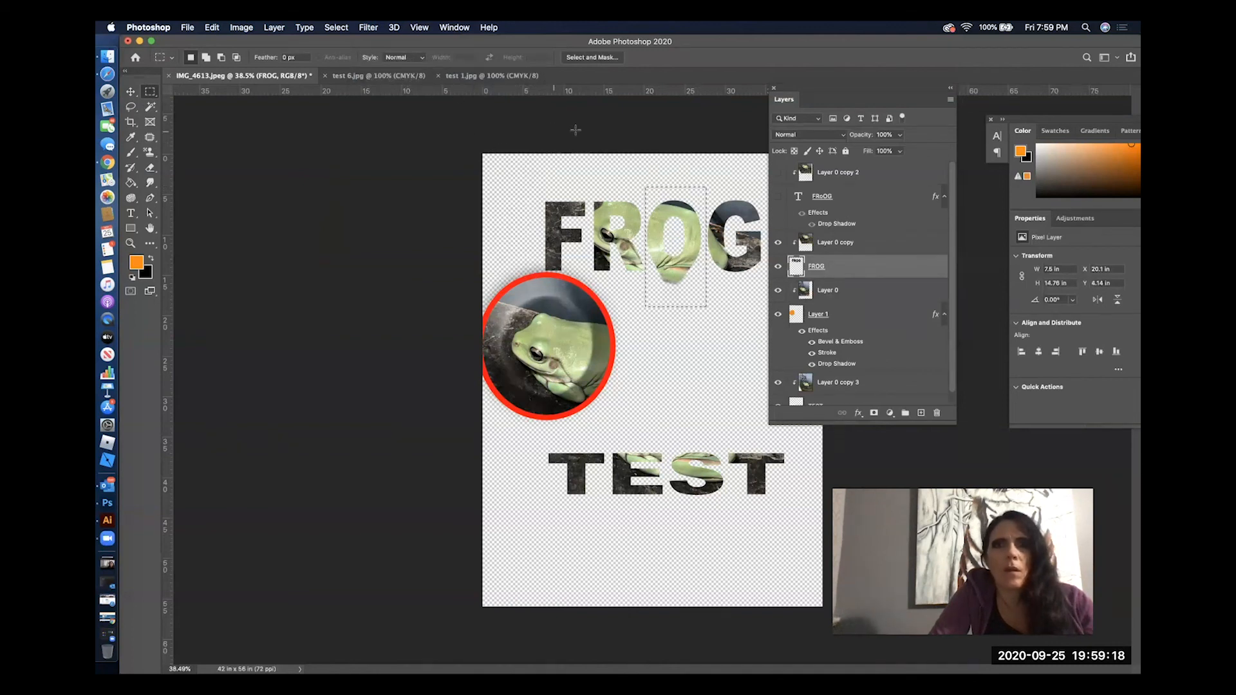
{"action": "left_click", "coordinate": [368, 27]}
{"action": "left_click", "coordinate": [390, 78]}
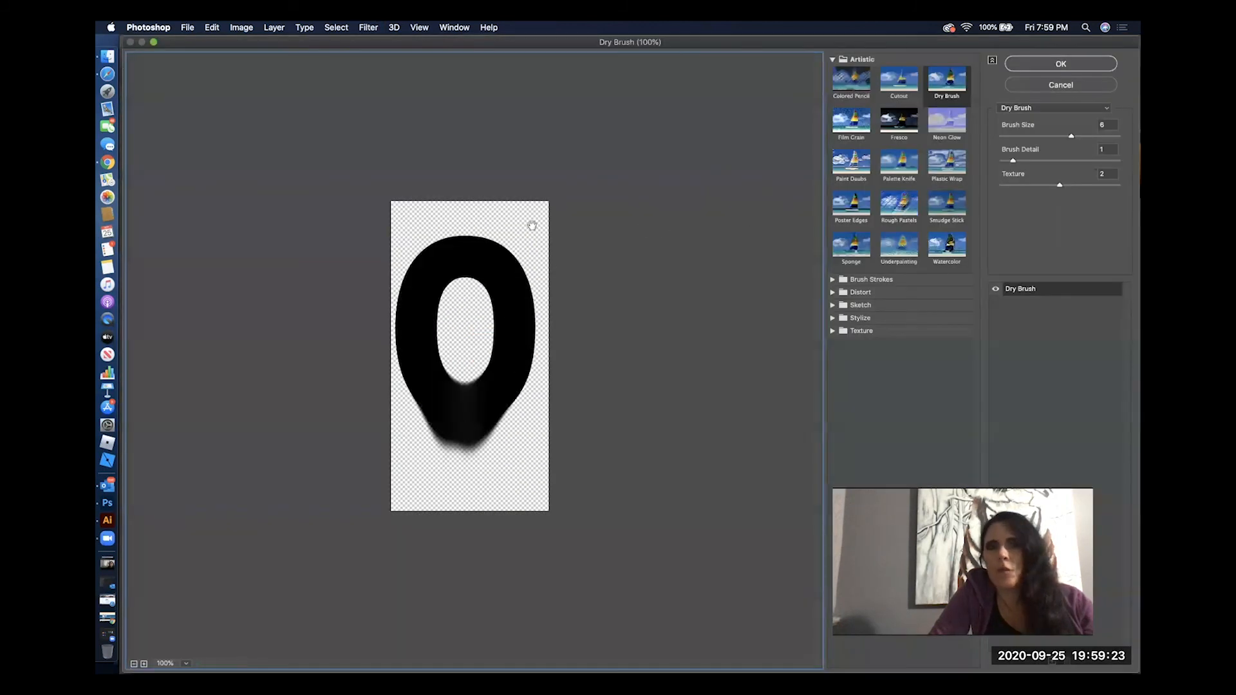
Preview Artistic, Brush Strokes, Sketch and Distort filters on the smudged O, including Film Grain, Sponge, Ink Outlines, Spatter, Charcoal and Glass
{"action": "left_click", "coordinate": [837, 124]}
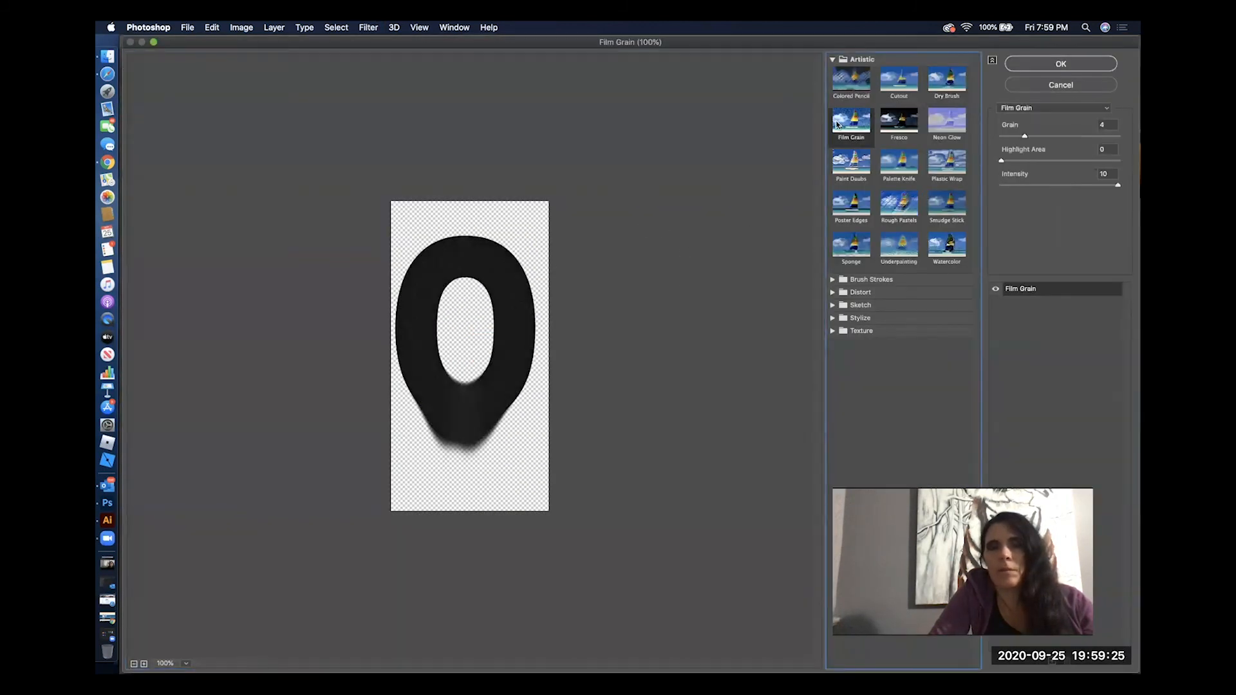
{"action": "left_click", "coordinate": [854, 167]}
{"action": "left_click", "coordinate": [863, 208]}
{"action": "left_click", "coordinate": [864, 253]}
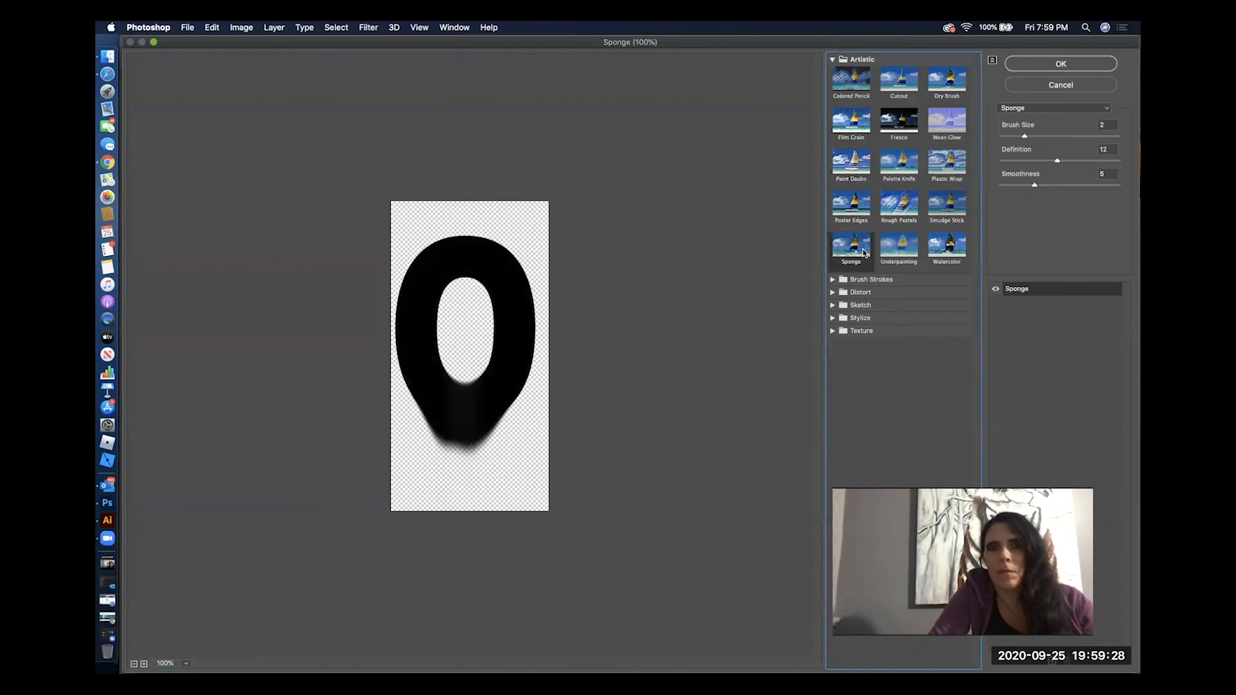
{"action": "left_click", "coordinate": [833, 280]}
{"action": "left_click", "coordinate": [899, 346]}
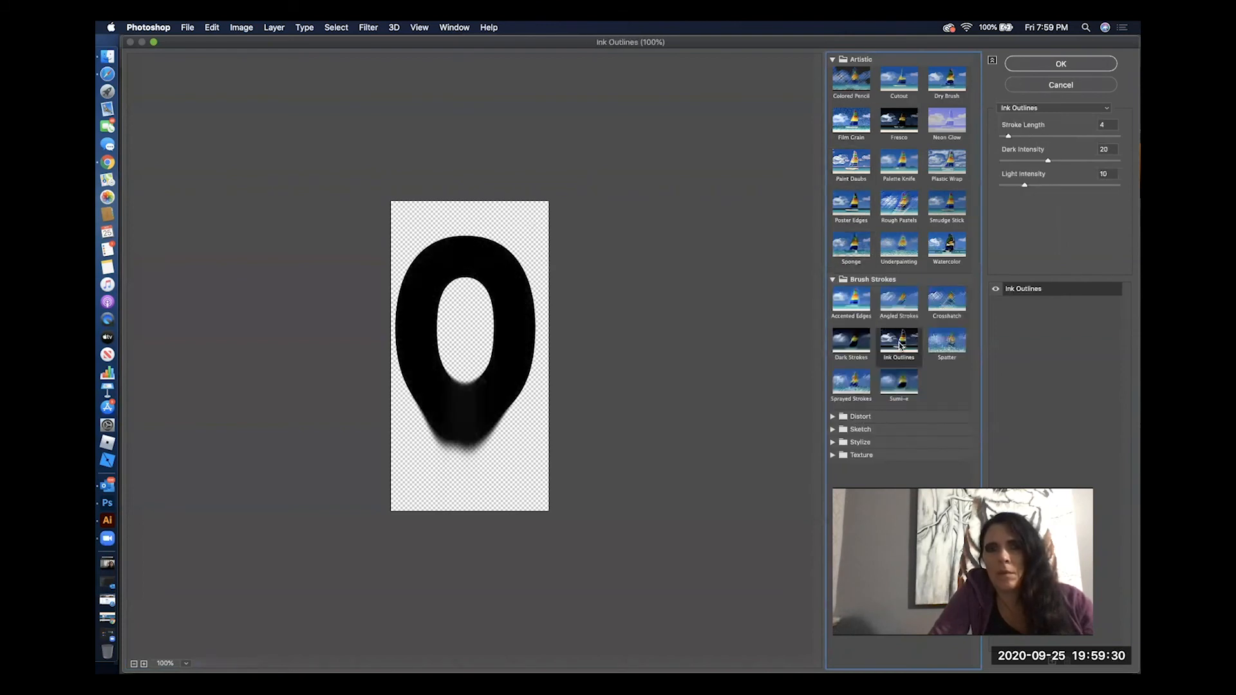
{"action": "left_click", "coordinate": [940, 347]}
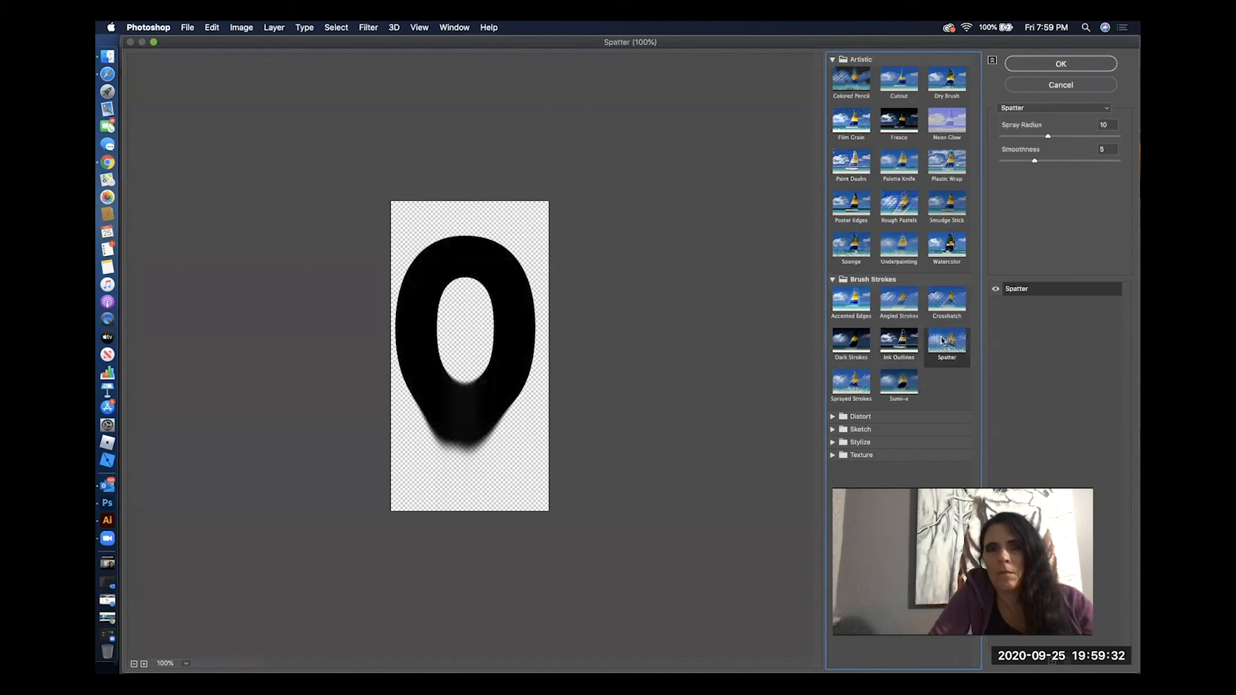
{"action": "left_click", "coordinate": [833, 431]}
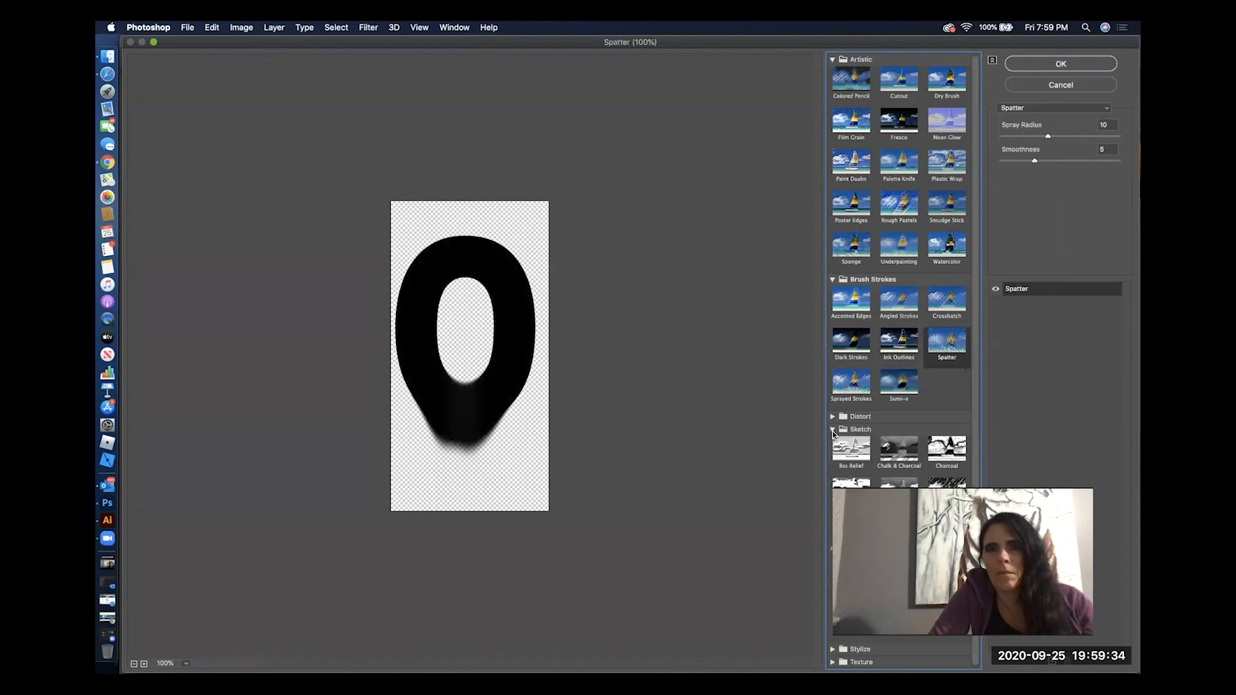
{"action": "left_click", "coordinate": [946, 449]}
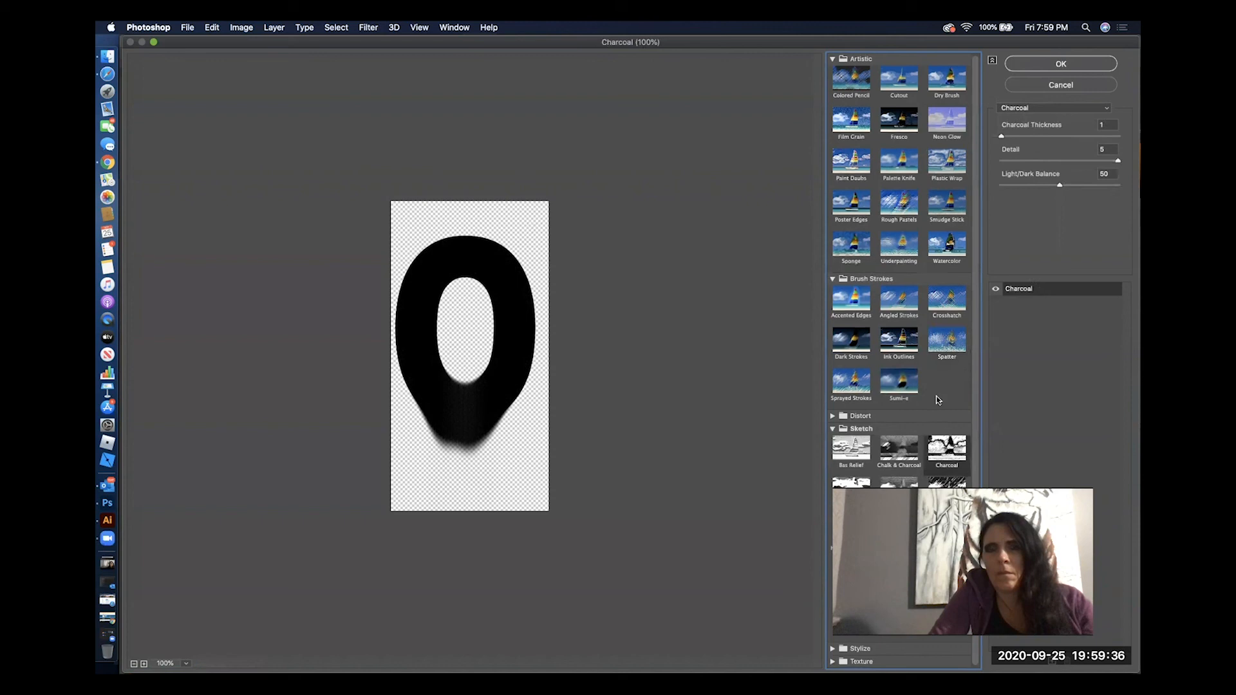
{"action": "left_click", "coordinate": [832, 417]}
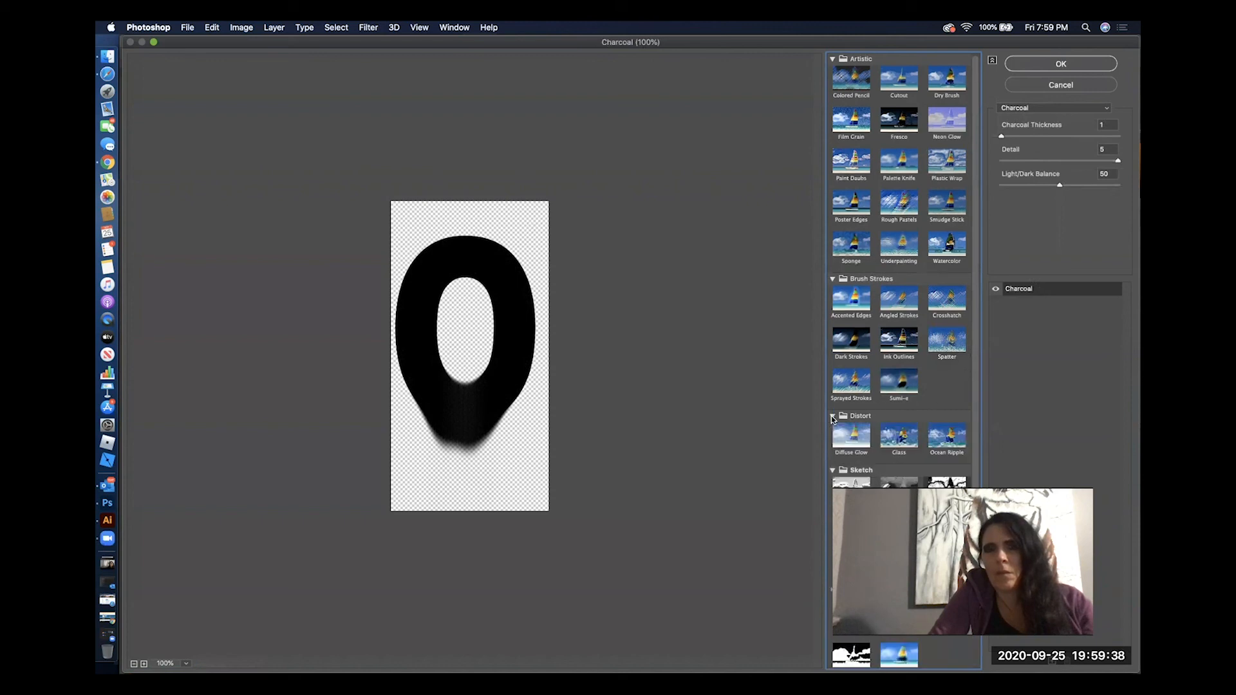
{"action": "left_click", "coordinate": [917, 439]}
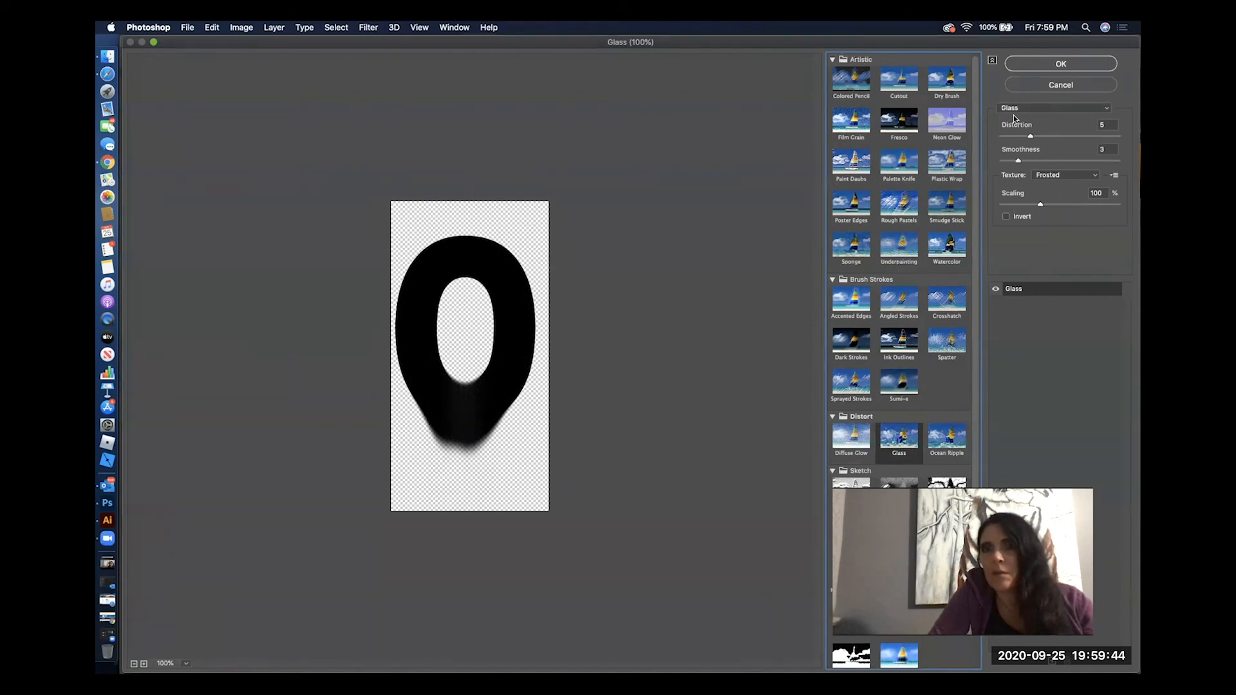
Preview more Artistic filters on the smudged O, including Colored Pencil and Dry Brush, and leave the Filter Gallery without applying any
{"action": "left_click", "coordinate": [850, 84]}
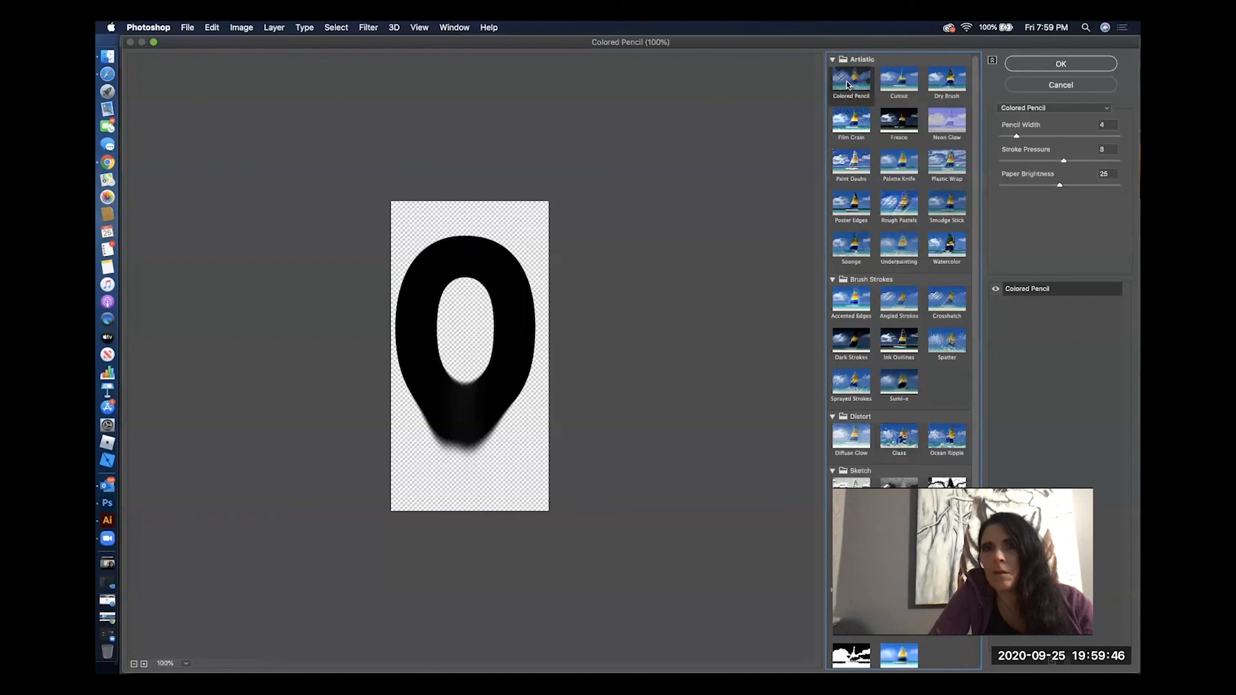
{"action": "left_click", "coordinate": [904, 84]}
{"action": "left_click", "coordinate": [955, 83]}
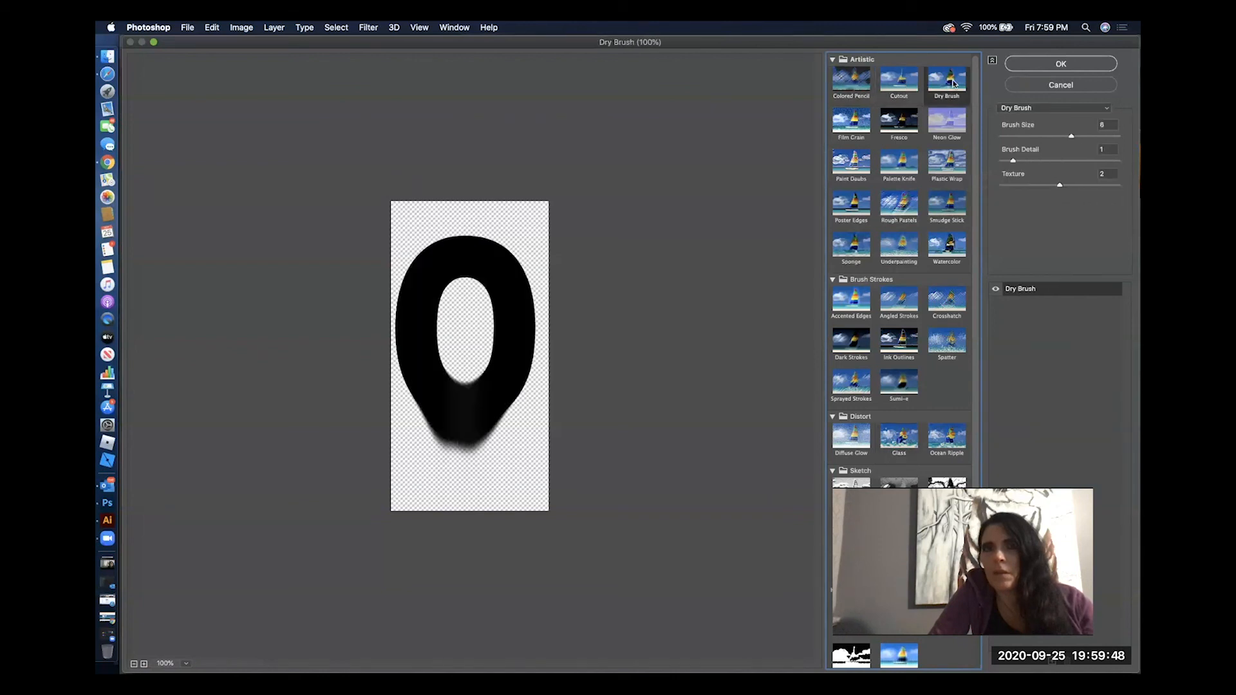
{"action": "left_click", "coordinate": [904, 125]}
{"action": "left_click", "coordinate": [848, 126]}
{"action": "left_click", "coordinate": [851, 158]}
{"action": "left_click", "coordinate": [1049, 86]}
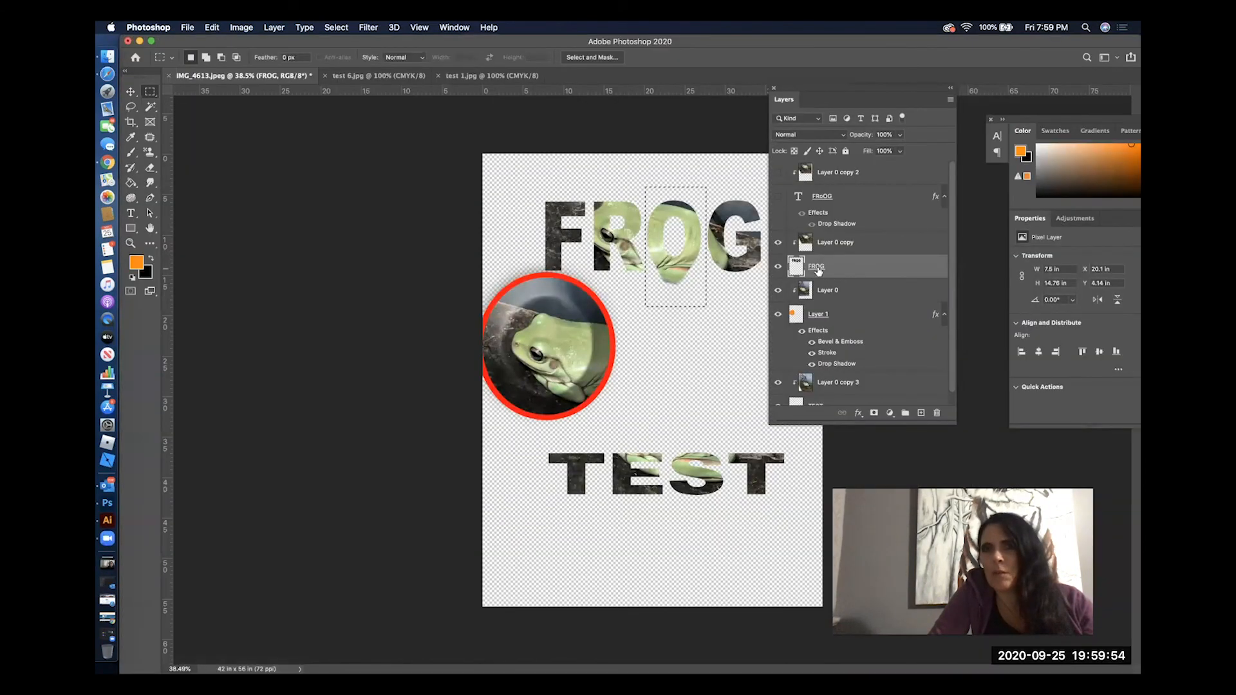
Apply the Charcoal filter from the Filter Gallery to the marqueed O area of the Layer 0 copy photo, and deselect
{"action": "left_click", "coordinate": [875, 243]}
{"action": "left_click", "coordinate": [369, 27]}
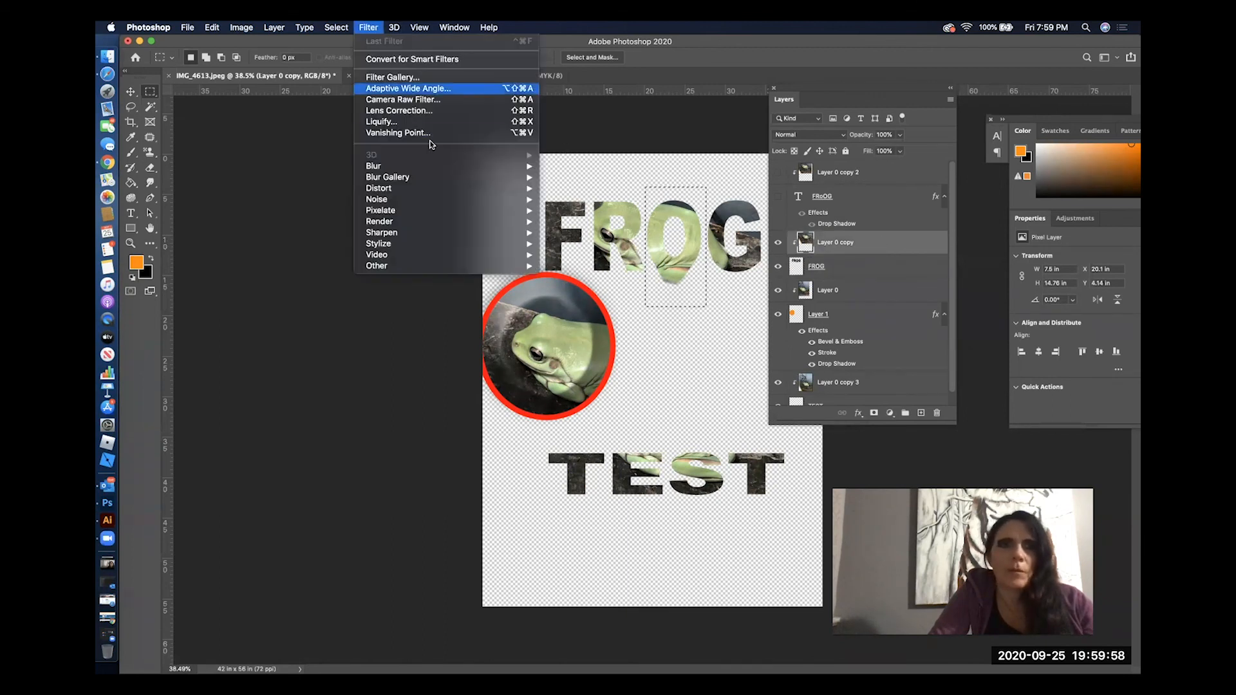
{"action": "left_click", "coordinate": [396, 78]}
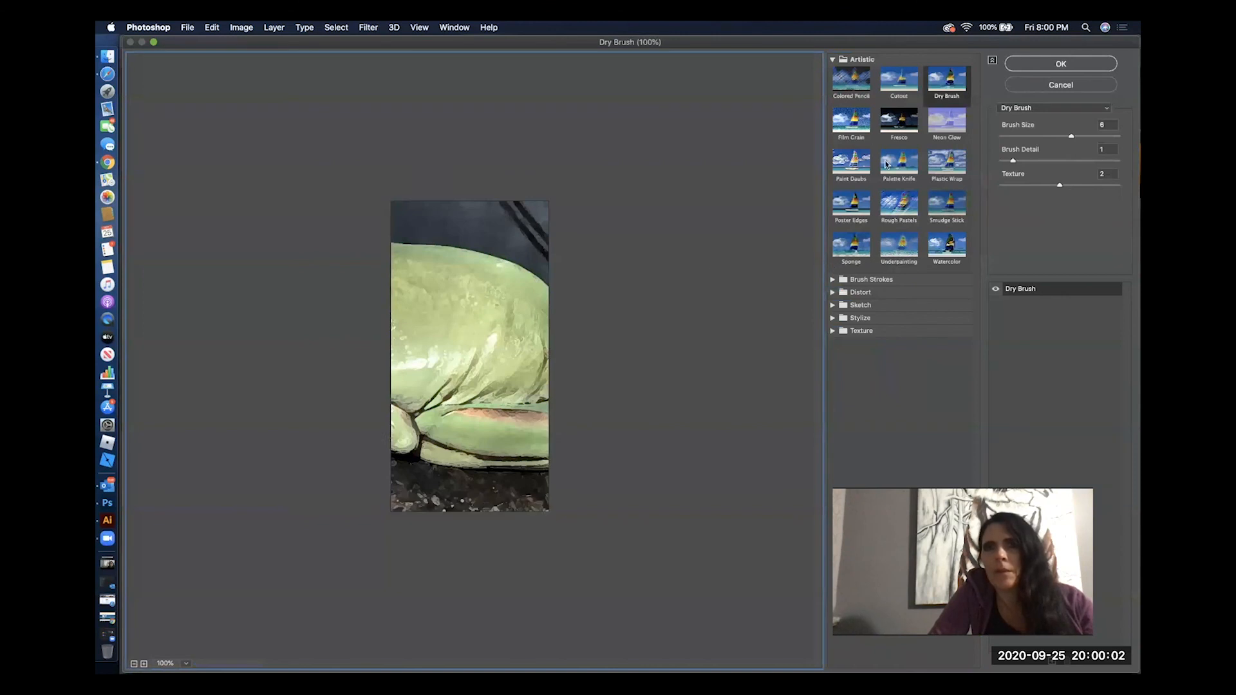
{"action": "left_click", "coordinate": [889, 164]}
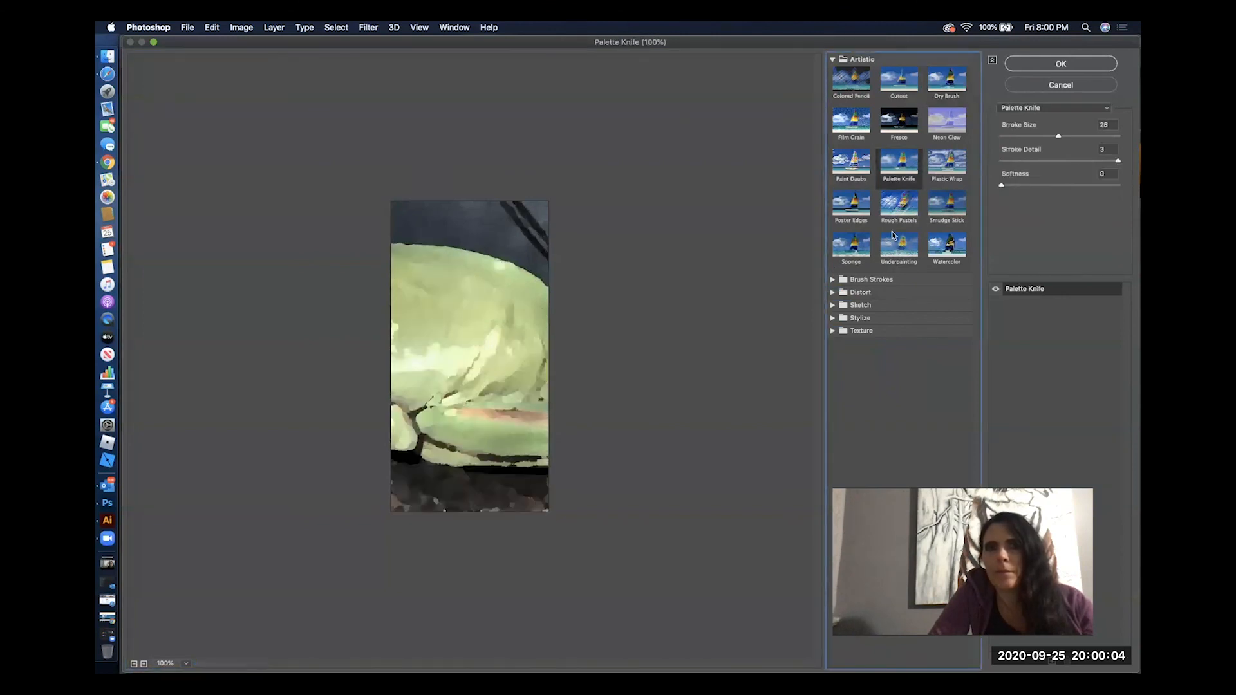
{"action": "left_click", "coordinate": [907, 212]}
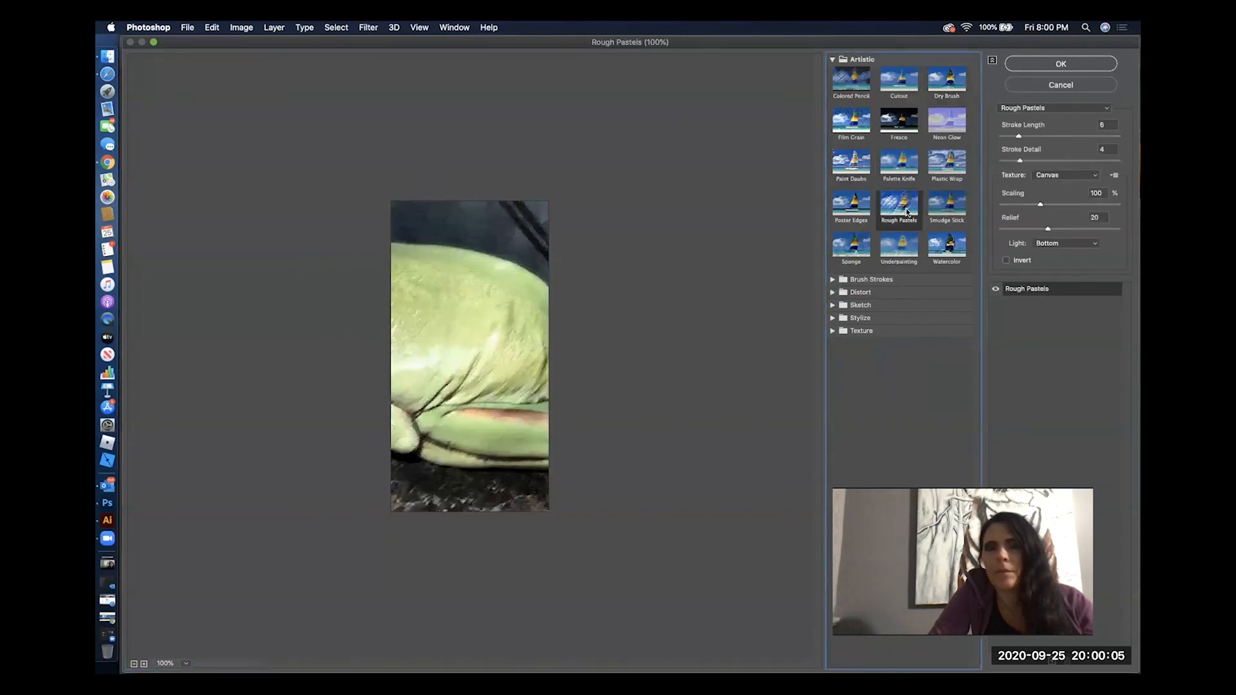
{"action": "left_click", "coordinate": [835, 306]}
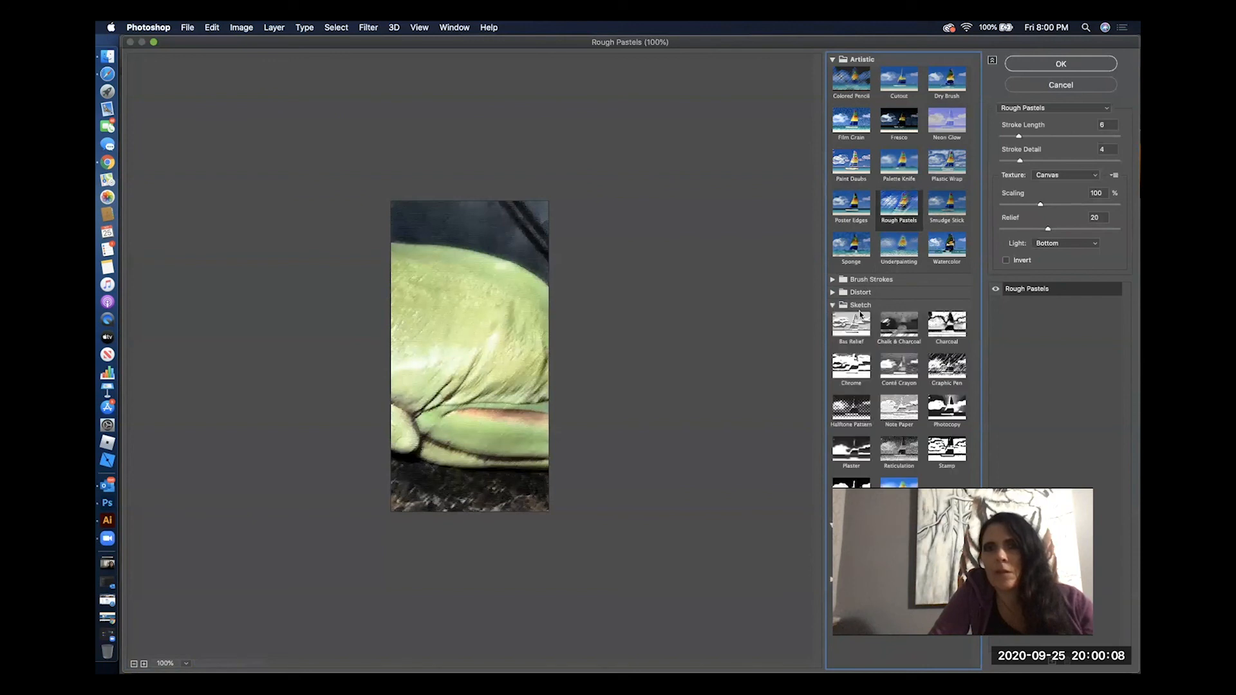
{"action": "left_click", "coordinate": [950, 328]}
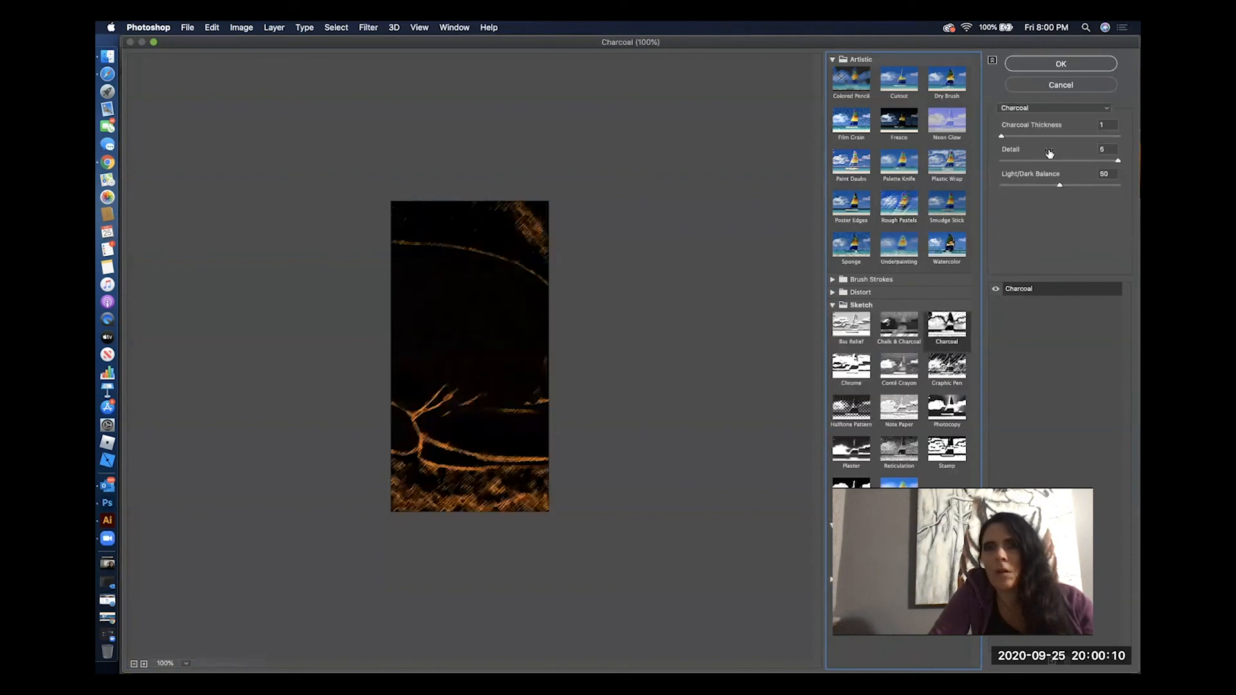
{"action": "left_click", "coordinate": [1056, 63]}
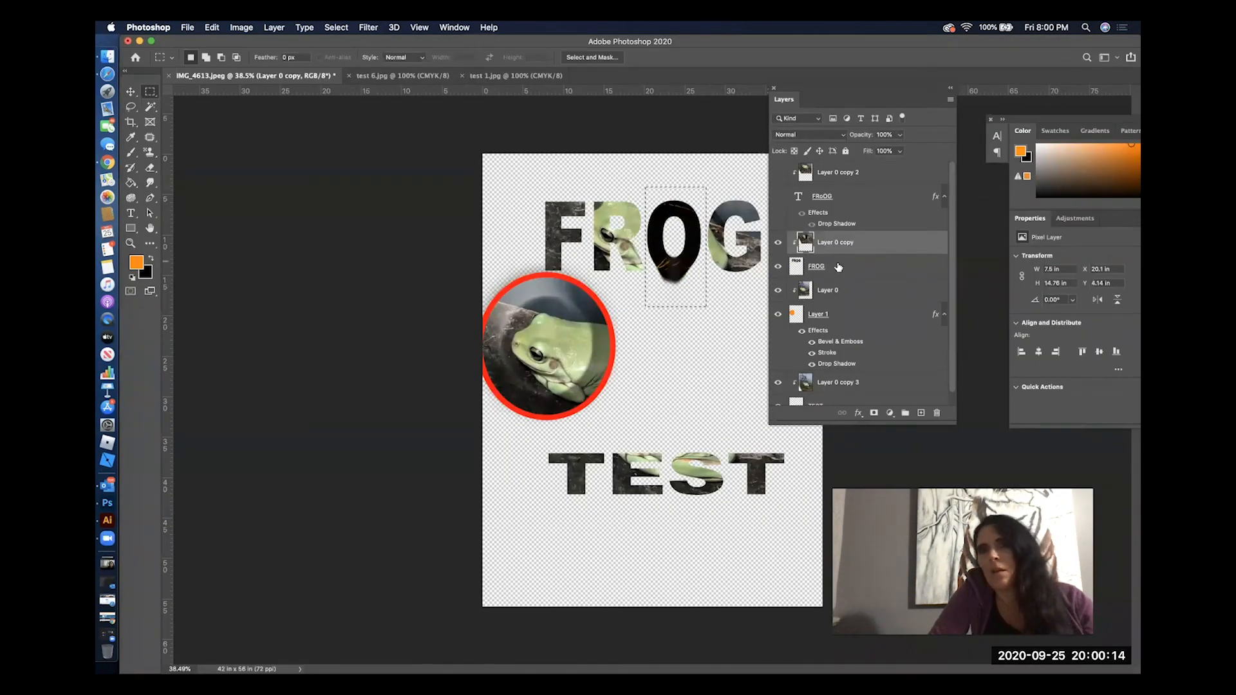
{"action": "left_click", "coordinate": [700, 324]}
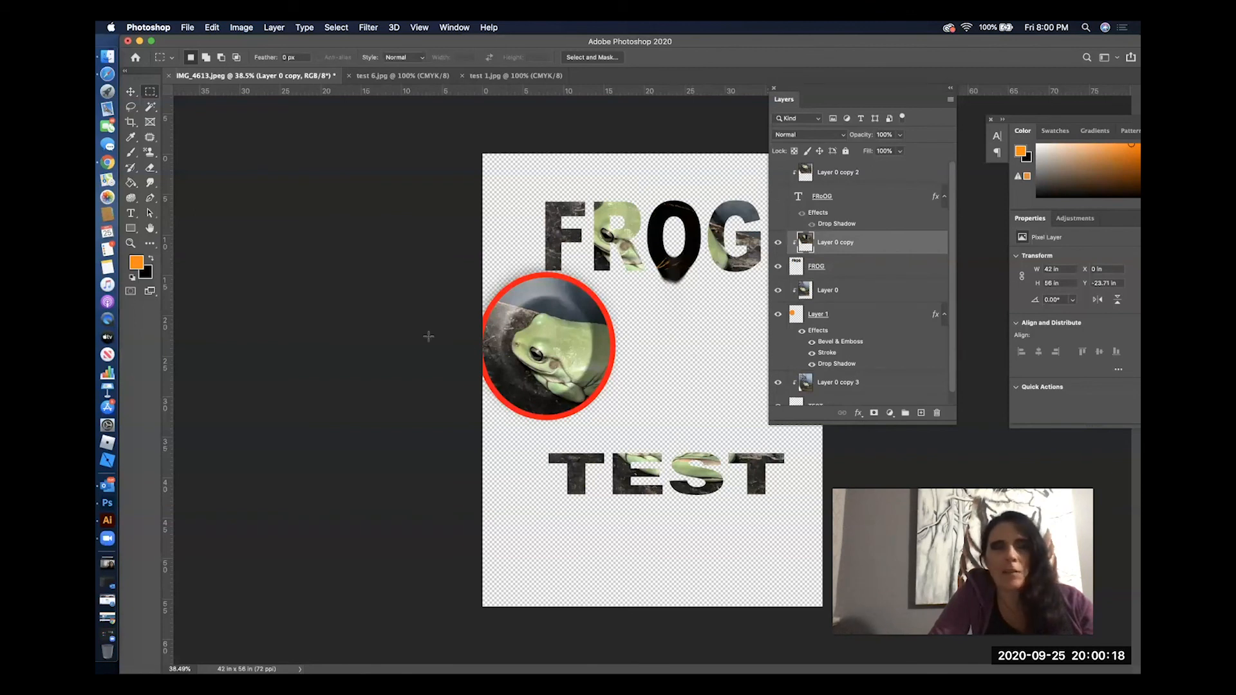
{"action": "left_click_drag", "start_coordinate": [669, 437], "coordinate": [724, 527]}
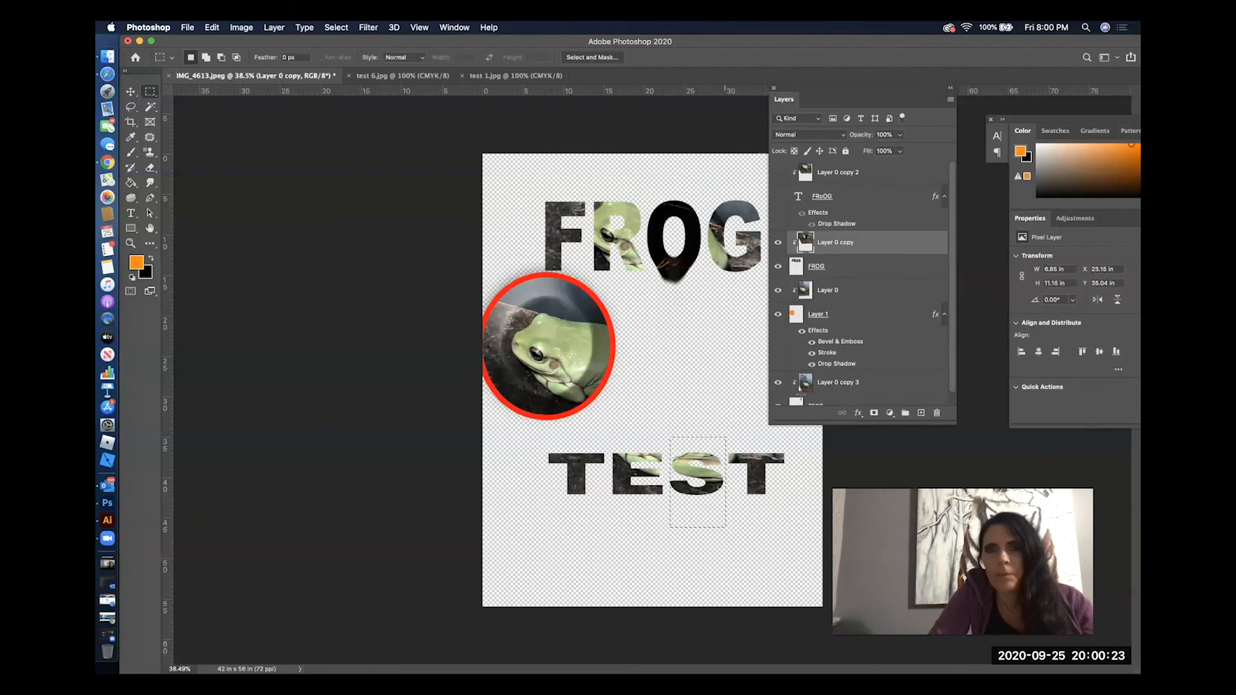
{"action": "left_click", "coordinate": [776, 264]}
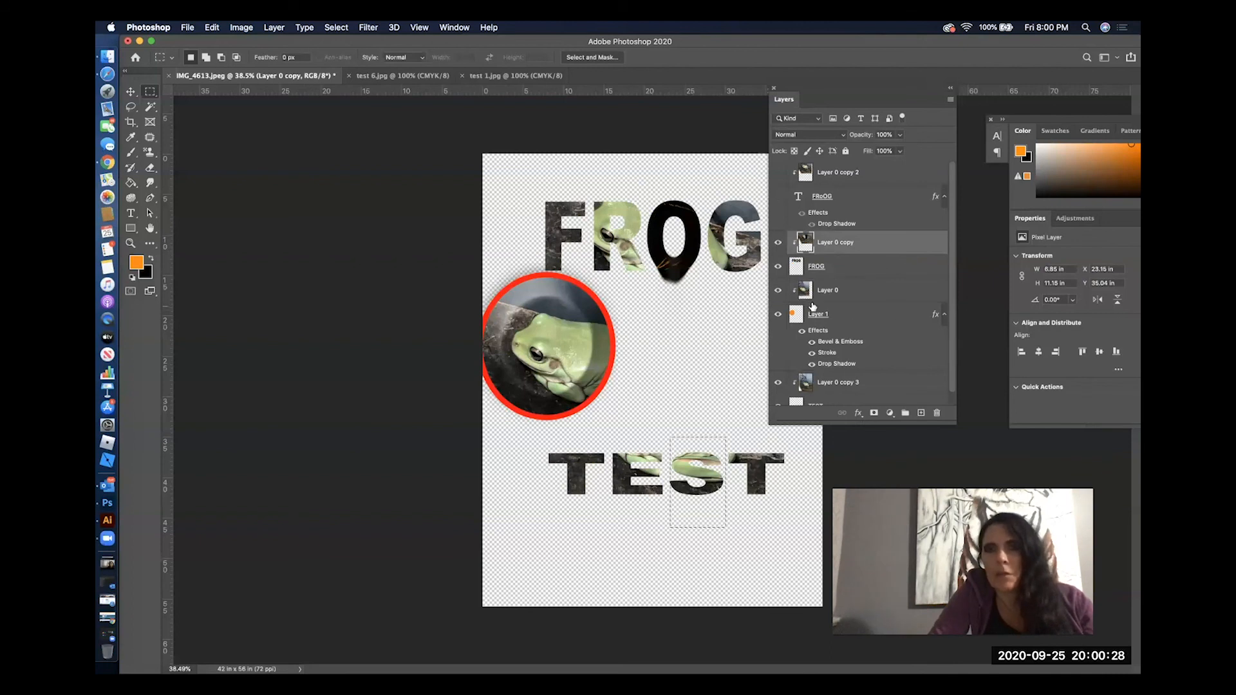
{"action": "left_click", "coordinate": [859, 198]}
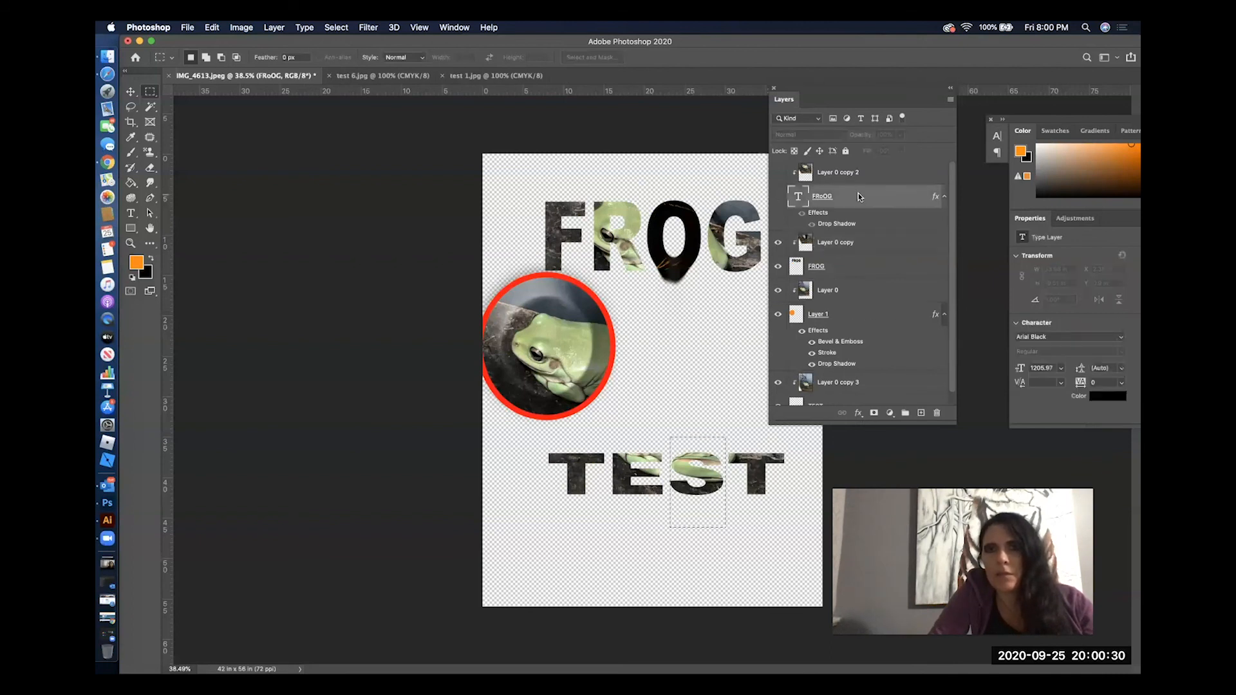
{"action": "scroll", "coordinate": [876, 377], "scroll_direction": "down", "scroll_amount": 1}
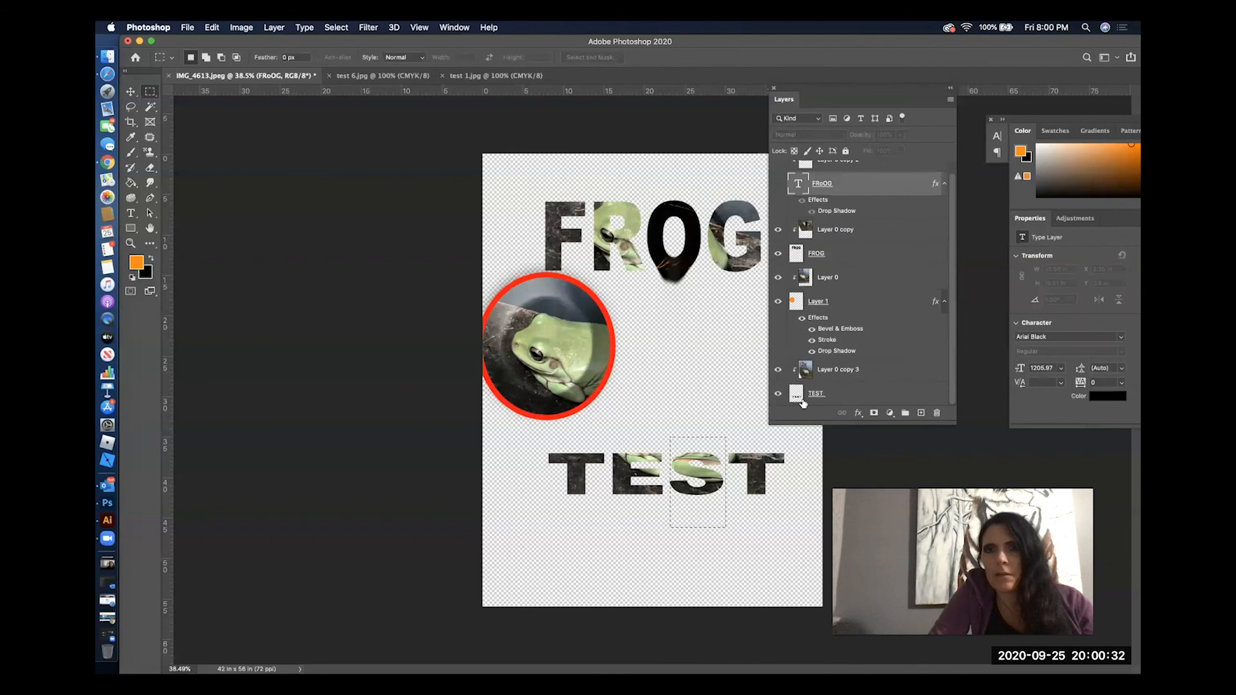
{"action": "left_click", "coordinate": [859, 392]}
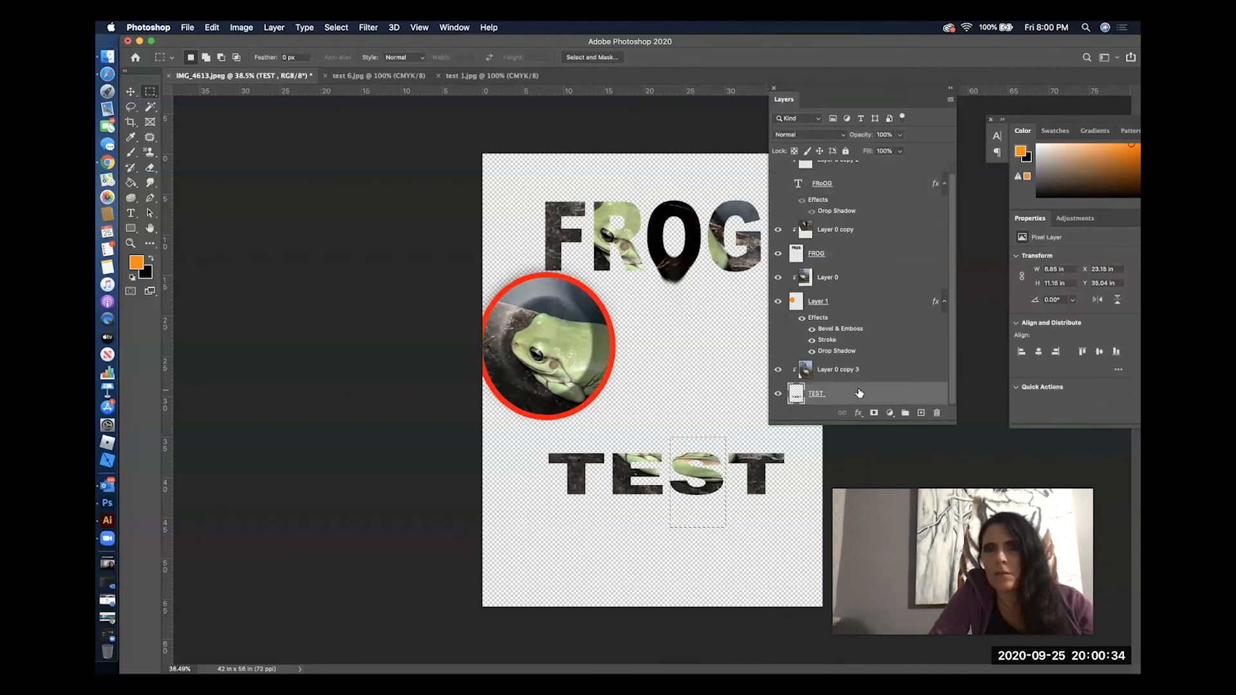
{"action": "left_click", "coordinate": [639, 370]}
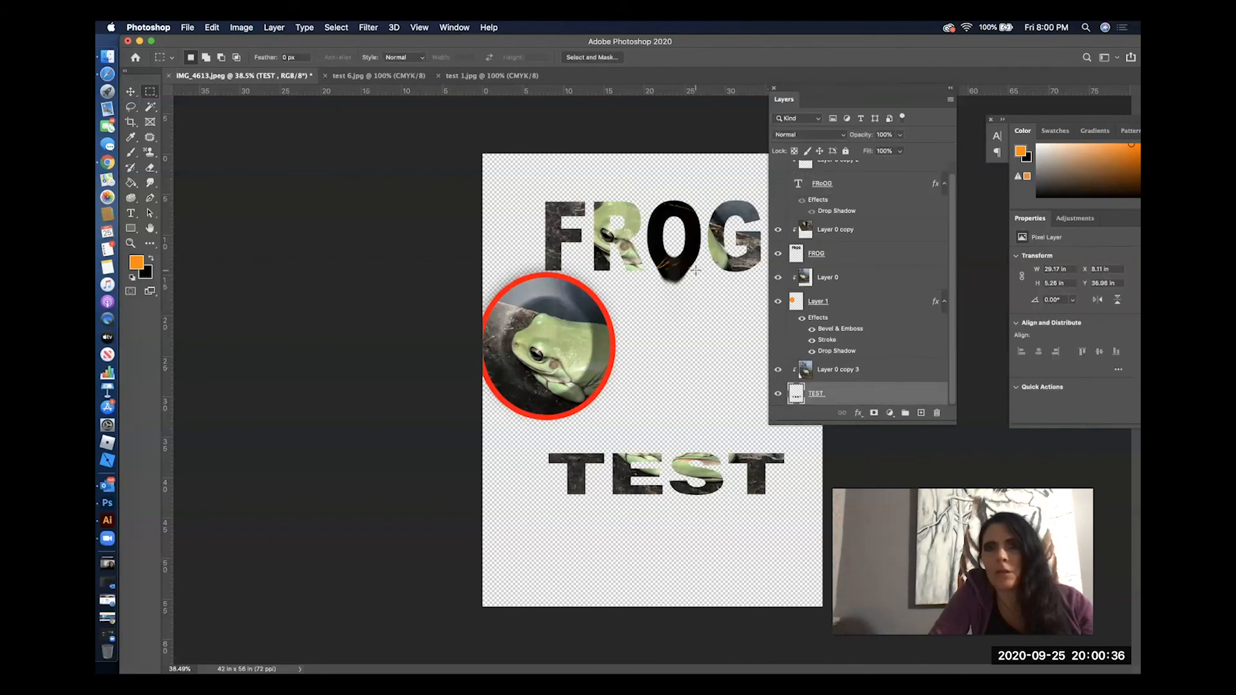
Hide the rasterized FROG layer and show the FRoOG text layer with its clipped photo, Layer 0 copy 2
{"action": "scroll", "coordinate": [829, 263], "scroll_direction": "up", "scroll_amount": 1}
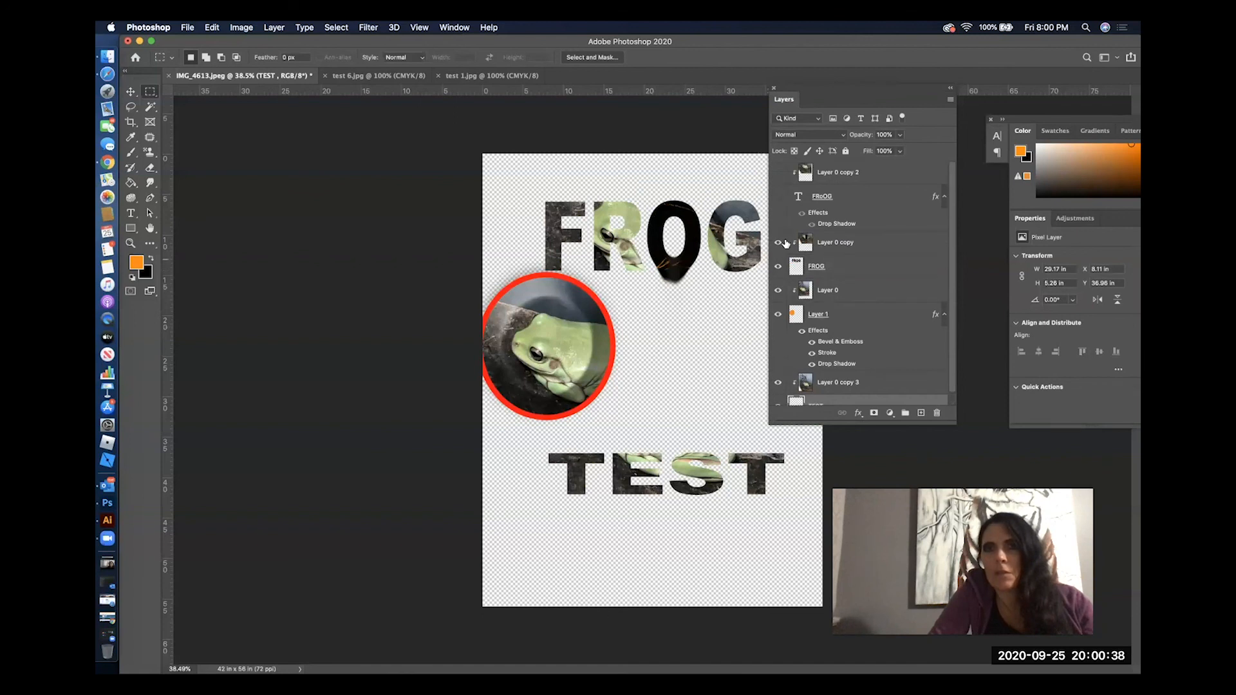
{"action": "left_click", "coordinate": [776, 266]}
{"action": "left_click", "coordinate": [778, 197]}
{"action": "left_click", "coordinate": [780, 170]}
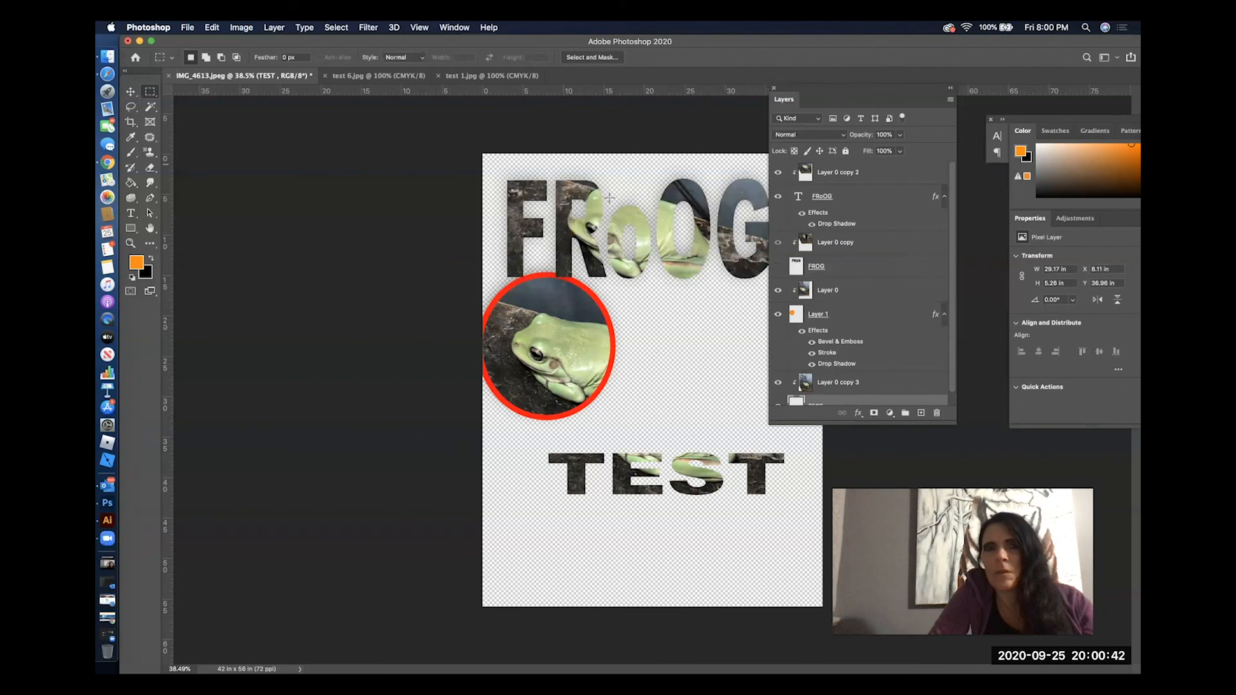
Drop the marquee around the large O and try to smudge that letter on the editable FRoOG text layer
{"action": "left_click_drag", "start_coordinate": [656, 163], "coordinate": [714, 308]}
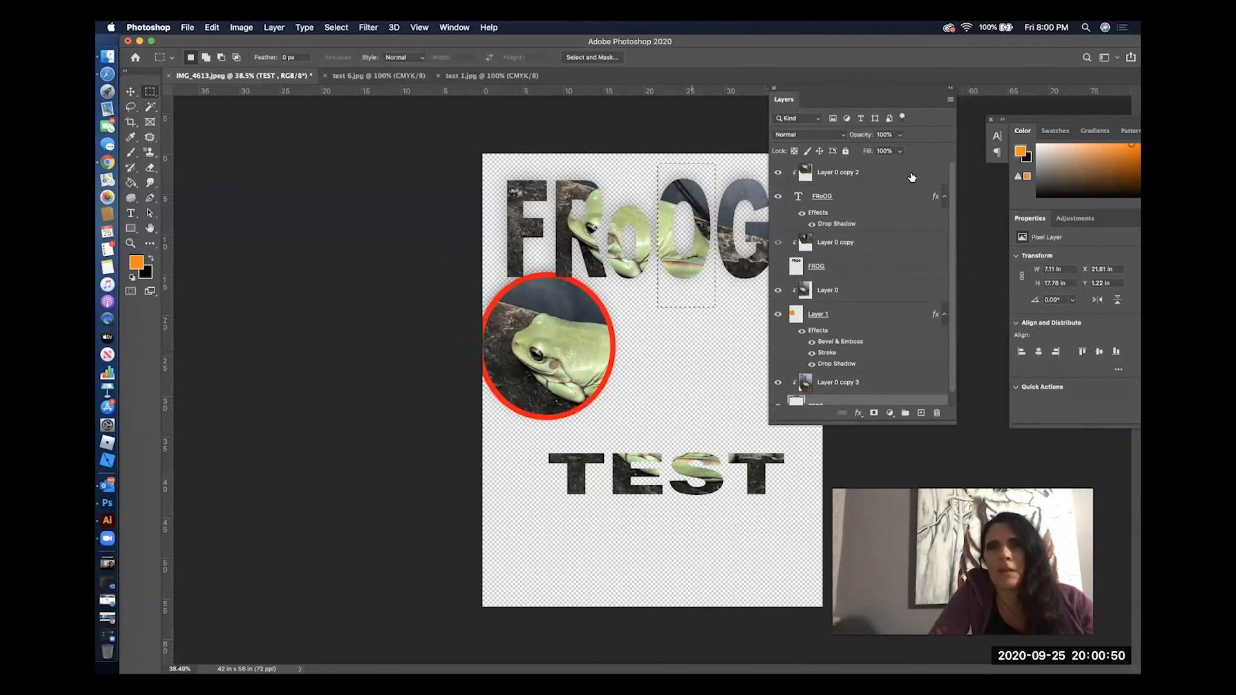
{"action": "left_click", "coordinate": [875, 201]}
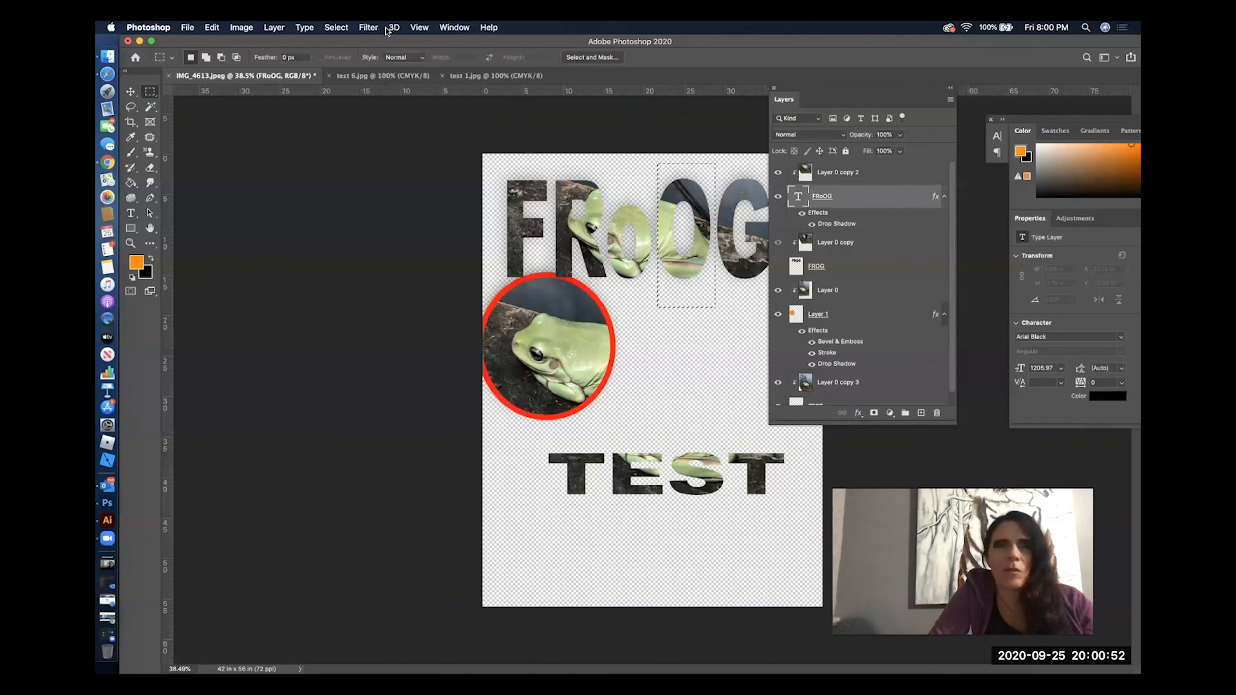
{"action": "left_click", "coordinate": [336, 27]}
{"action": "left_click", "coordinate": [342, 53]}
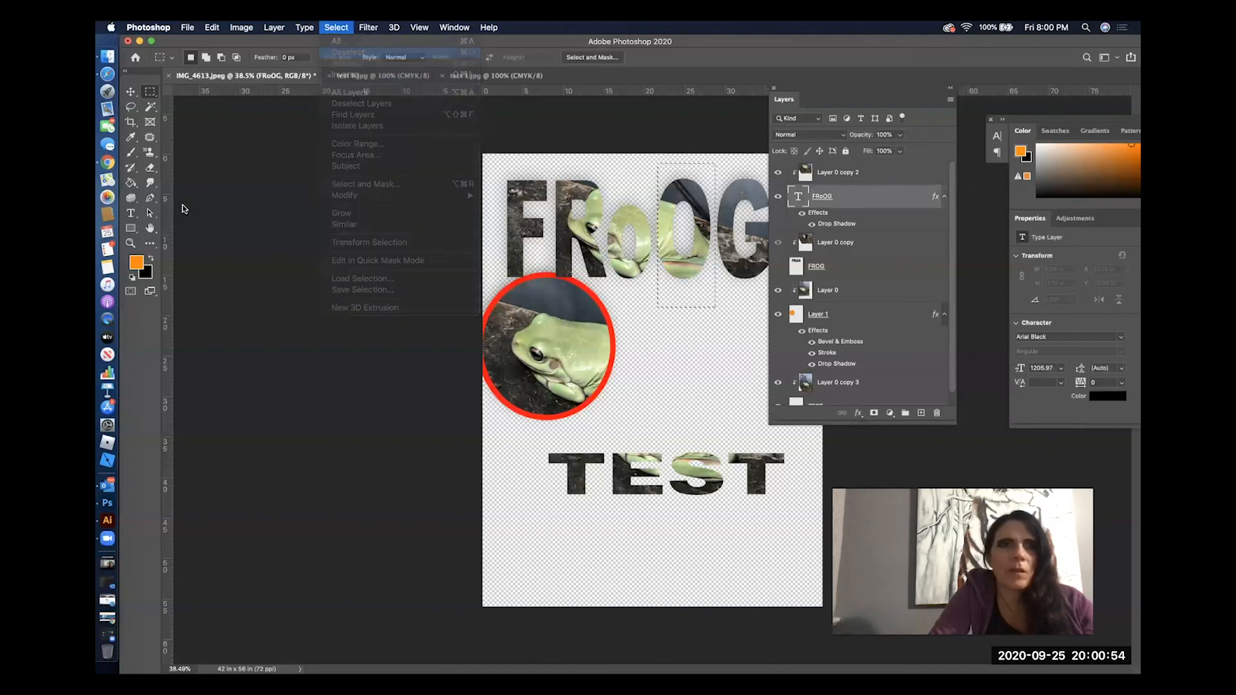
{"action": "left_click", "coordinate": [150, 184]}
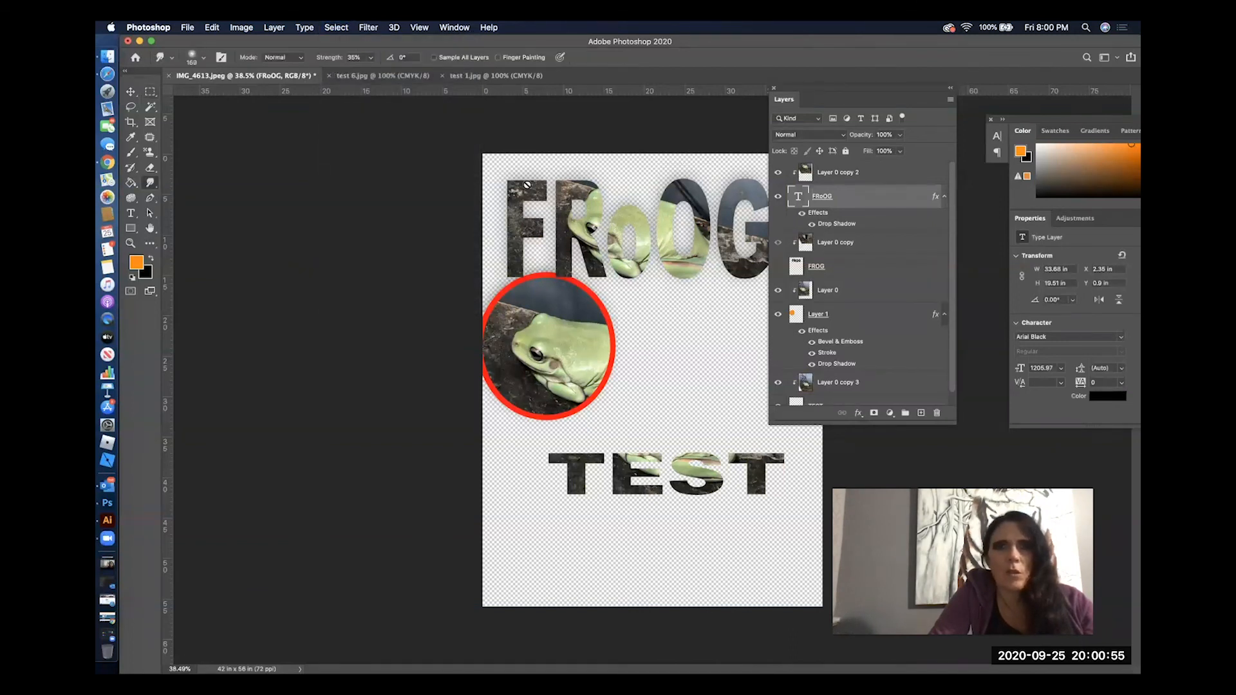
{"action": "left_click", "coordinate": [679, 289]}
{"action": "left_click", "coordinate": [658, 244]}
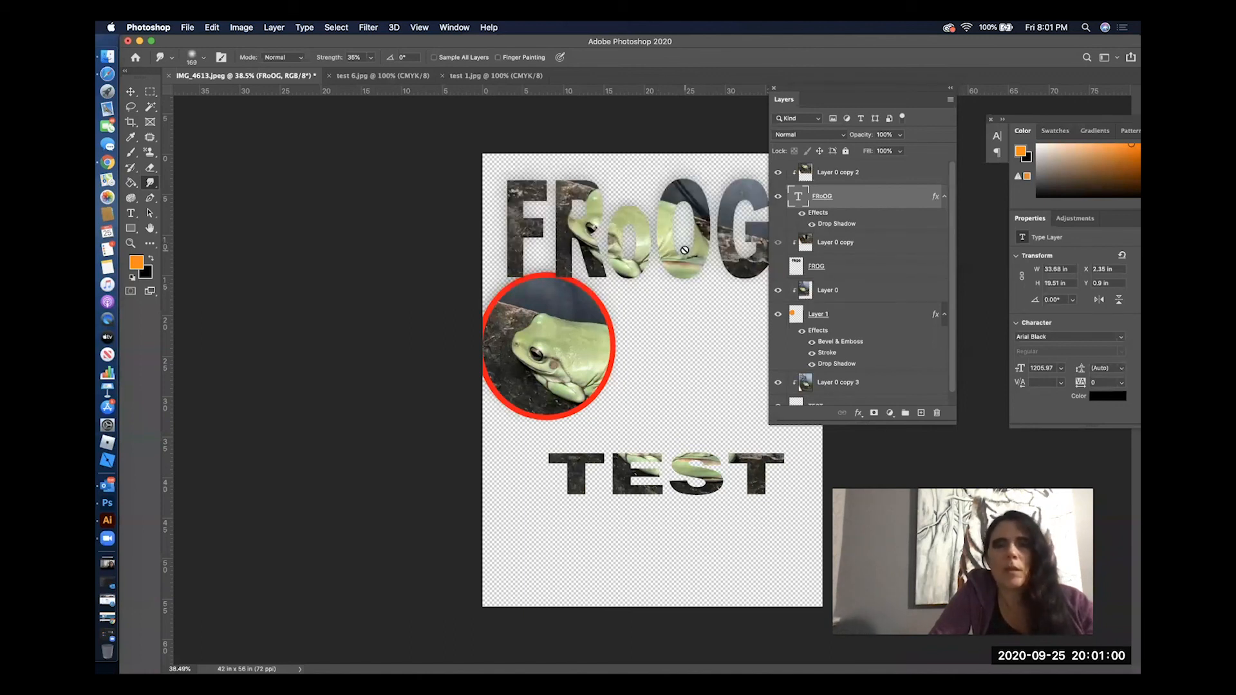
On Layer 0 copy 2, marquee an area of about 7.4 by 20.3 in around the large O and open it in the Filter Gallery
{"action": "left_click", "coordinate": [886, 174]}
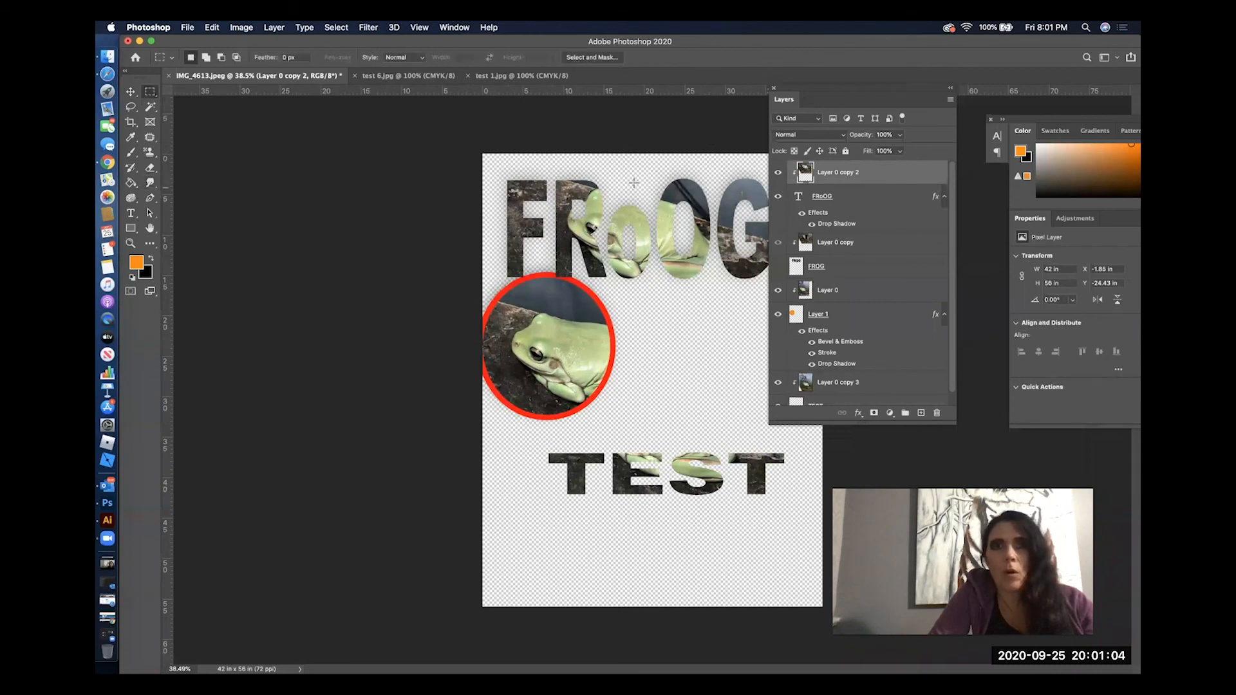
{"action": "left_click_drag", "start_coordinate": [653, 161], "coordinate": [713, 324]}
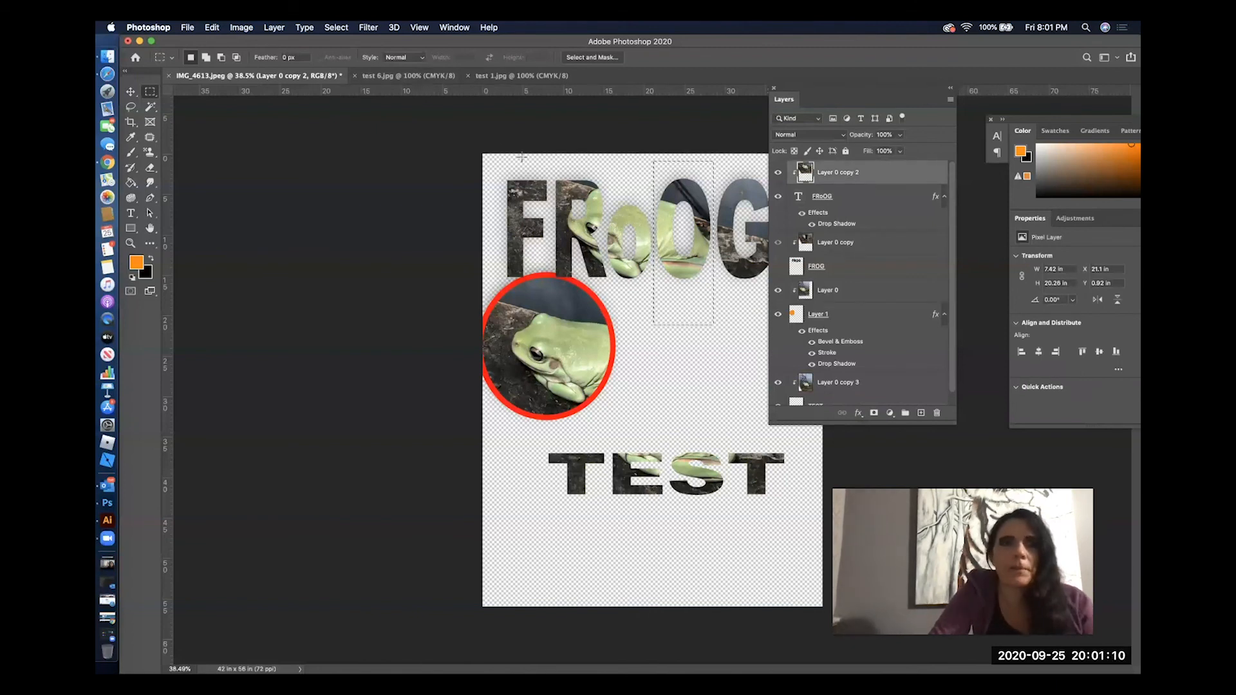
{"action": "left_click", "coordinate": [368, 27]}
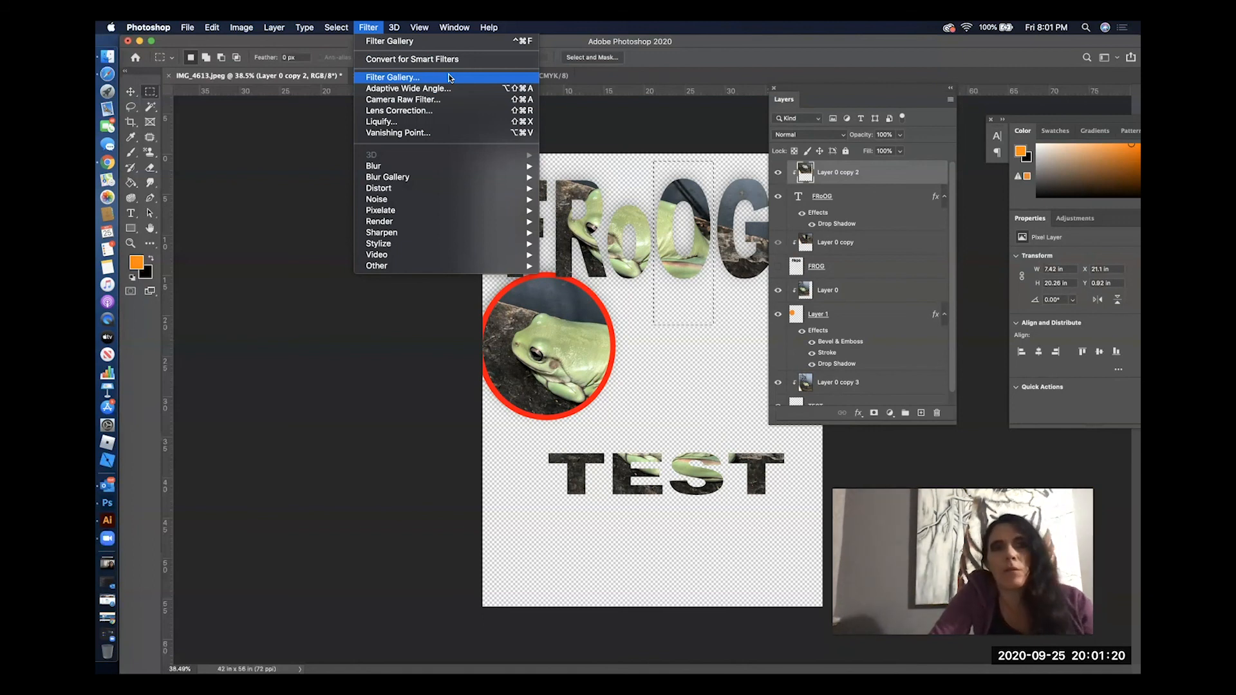
{"action": "left_click", "coordinate": [449, 78]}
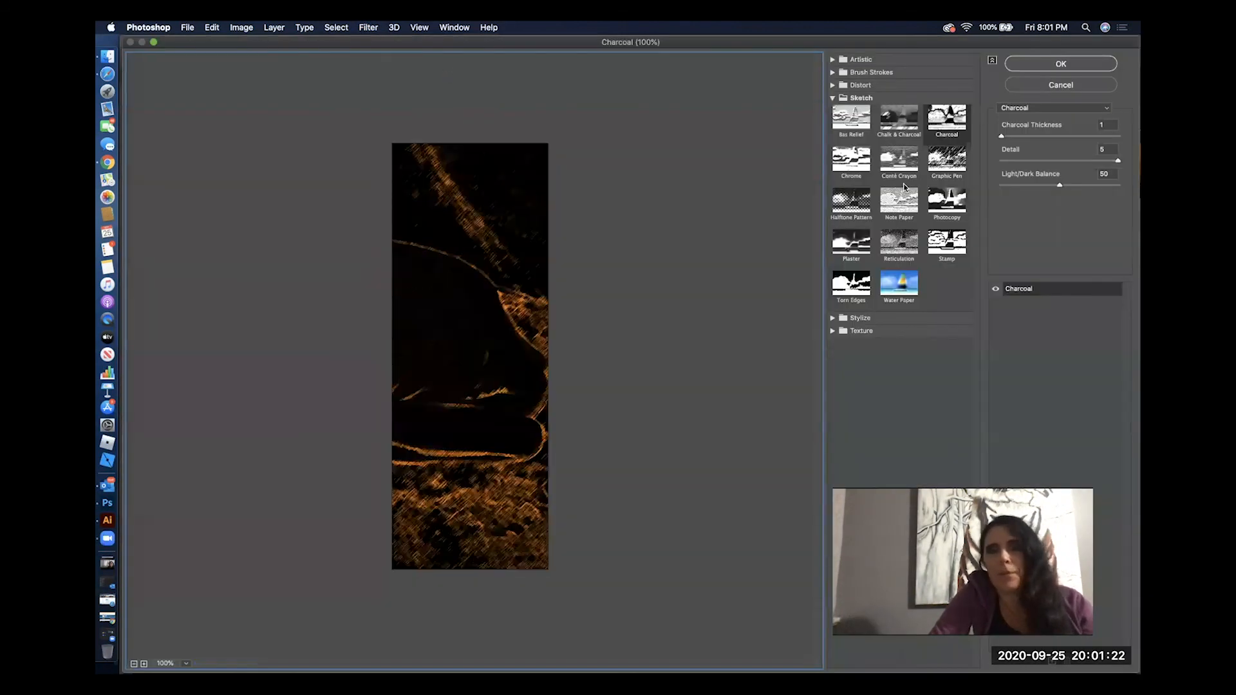
Apply the Glowing Edges filter with a higher Edge Brightness to the photo inside the large O, and deselect
{"action": "left_click", "coordinate": [832, 319]}
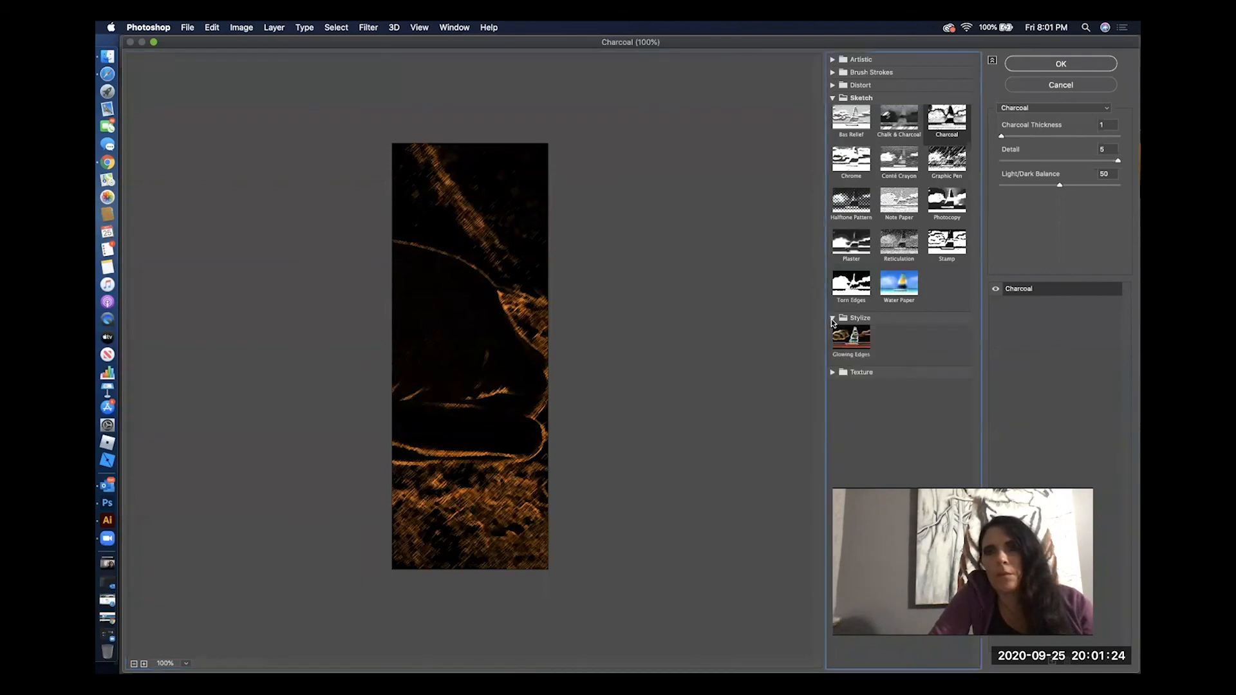
{"action": "left_click", "coordinate": [847, 341]}
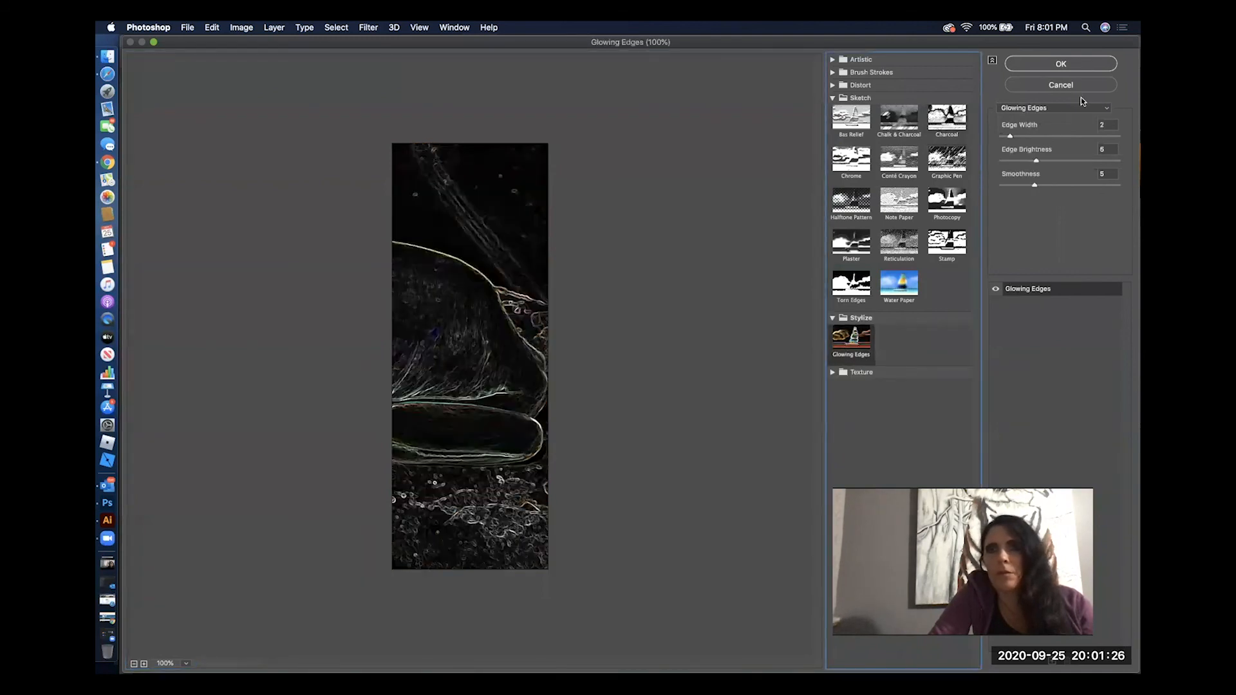
{"action": "left_click", "coordinate": [1049, 160]}
{"action": "left_click", "coordinate": [1058, 63]}
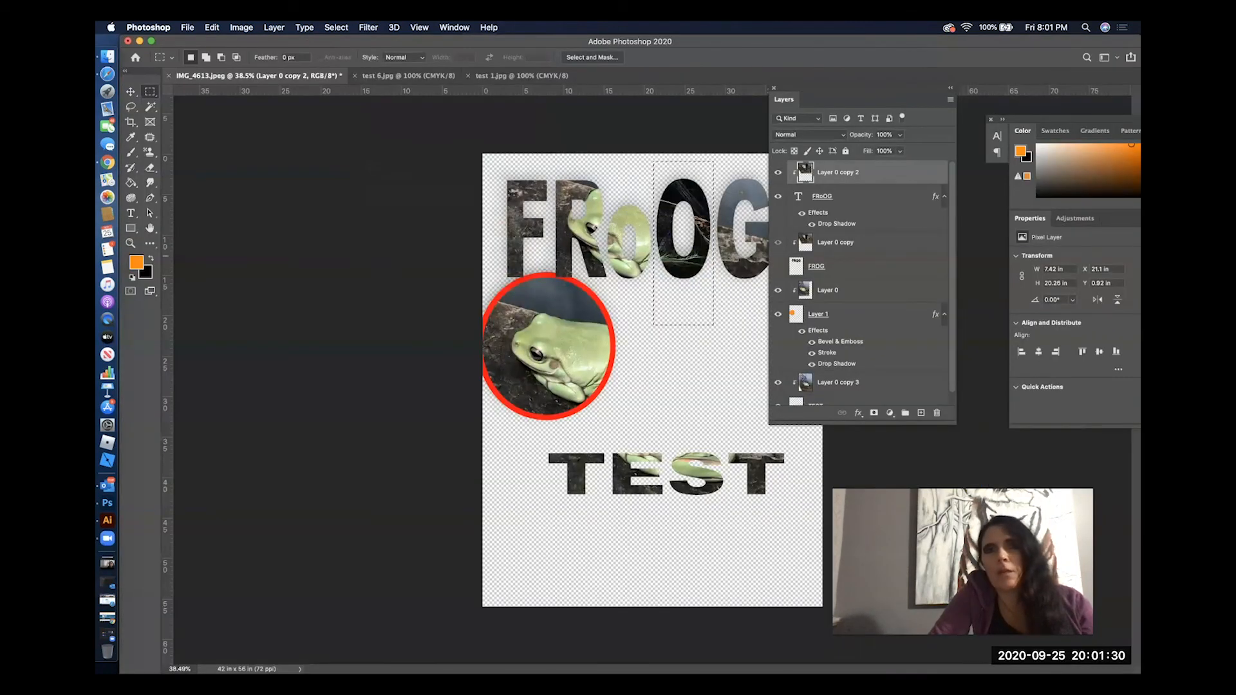
{"action": "left_click", "coordinate": [719, 343]}
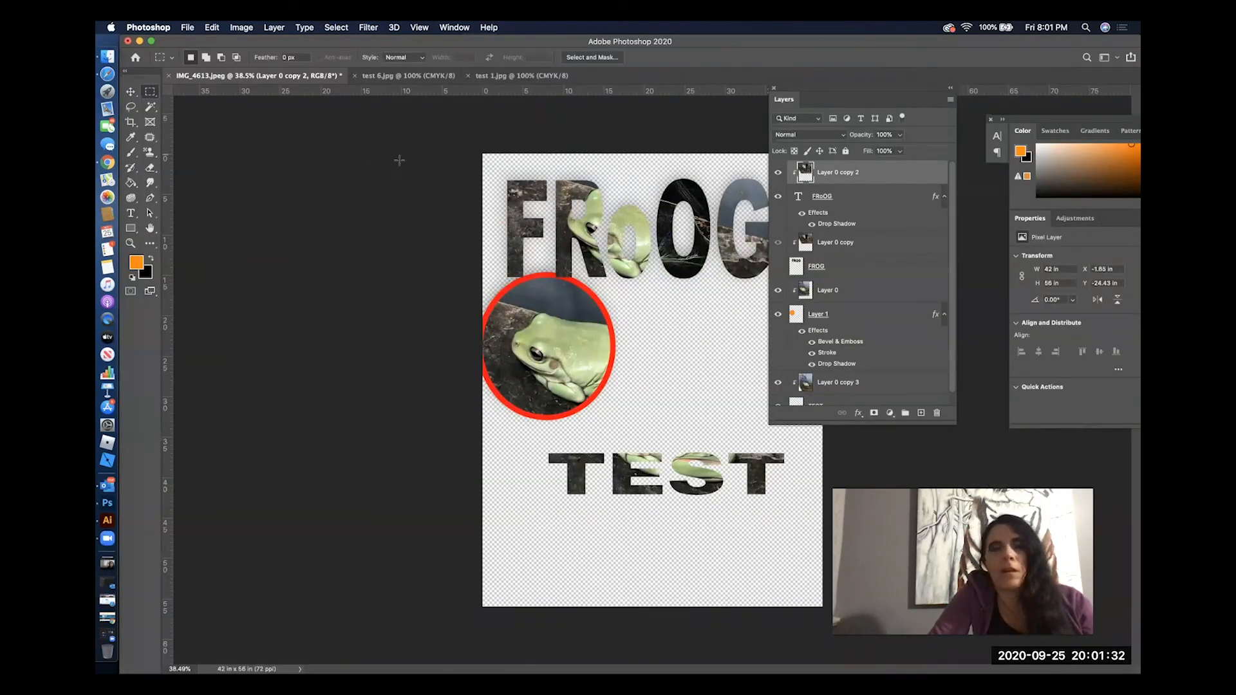